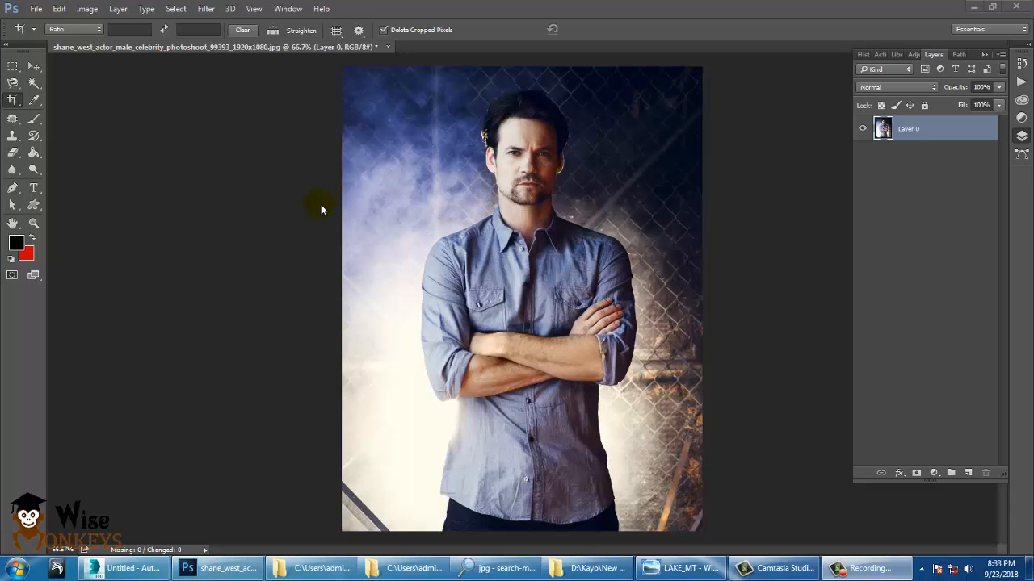
Duplicate Layer 0 under the default copy name and hide the original layer.
click(924, 128)
right_click(934, 139)
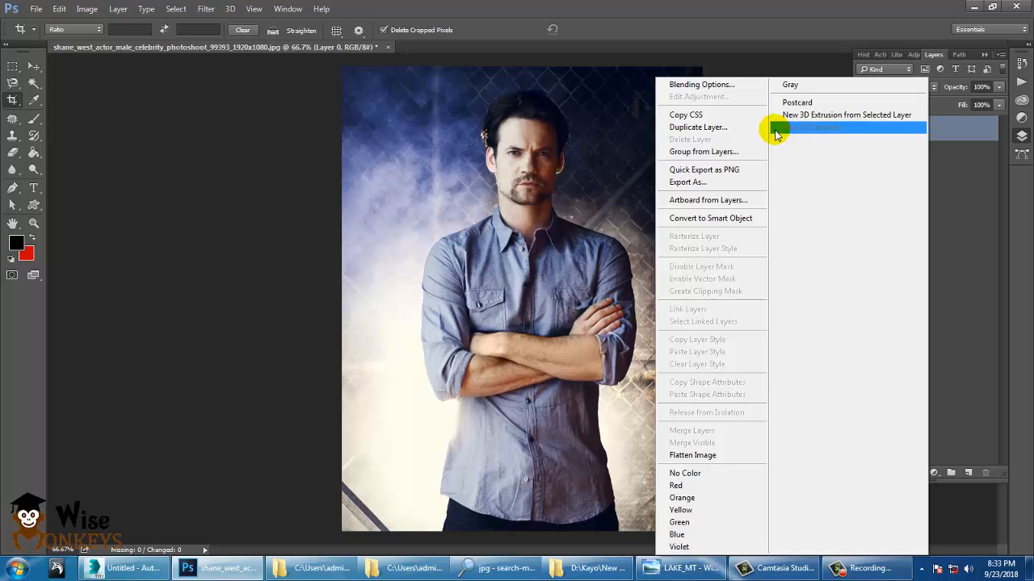
click(726, 126)
click(630, 173)
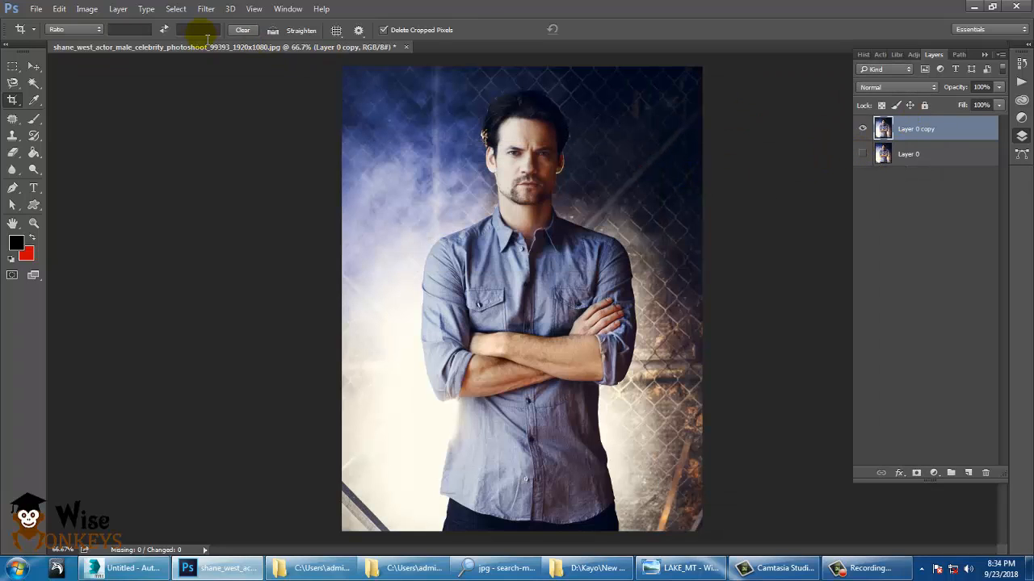
click(205, 10)
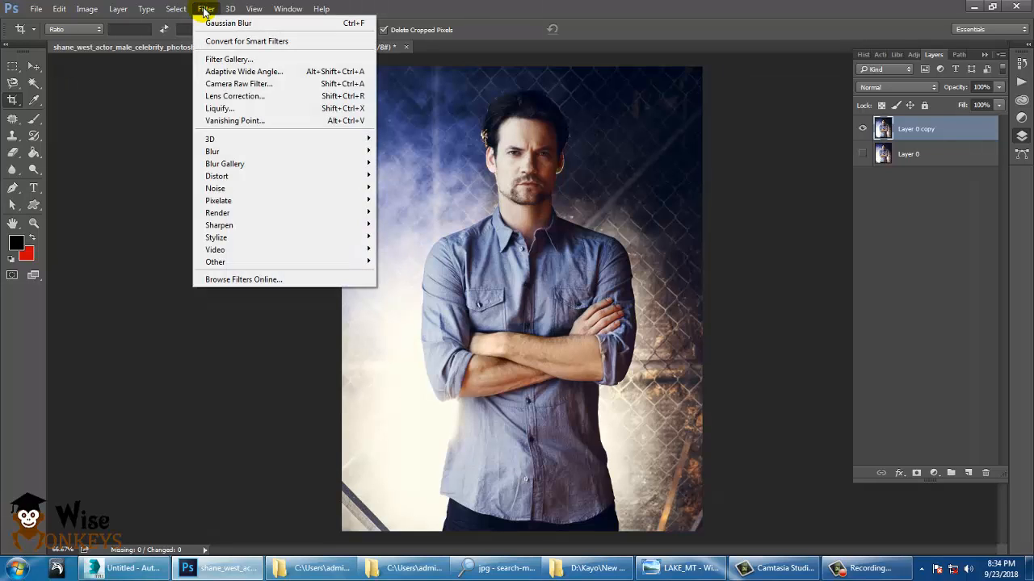
click(255, 65)
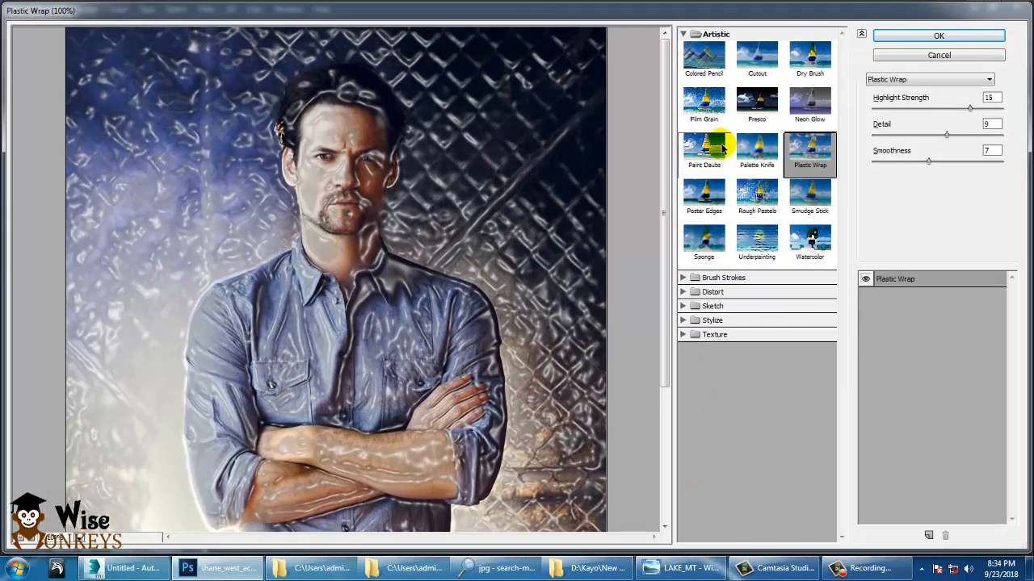
click(704, 57)
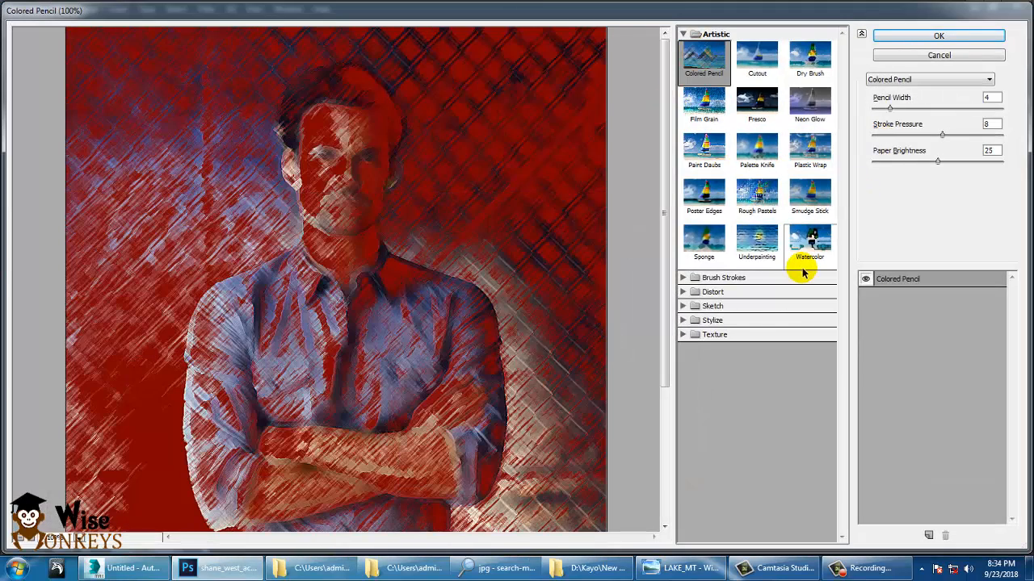
click(944, 54)
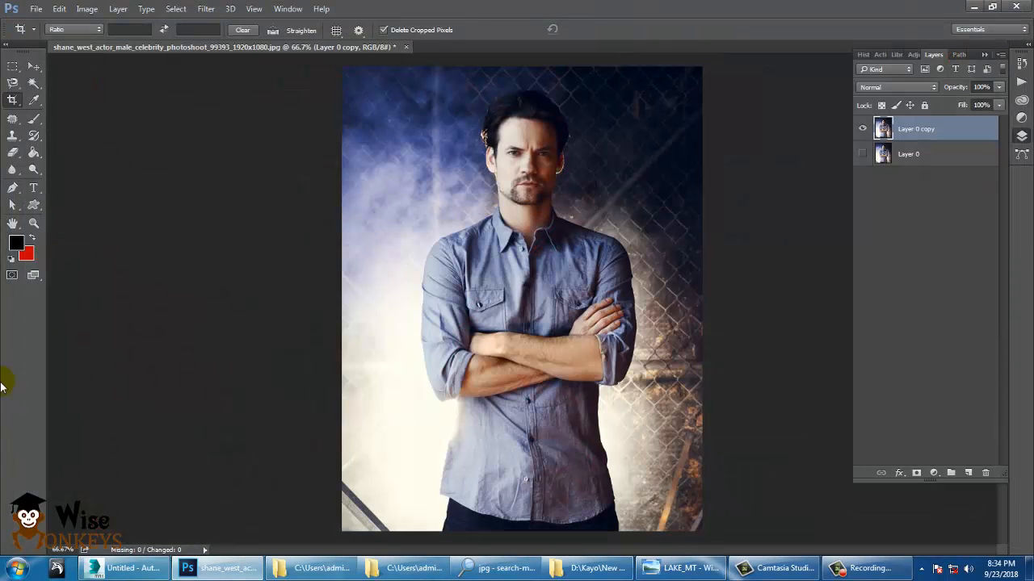
Change the background colour to white (#ffffff).
click(28, 255)
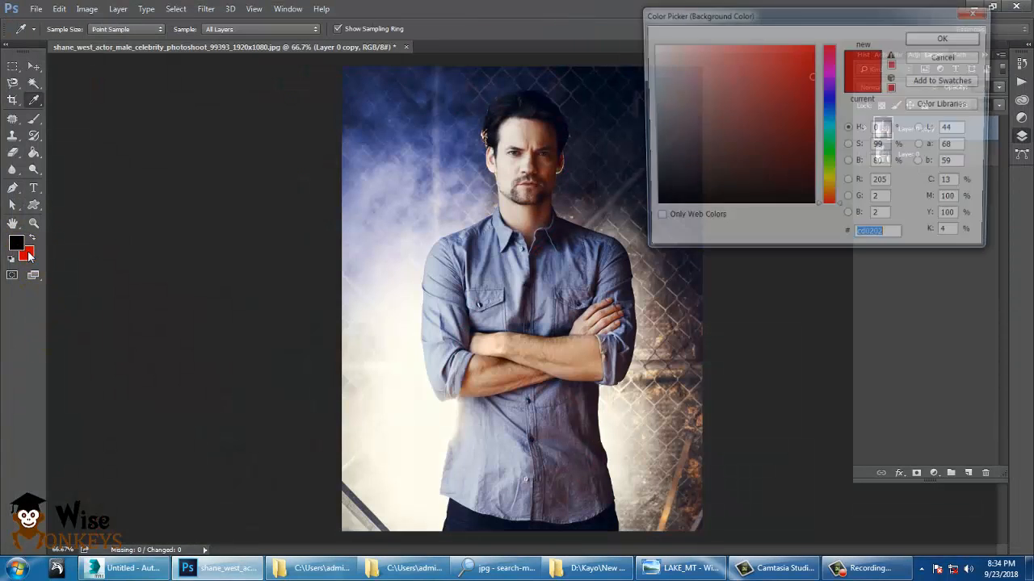
click(650, 45)
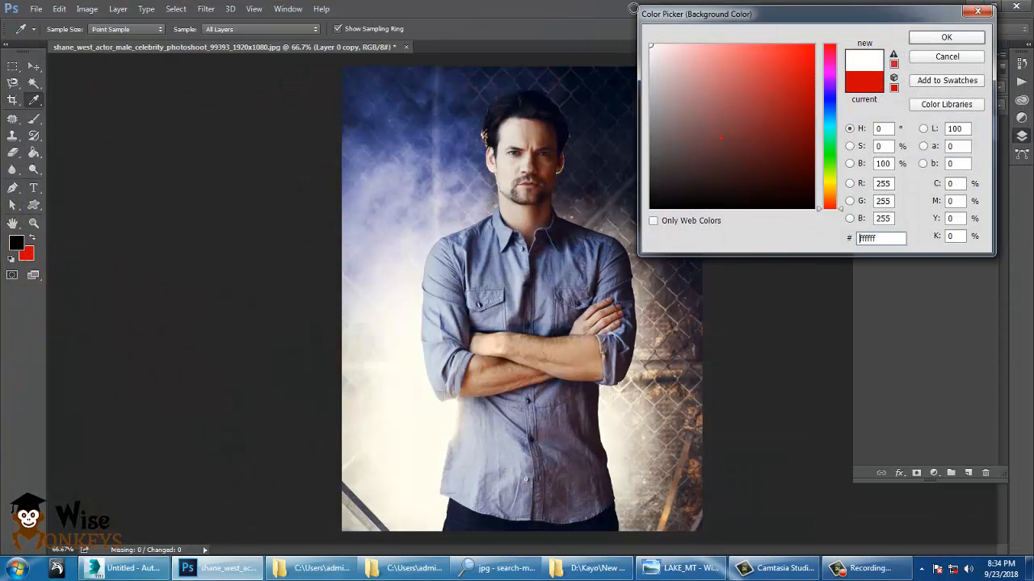
click(946, 38)
key(c)
Open the Filter Gallery on the copied layer and preview Colored Pencil with pencil width 5 and stroke pressure 6.
click(206, 10)
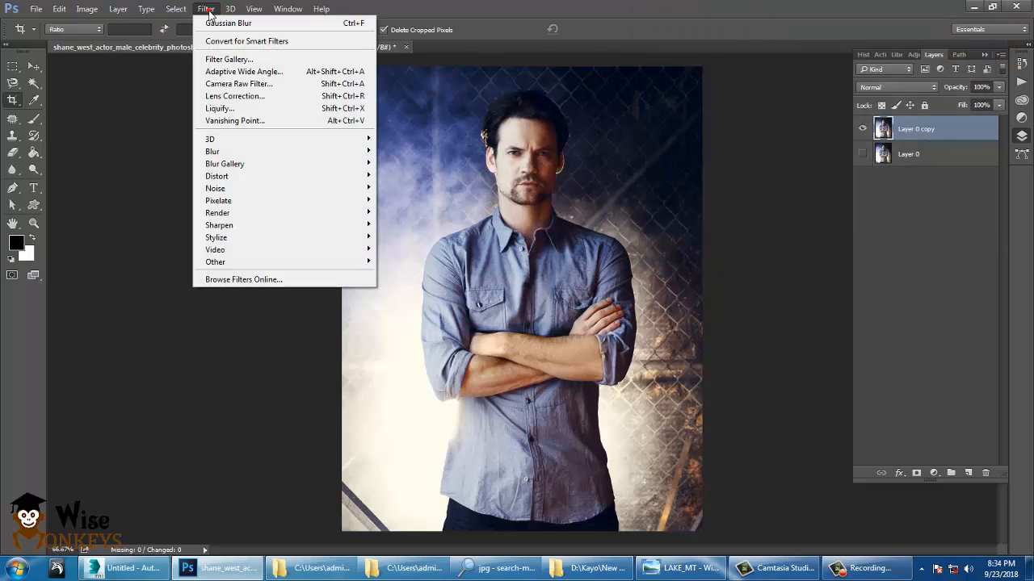
click(242, 59)
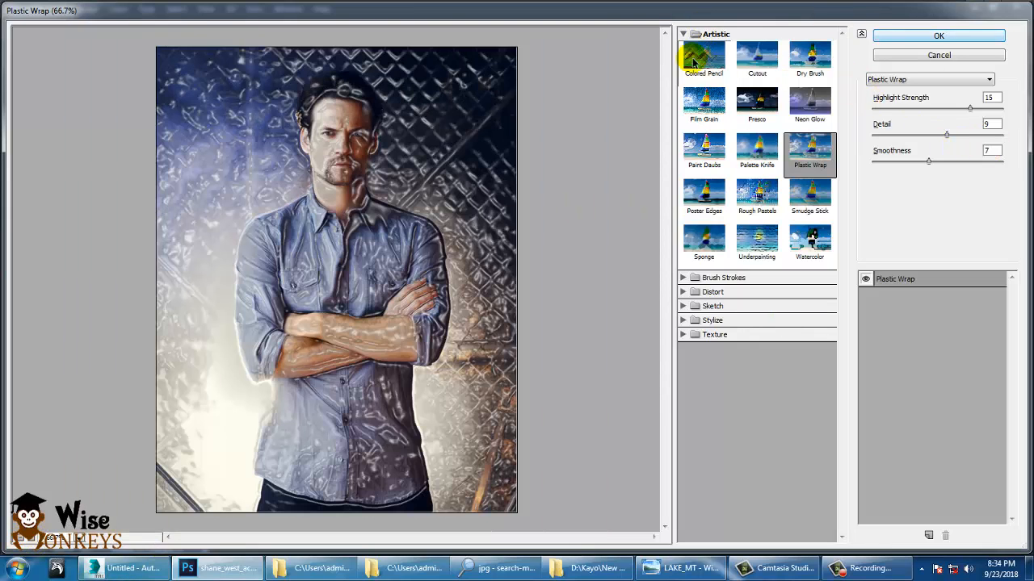
click(693, 65)
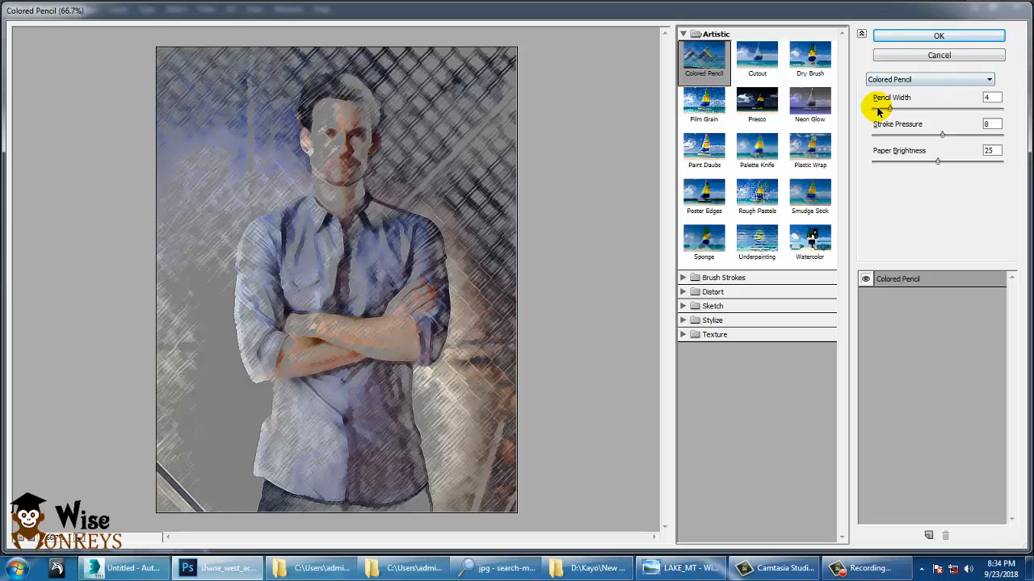
drag(893, 109, 897, 109)
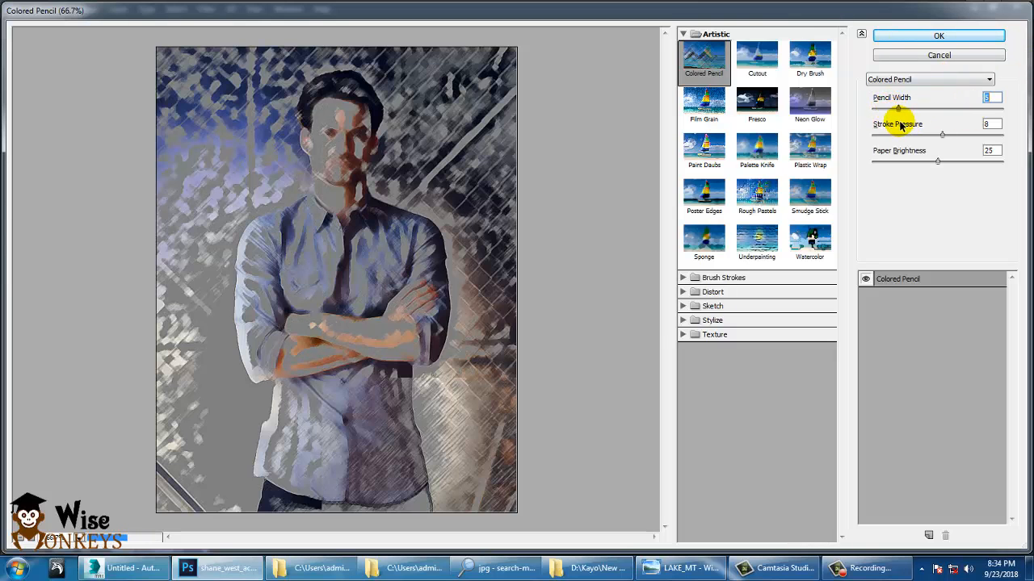
mouse_move(943, 136)
mouse_down()
mouse_move(1006, 149)
mouse_move(929, 152)
mouse_up()
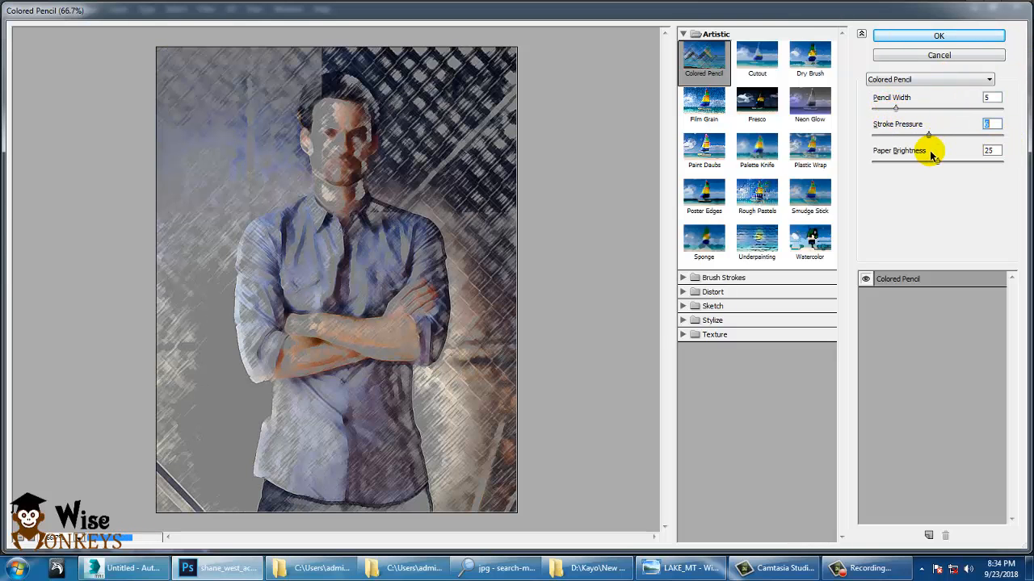
Preview the Cutout filter with 7 levels and edge simplicity 1, and adjust its edge fidelity.
click(754, 53)
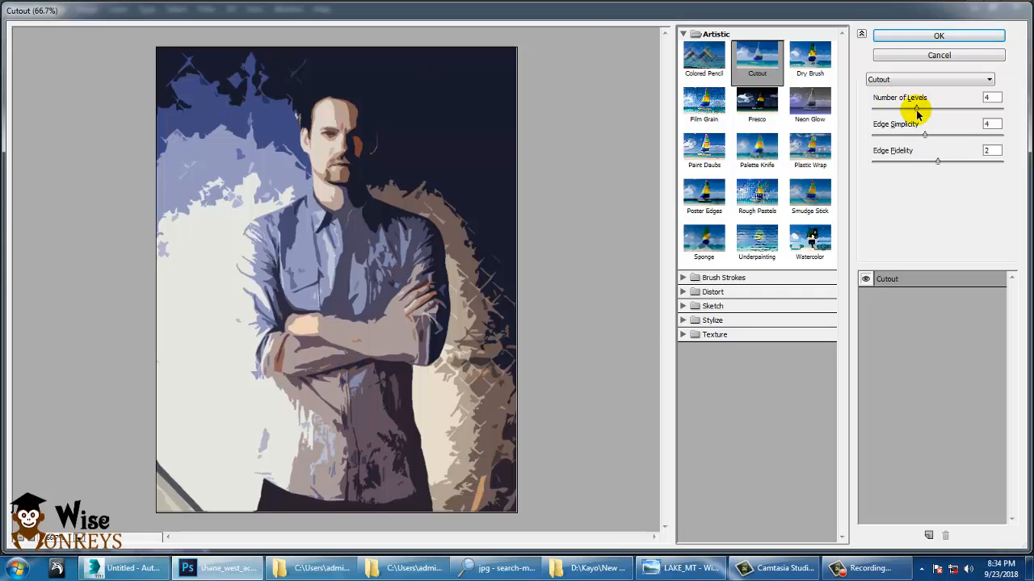
drag(918, 113, 980, 105)
drag(924, 139, 889, 153)
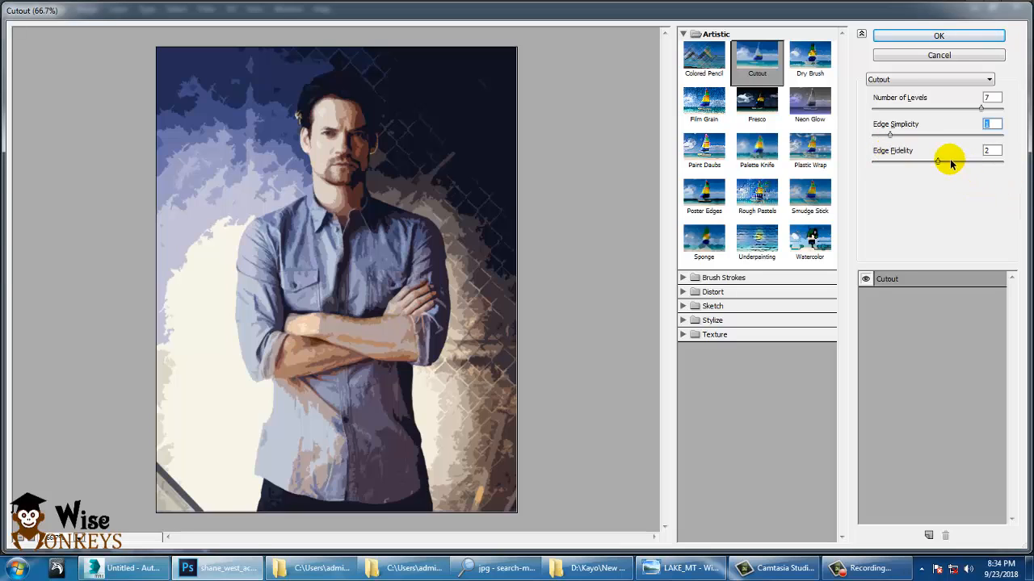
drag(1003, 163, 872, 165)
Preview Dry Brush with brush size 4, and Film Grain with grain 6, highlight area 1 and a reduced intensity.
click(811, 60)
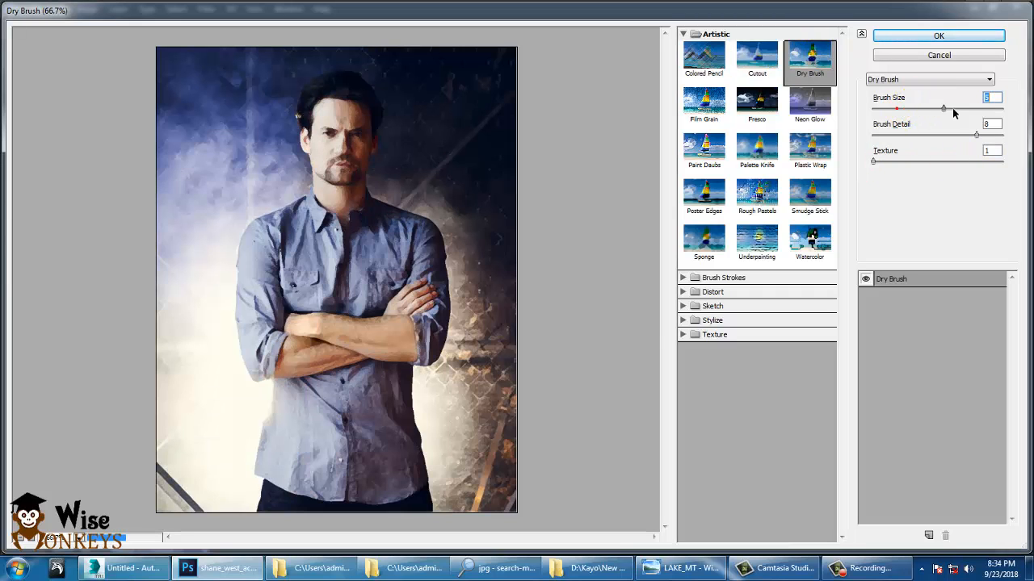
mouse_move(901, 112)
mouse_down()
mouse_move(979, 108)
mouse_move(916, 114)
mouse_up()
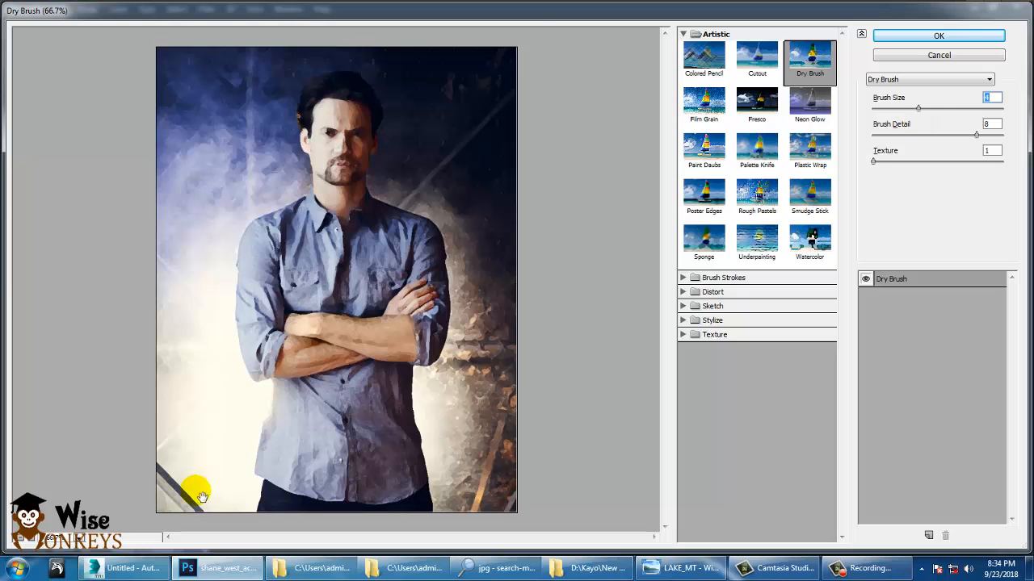
click(32, 539)
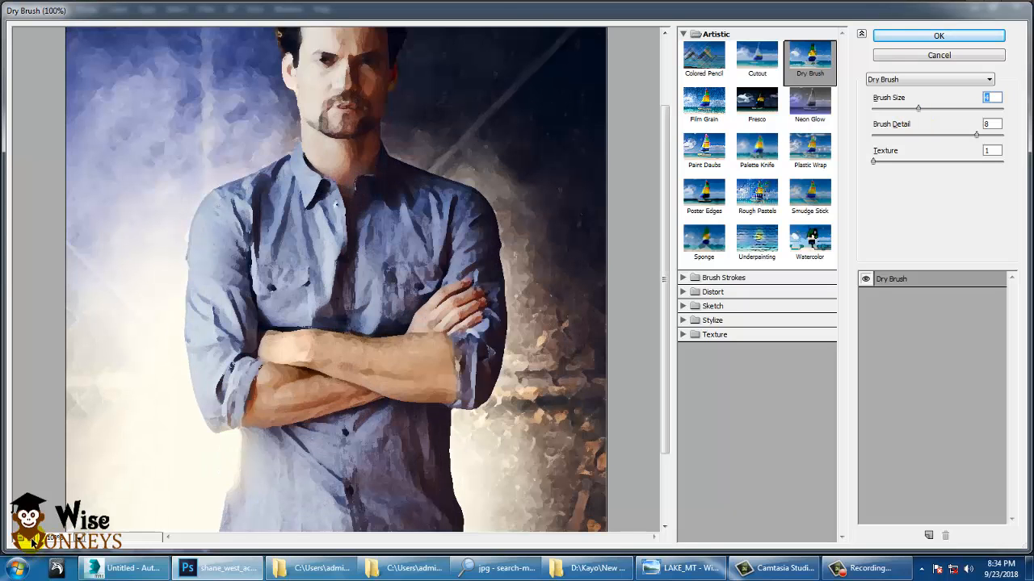
drag(485, 155, 485, 219)
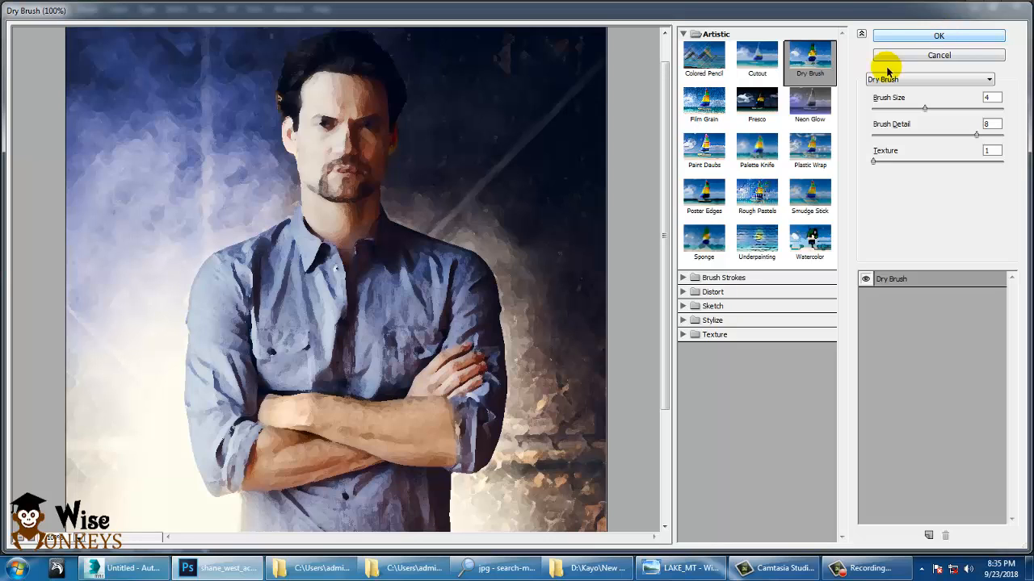
click(724, 103)
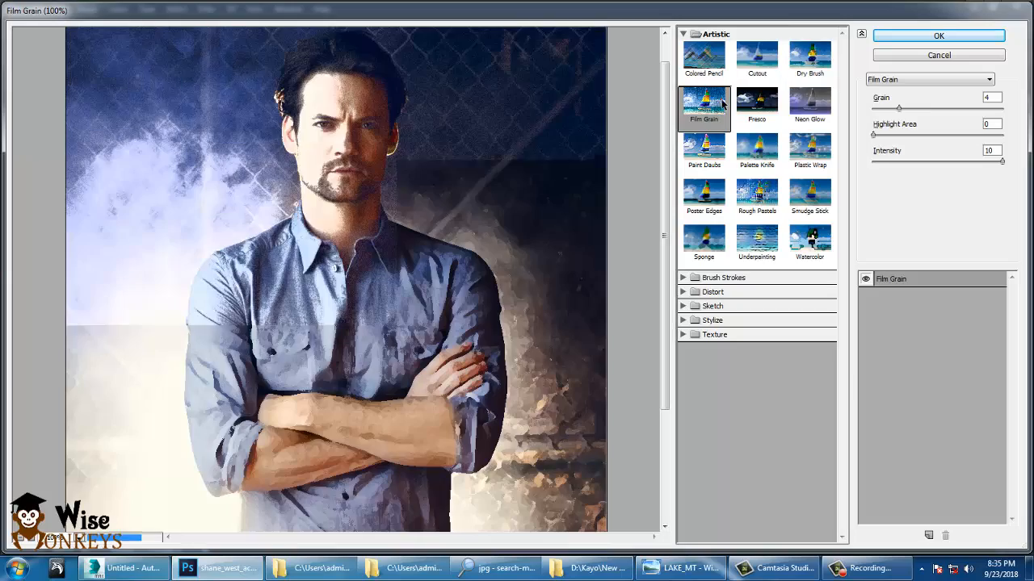
drag(899, 110, 878, 134)
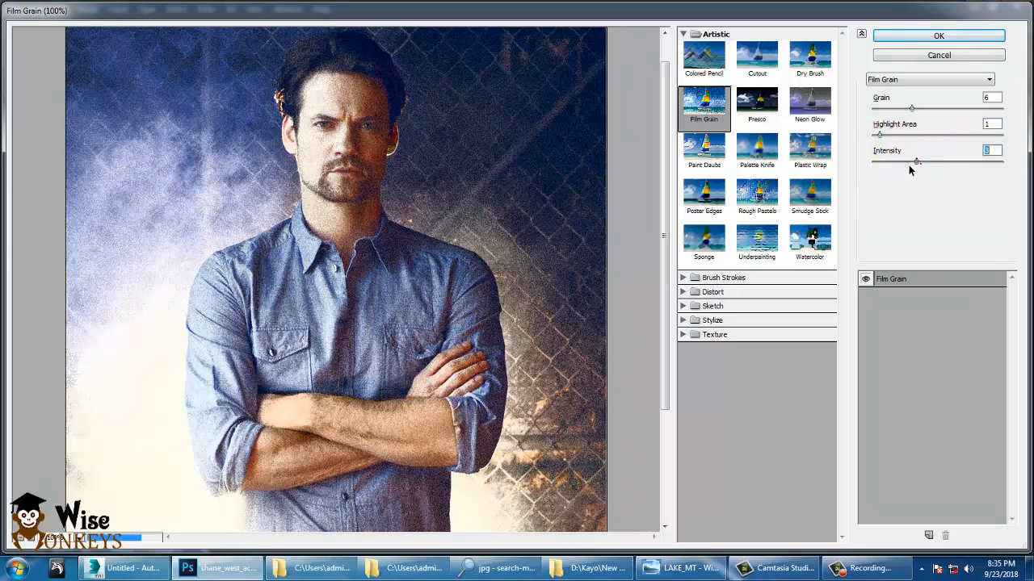
Preview the Fresco filter with brush size 2, and adjust its brush detail and texture.
click(763, 111)
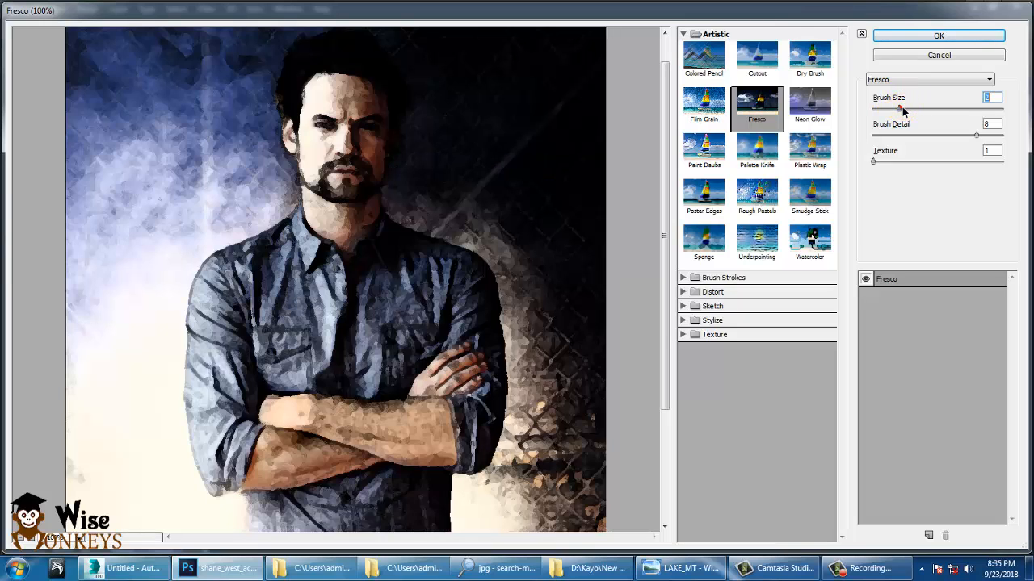
mouse_move(903, 112)
mouse_down()
mouse_move(964, 108)
mouse_move(904, 108)
mouse_up()
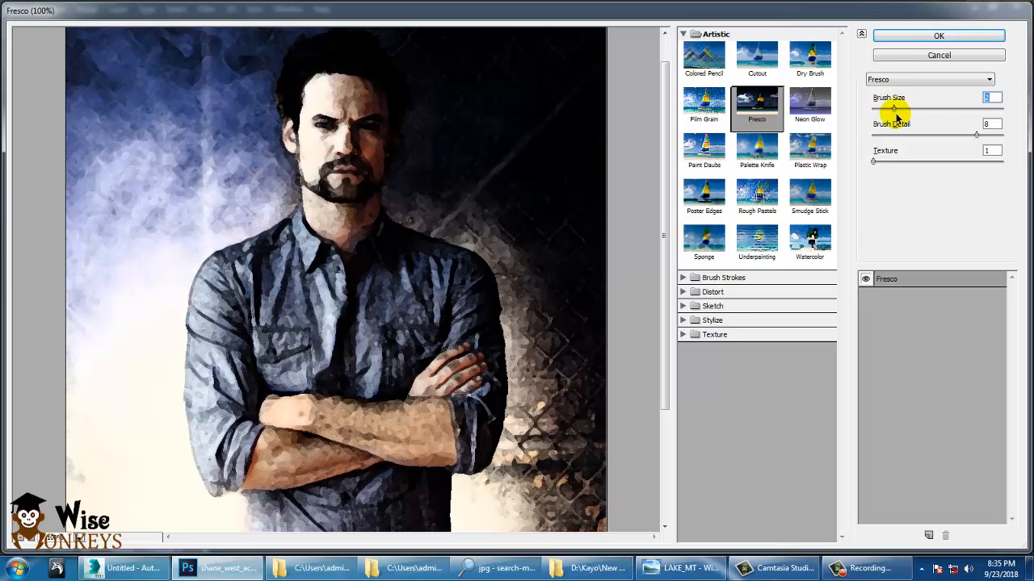
mouse_move(975, 137)
mouse_down()
mouse_move(896, 134)
mouse_move(987, 143)
mouse_up()
mouse_move(875, 161)
mouse_down()
mouse_move(1001, 161)
mouse_move(868, 160)
mouse_up()
Preview the Neon Glow filter with glow size 9, glow brightness 31 and a pale cream glow colour.
click(800, 104)
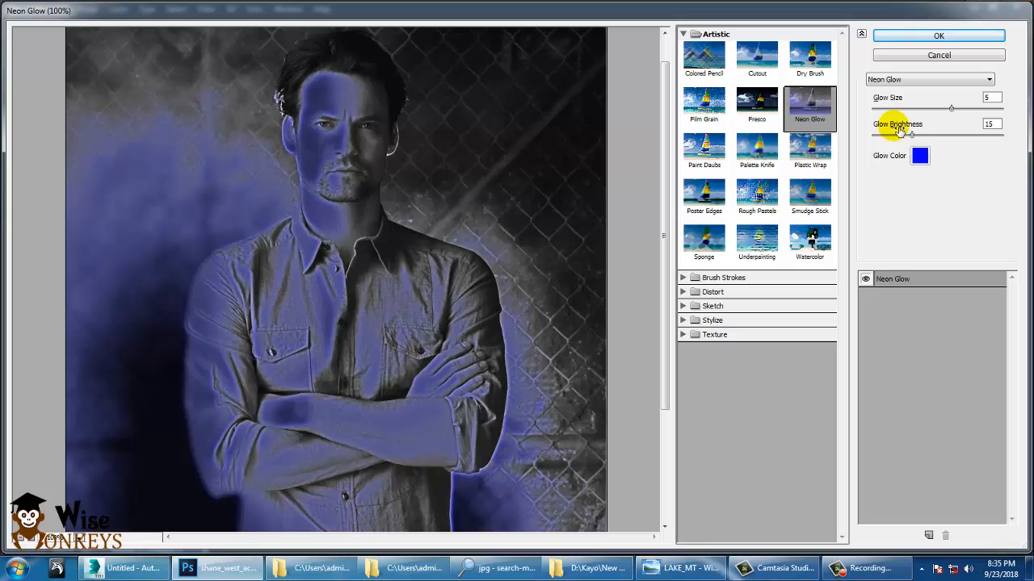
drag(950, 109, 960, 107)
click(920, 155)
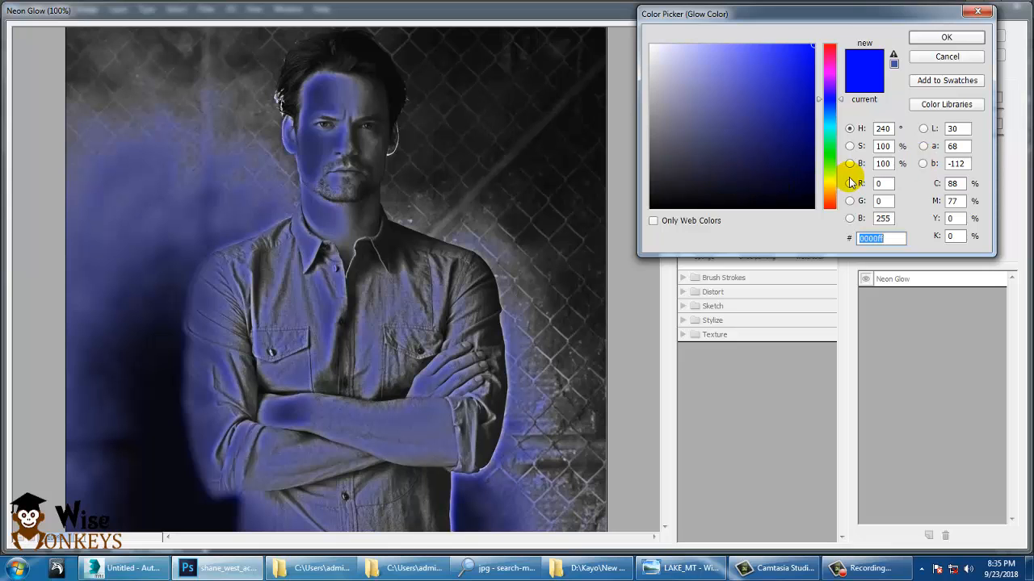
drag(827, 164, 826, 186)
click(669, 44)
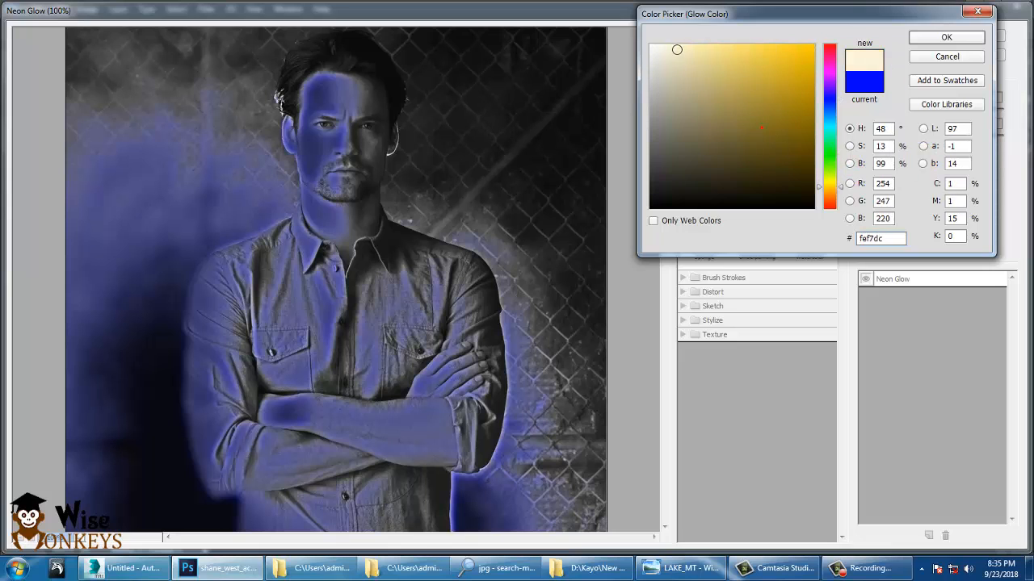
click(946, 38)
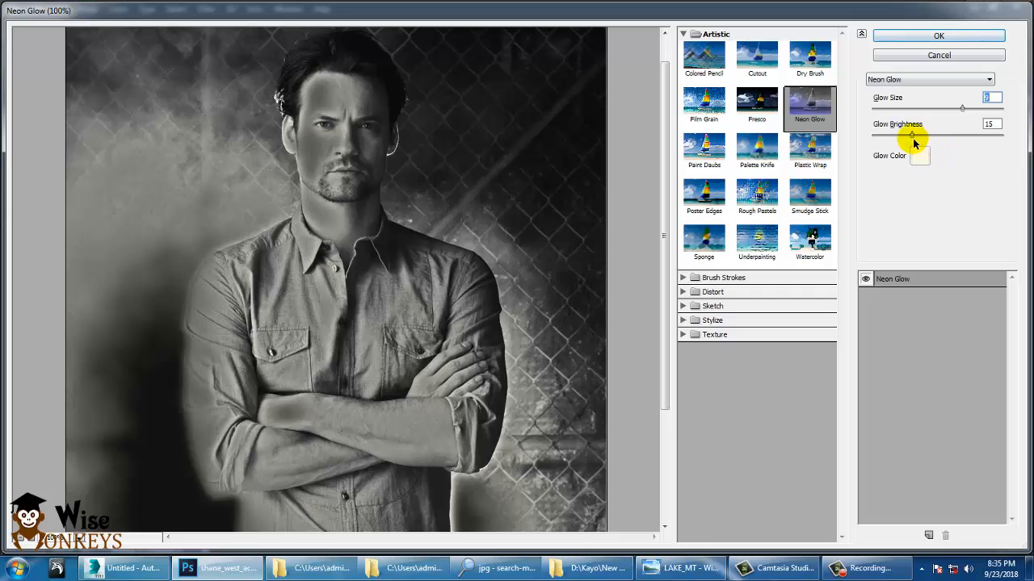
drag(912, 135, 923, 135)
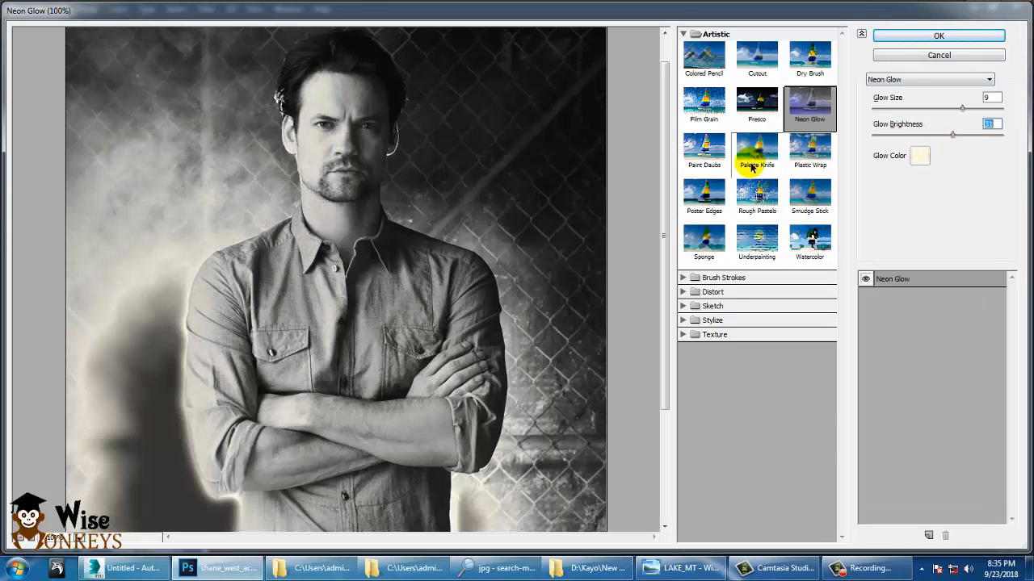
Preview Paint Daubs with brush size 4 and sharpness 14, and Palette Knife with stroke size 8, stroke detail 3 and a raised softness.
click(687, 148)
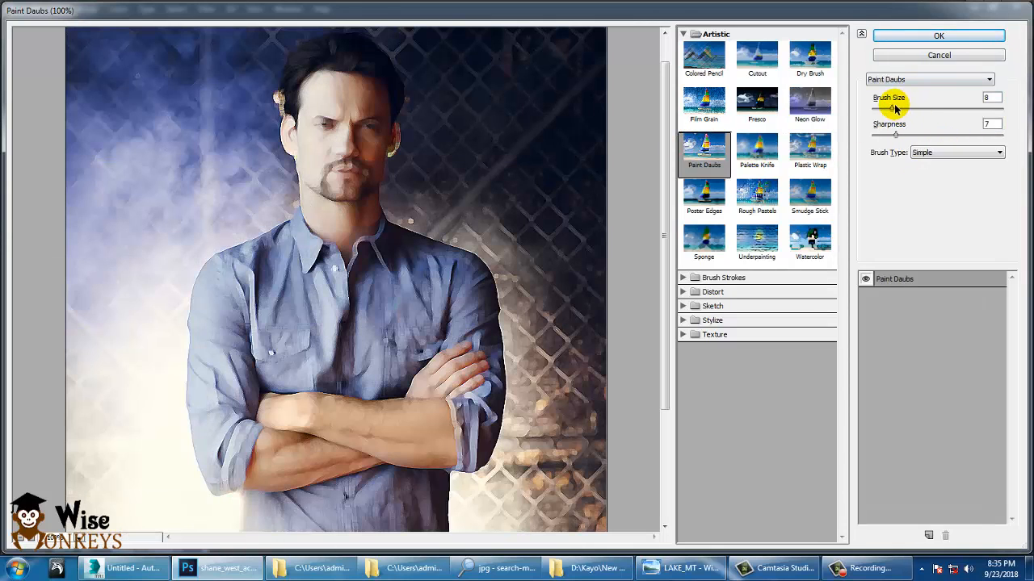
mouse_move(895, 107)
mouse_down()
mouse_move(949, 110)
mouse_move(872, 113)
mouse_move(893, 134)
mouse_move(923, 134)
mouse_move(877, 134)
mouse_move(906, 133)
mouse_up()
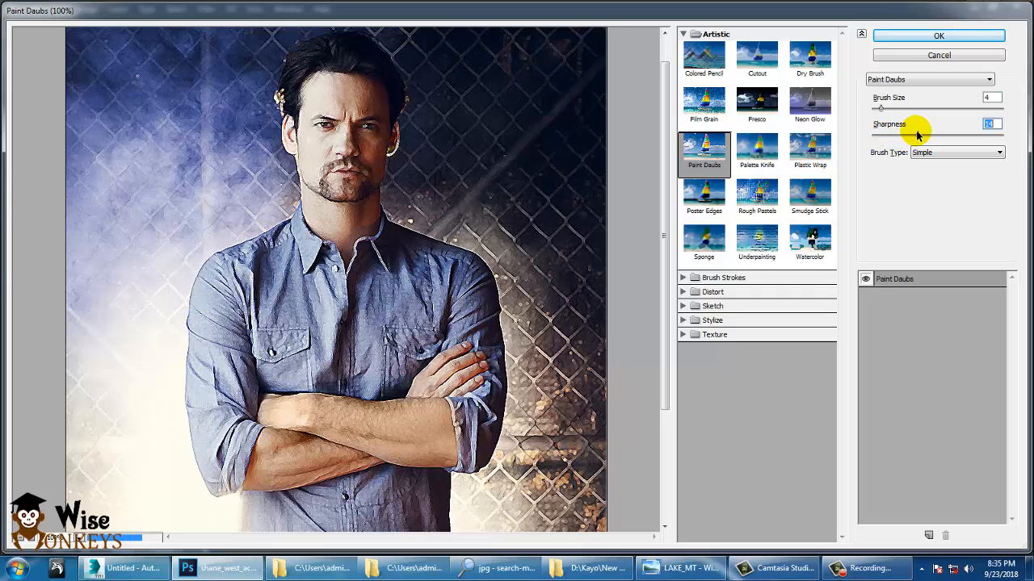
click(757, 147)
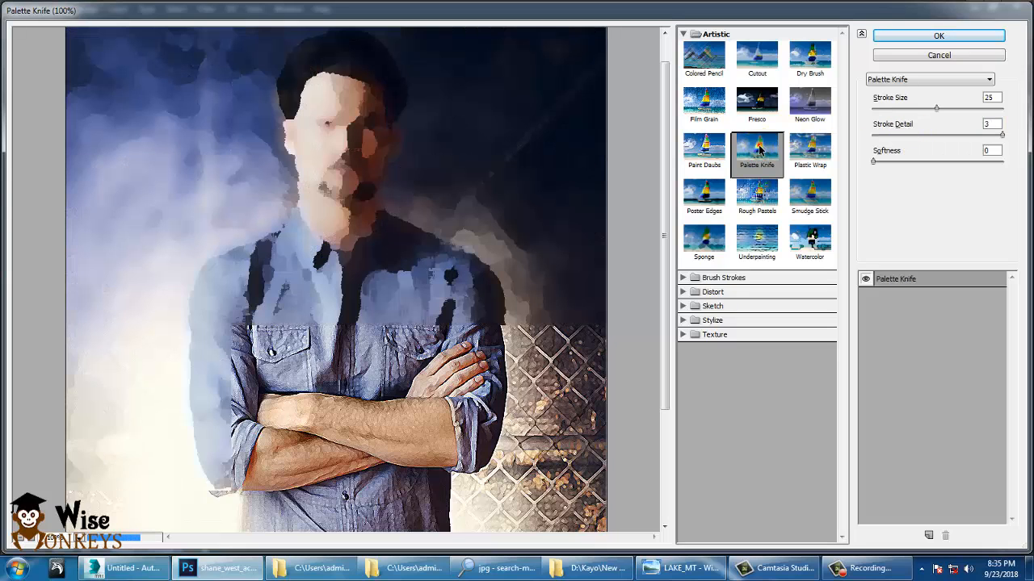
mouse_move(937, 109)
mouse_down()
mouse_move(872, 110)
mouse_move(907, 110)
mouse_move(894, 111)
mouse_up()
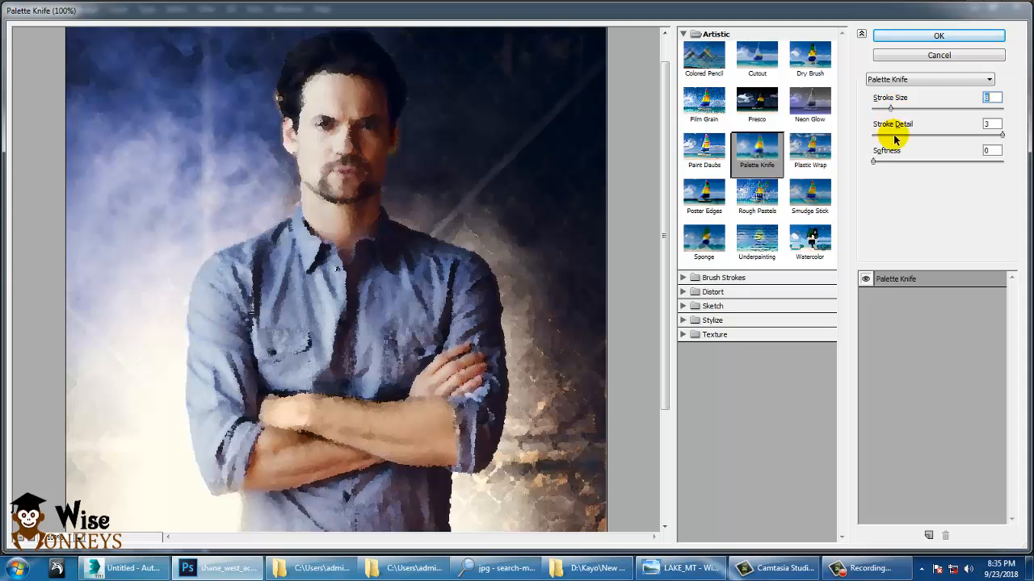
mouse_move(971, 136)
mouse_down()
mouse_move(869, 143)
mouse_move(999, 134)
mouse_up()
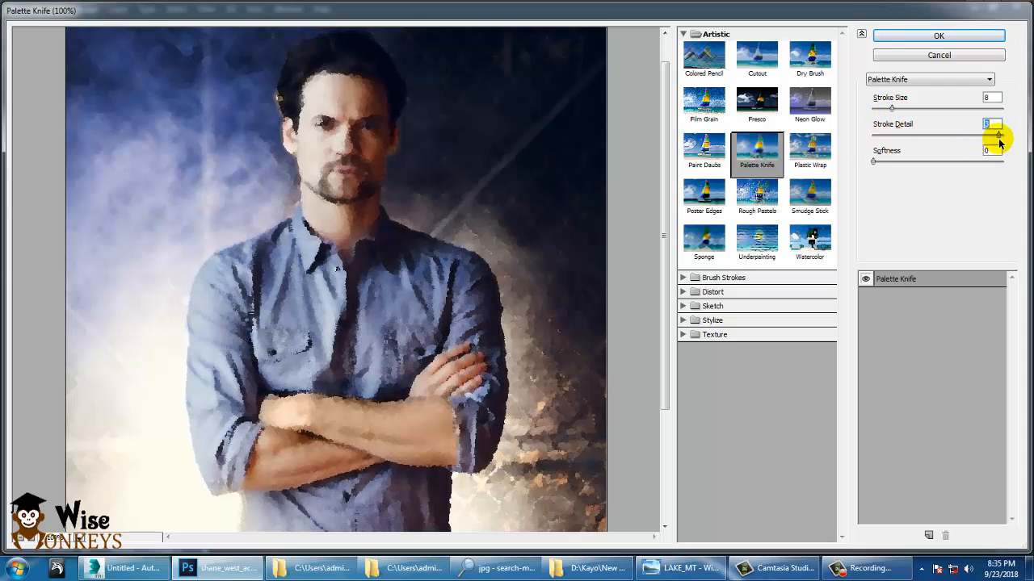
click(875, 161)
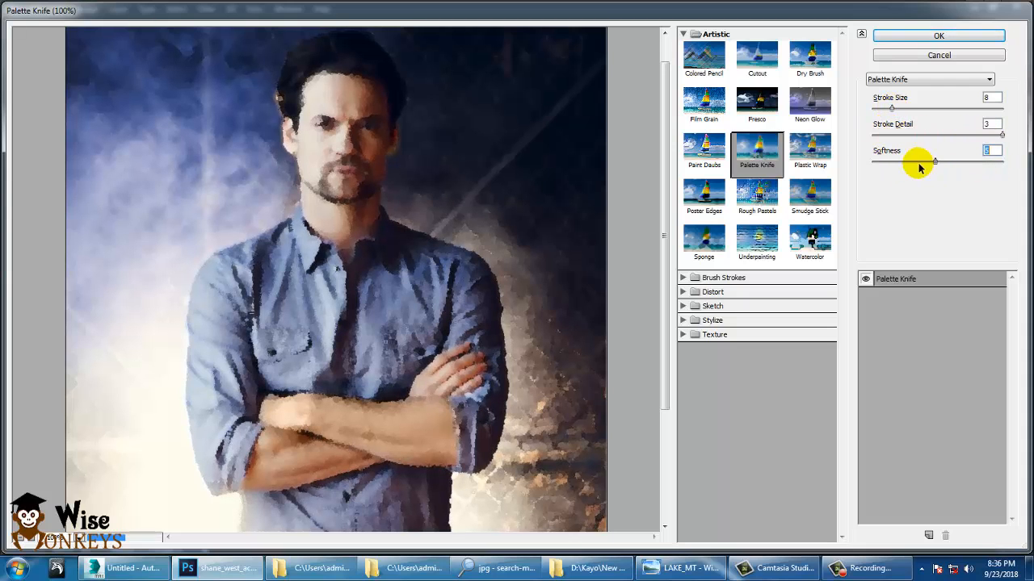
Preview Plastic Wrap with highlight strength 15 and a slightly reduced detail, and Poster Edges with edge thickness 2 and a raised edge intensity.
click(817, 154)
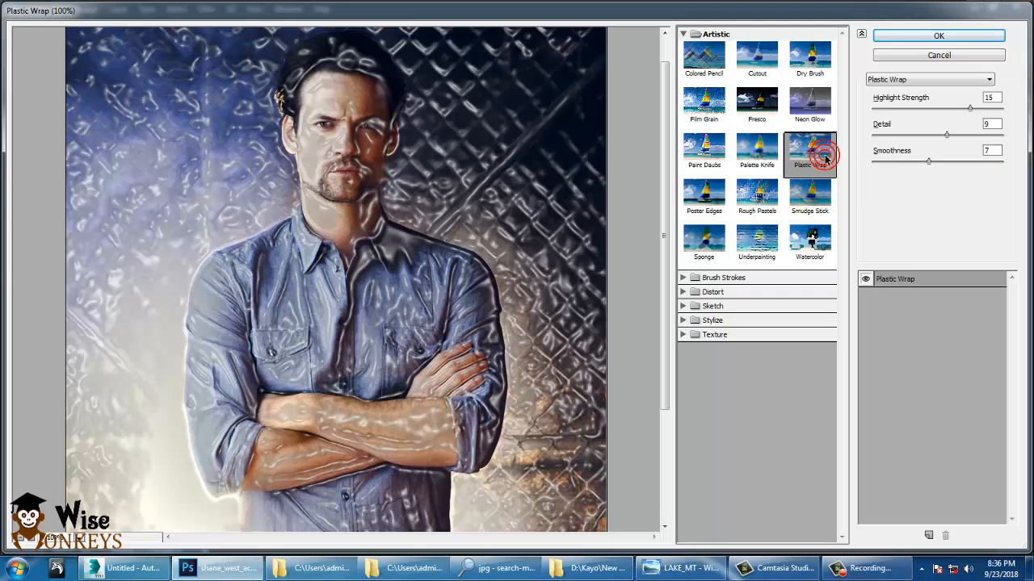
drag(948, 109, 942, 142)
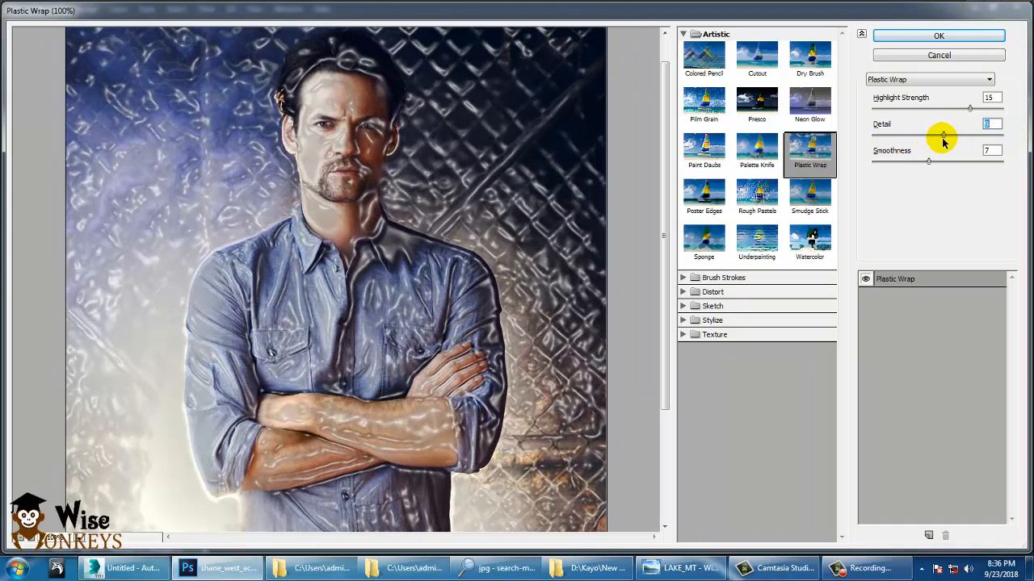
click(705, 196)
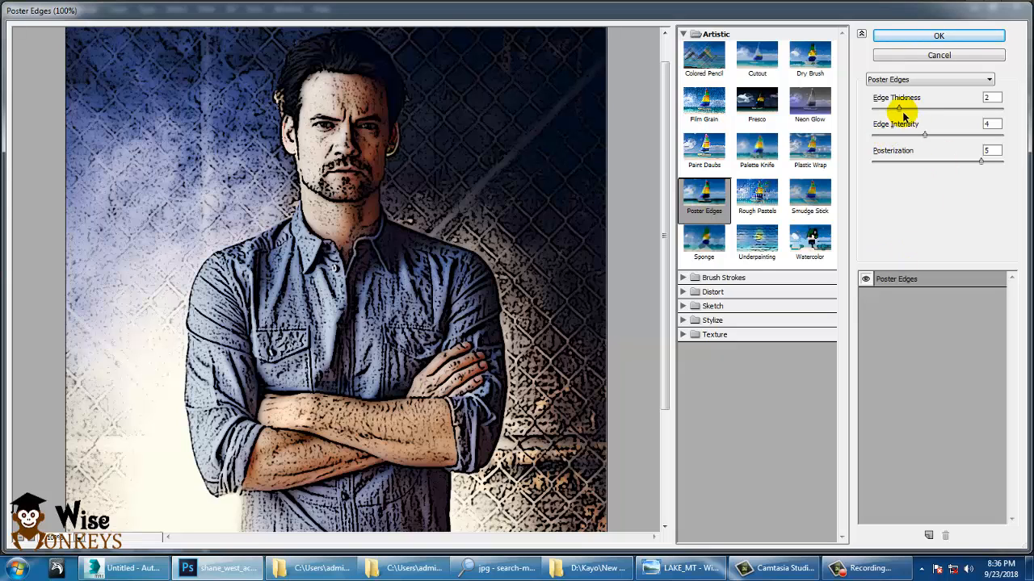
drag(900, 107, 935, 136)
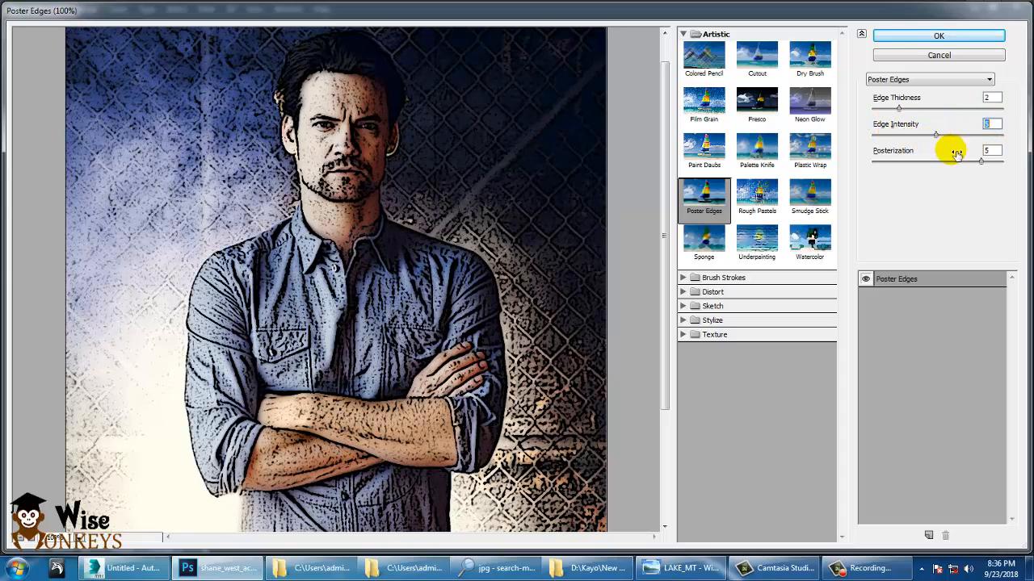
Preview Rough Pastels with stroke length 9 and stroke detail 1, trying the Brick, Burlap and Sandstone textures.
click(751, 194)
mouse_move(893, 107)
mouse_down()
mouse_move(886, 97)
mouse_move(898, 105)
mouse_move(992, 87)
mouse_move(884, 120)
mouse_move(904, 111)
mouse_move(958, 143)
mouse_move(876, 144)
mouse_up()
click(923, 152)
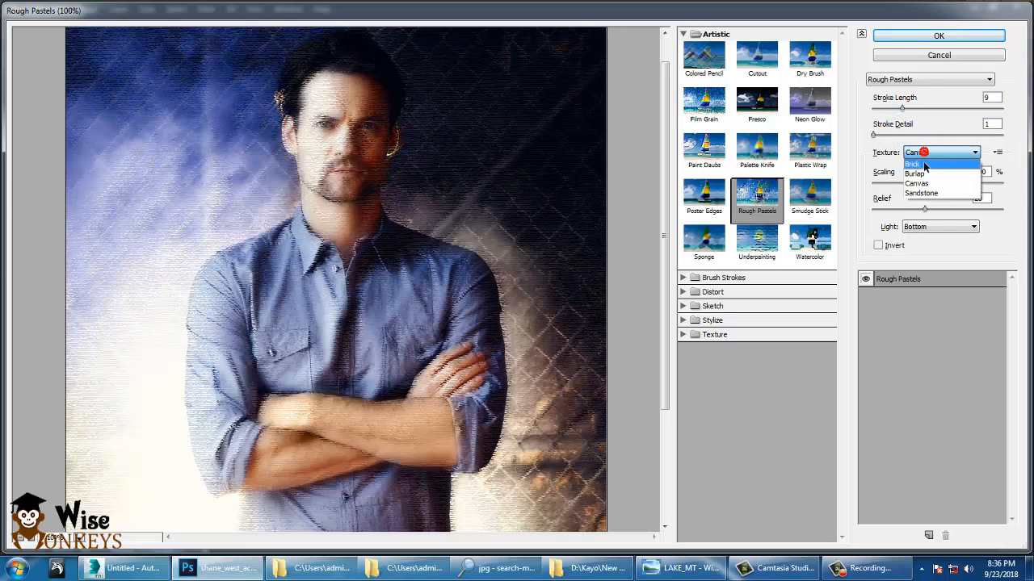
click(919, 160)
click(927, 153)
click(919, 173)
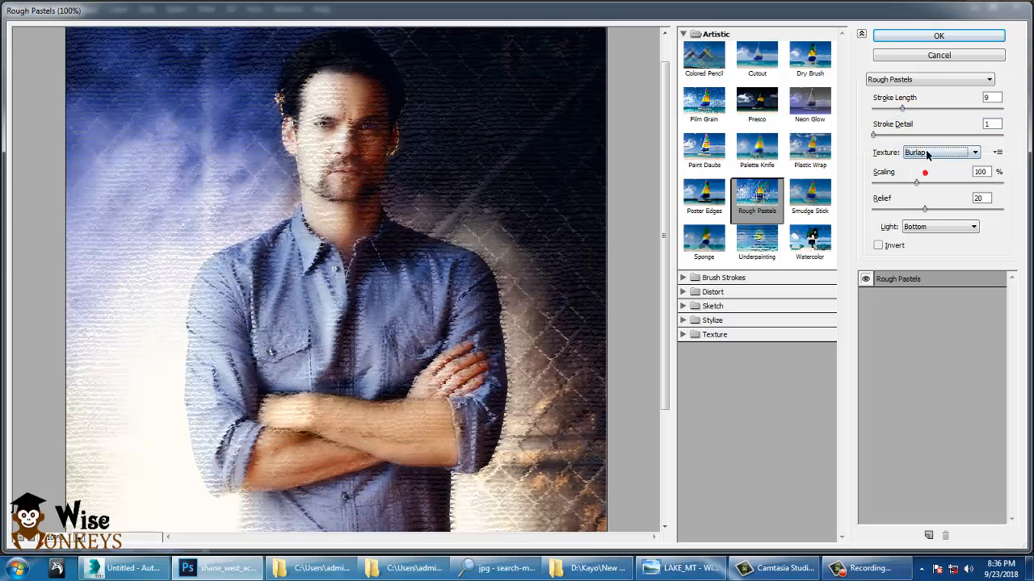
click(927, 152)
click(925, 194)
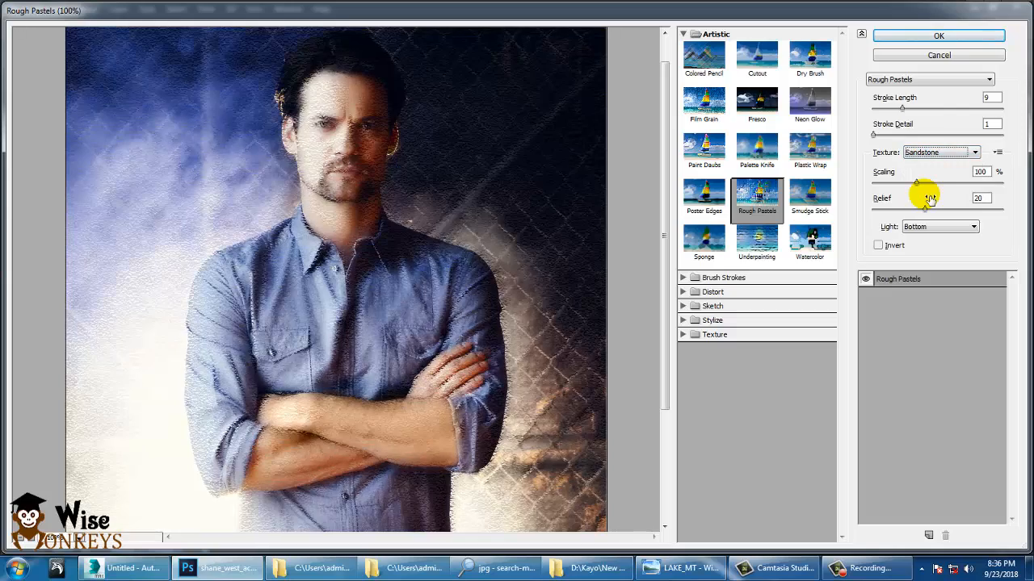
mouse_move(930, 187)
mouse_down()
mouse_move(923, 180)
mouse_move(975, 171)
mouse_move(928, 185)
mouse_up()
Preview the Smudge Stick filter with stroke length 4, highlight area 4 and a reduced intensity.
click(801, 208)
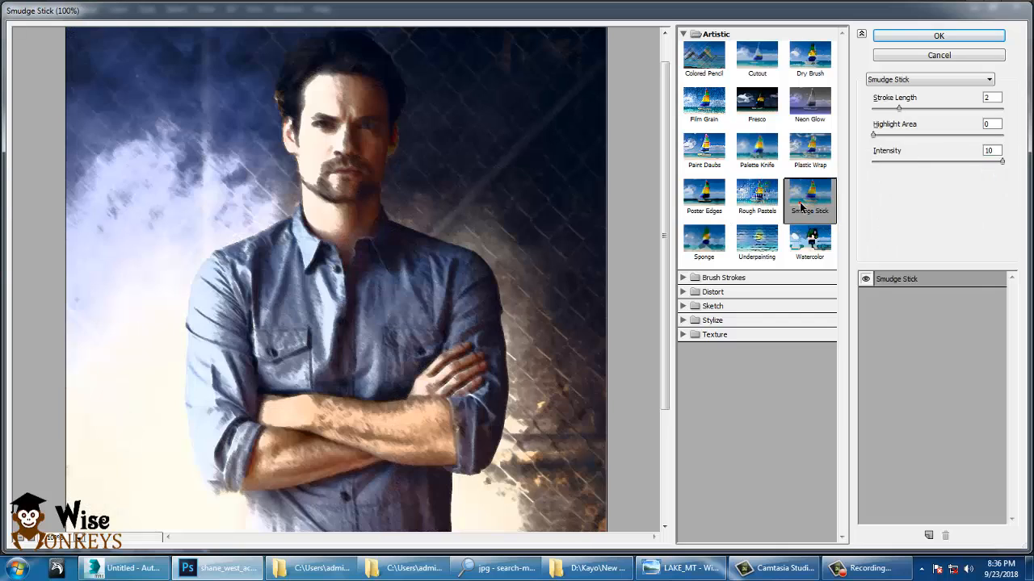
mouse_move(899, 110)
mouse_down()
mouse_move(974, 109)
mouse_move(921, 113)
mouse_move(891, 138)
mouse_move(937, 132)
mouse_move(903, 150)
mouse_up()
click(918, 161)
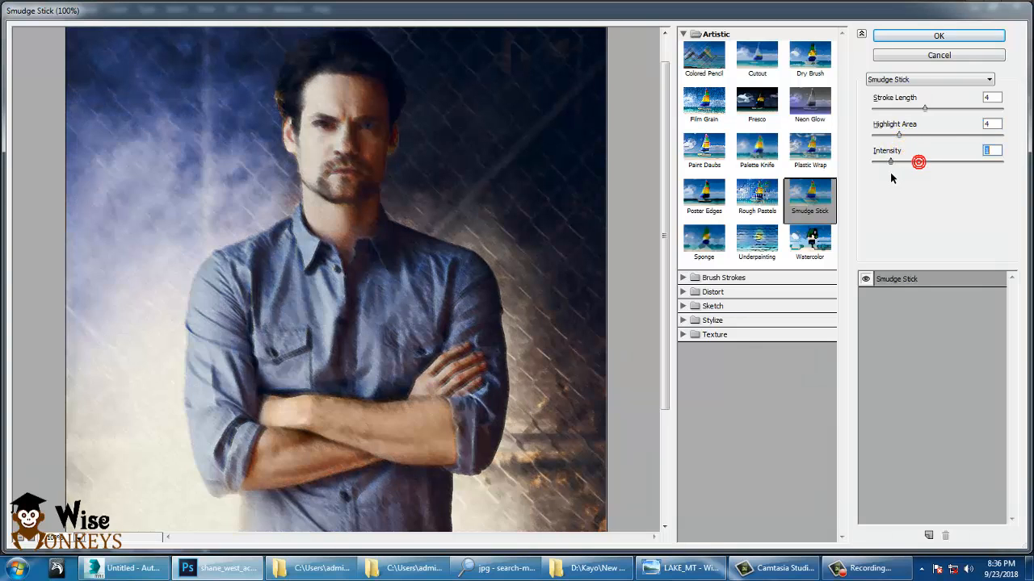
Preview the Sponge filter with brush size 1, definition 12 and smoothness 7.
click(705, 238)
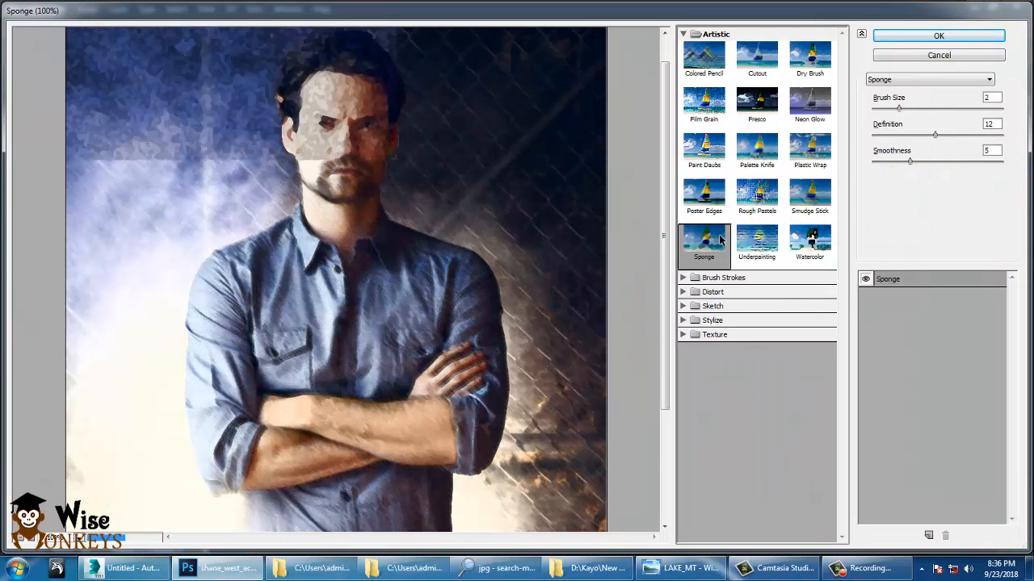
mouse_move(898, 112)
mouse_down()
mouse_move(974, 115)
mouse_move(906, 106)
mouse_move(887, 116)
mouse_up()
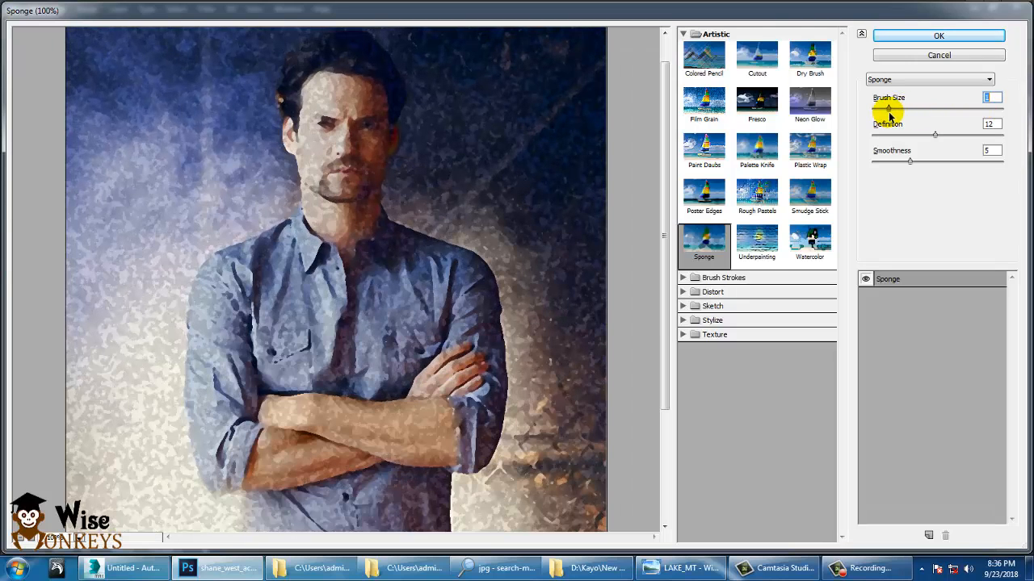
click(934, 135)
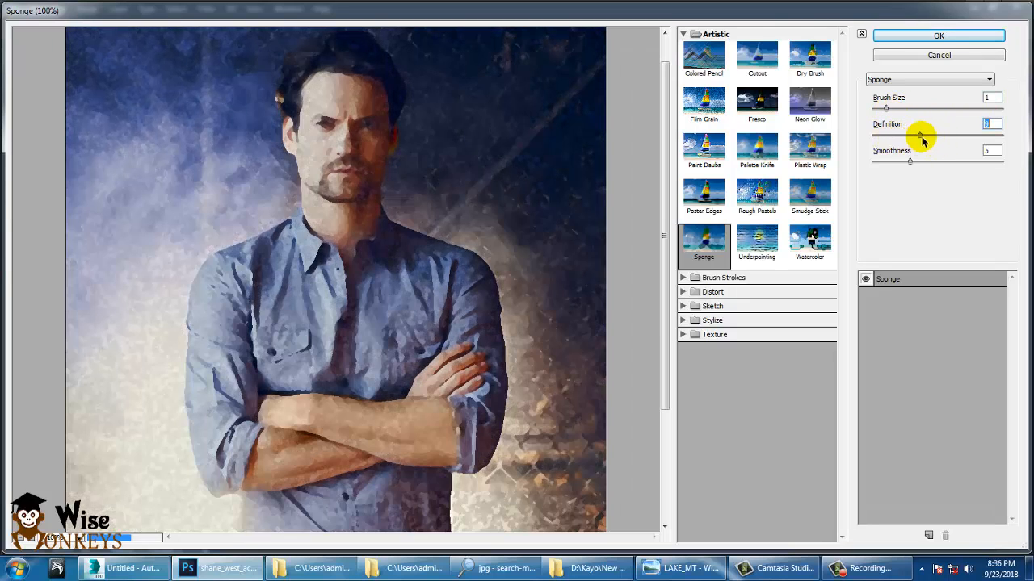
mouse_move(910, 161)
mouse_down()
mouse_move(978, 167)
mouse_move(926, 170)
mouse_up()
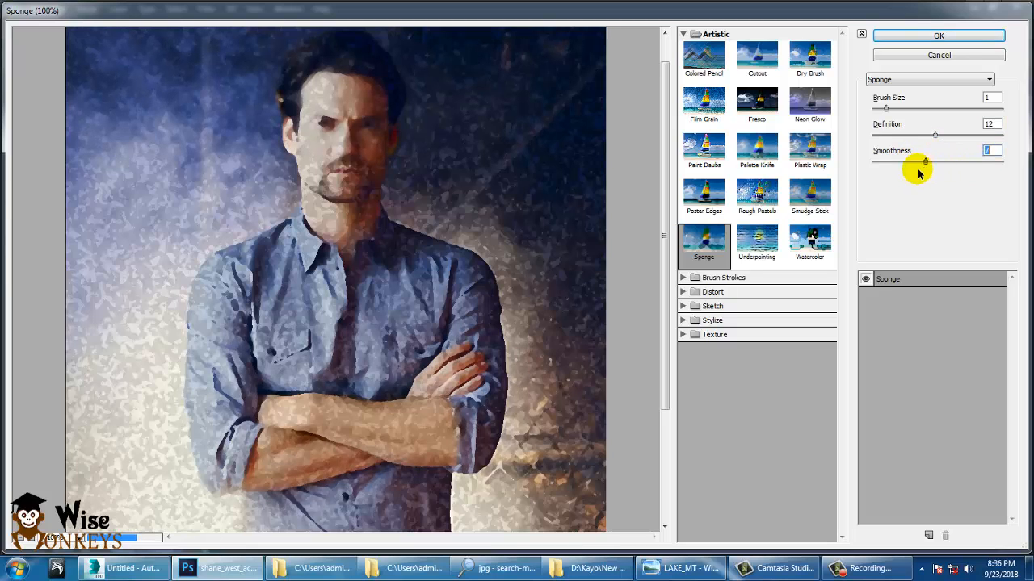
Preview the Underpainting filter with brush size 0, canvas texture at 100% scaling and a strongly raised relief.
click(760, 236)
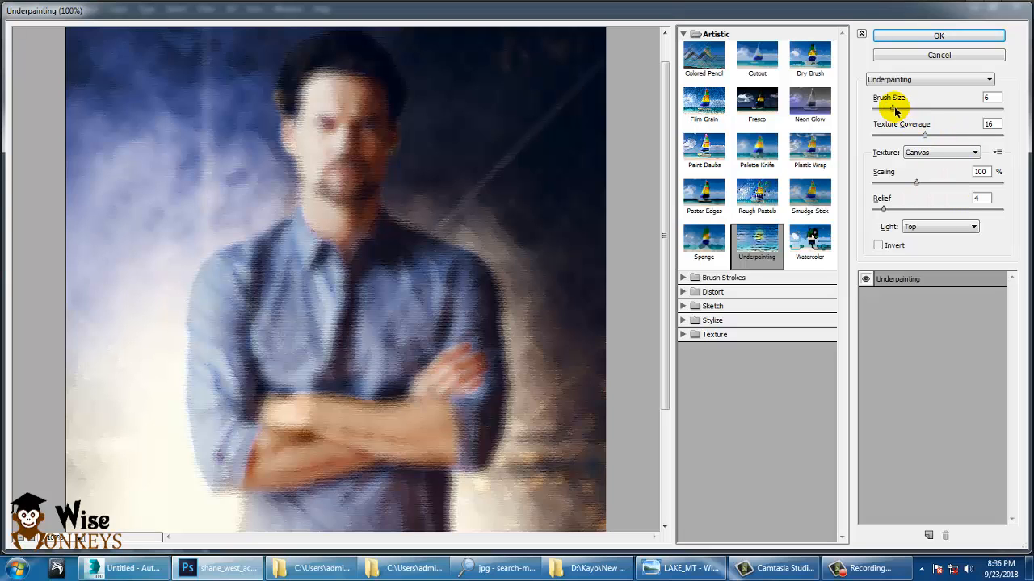
mouse_move(894, 110)
mouse_down()
mouse_move(980, 110)
mouse_move(906, 106)
mouse_up()
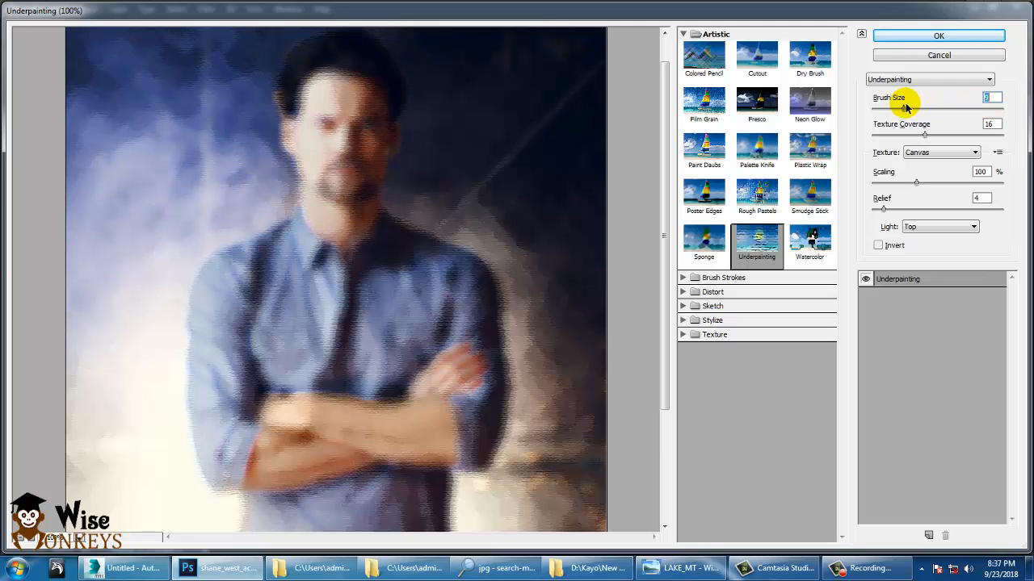
drag(915, 108, 929, 108)
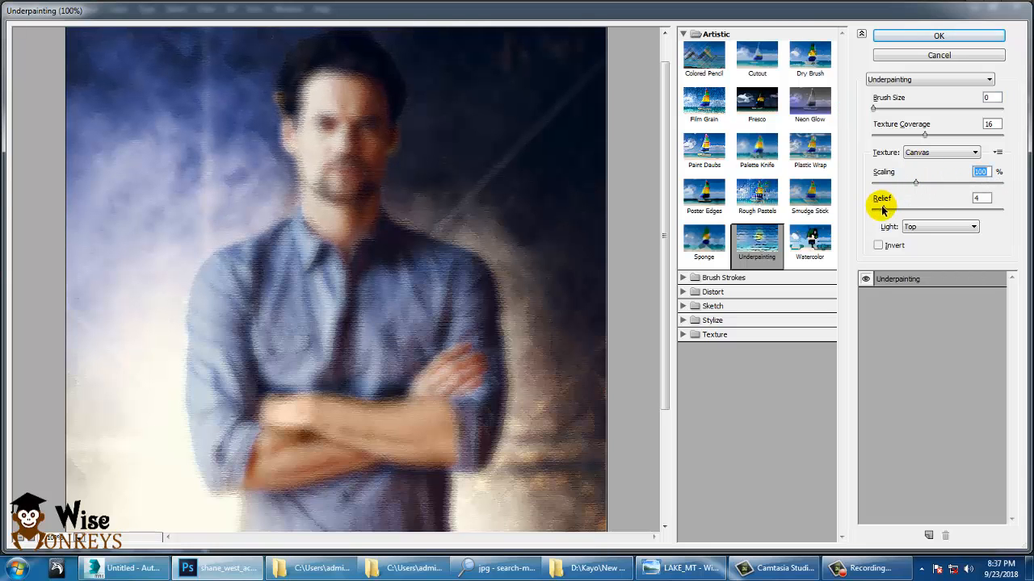
drag(883, 208, 1009, 212)
Preview the Watercolor filter with brush detail 7 and shadow intensity 0, and try different texture amounts.
click(827, 236)
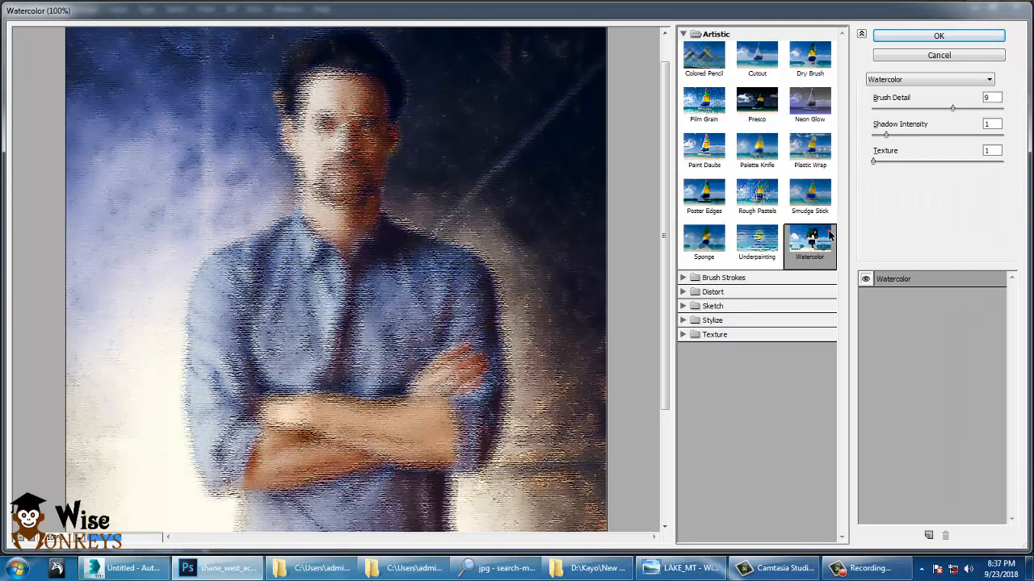
mouse_move(954, 109)
mouse_down()
mouse_move(881, 104)
mouse_move(964, 125)
mouse_move(932, 135)
mouse_up()
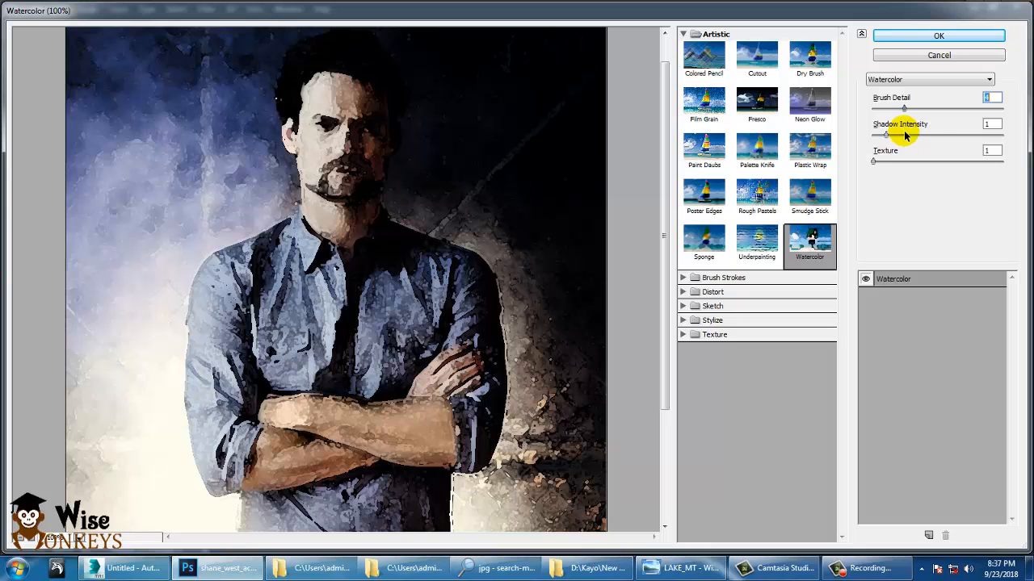
drag(889, 138, 898, 163)
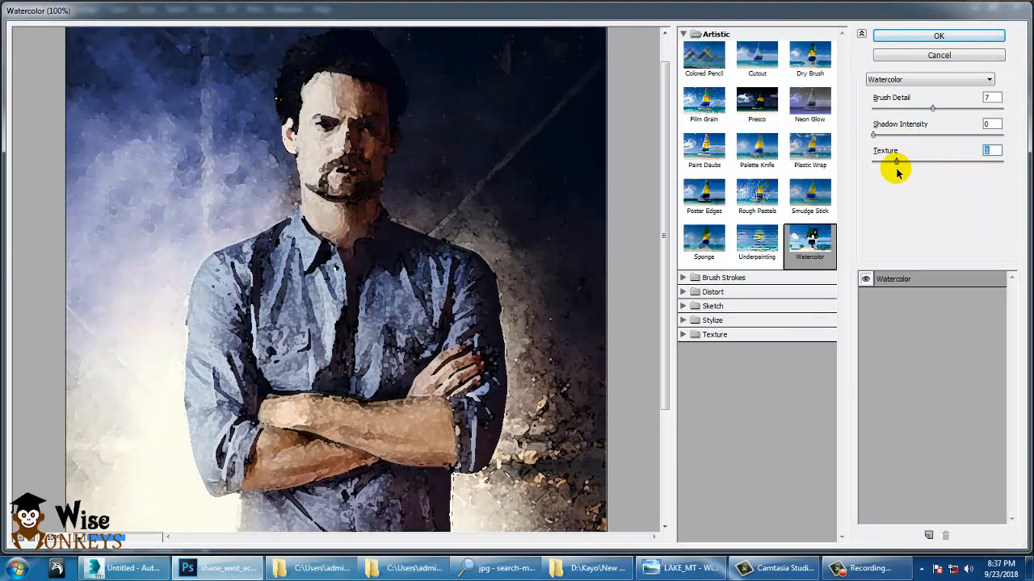
Expand the Brush Strokes category and preview Accented Edges with edge width 1, edge brightness 47 and smoothness 6.
click(684, 277)
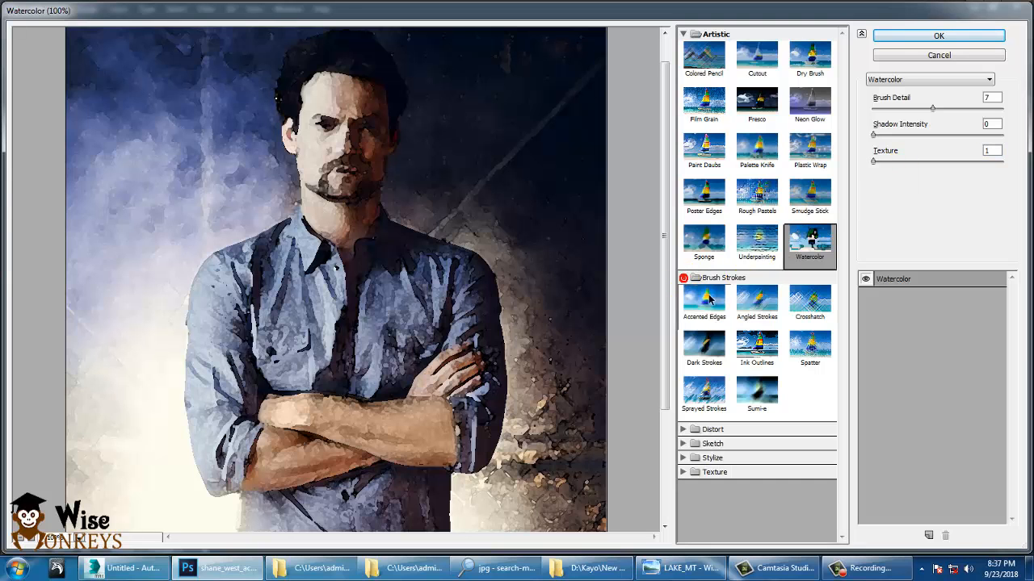
click(705, 300)
mouse_move(882, 109)
mouse_down()
mouse_move(981, 111)
mouse_move(873, 108)
mouse_up()
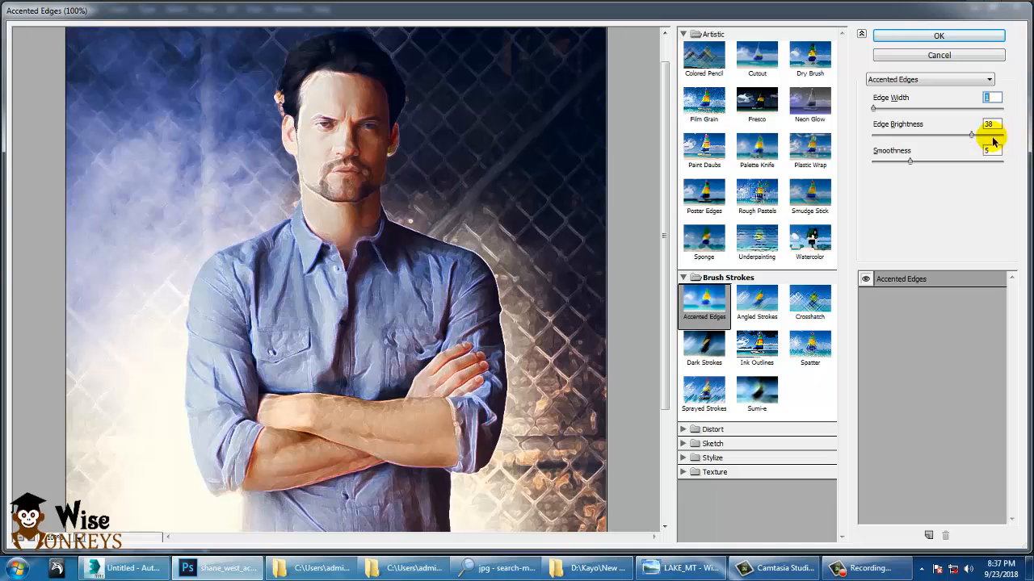
drag(968, 135, 996, 148)
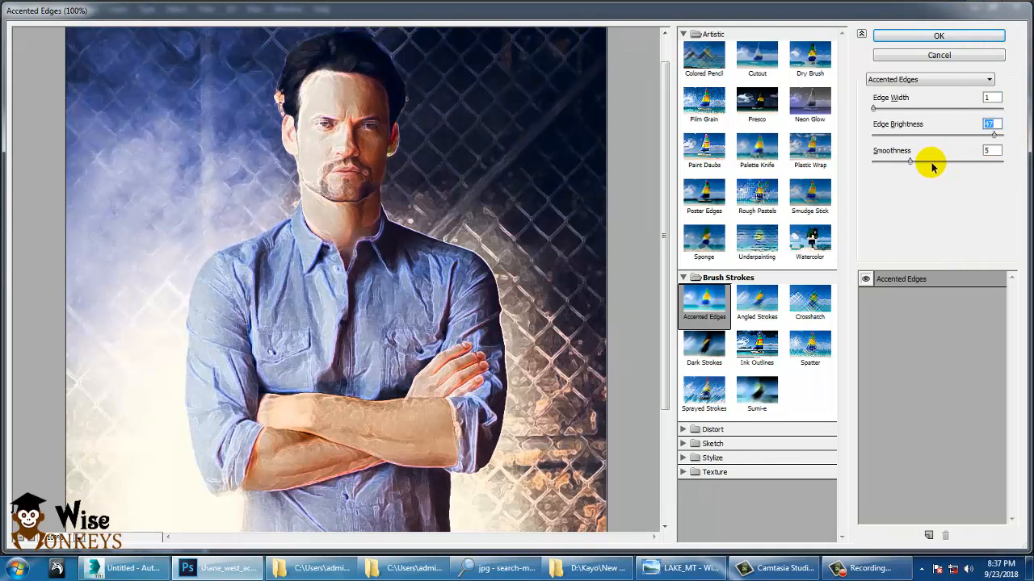
mouse_move(910, 162)
mouse_down()
mouse_move(997, 157)
mouse_move(918, 162)
mouse_up()
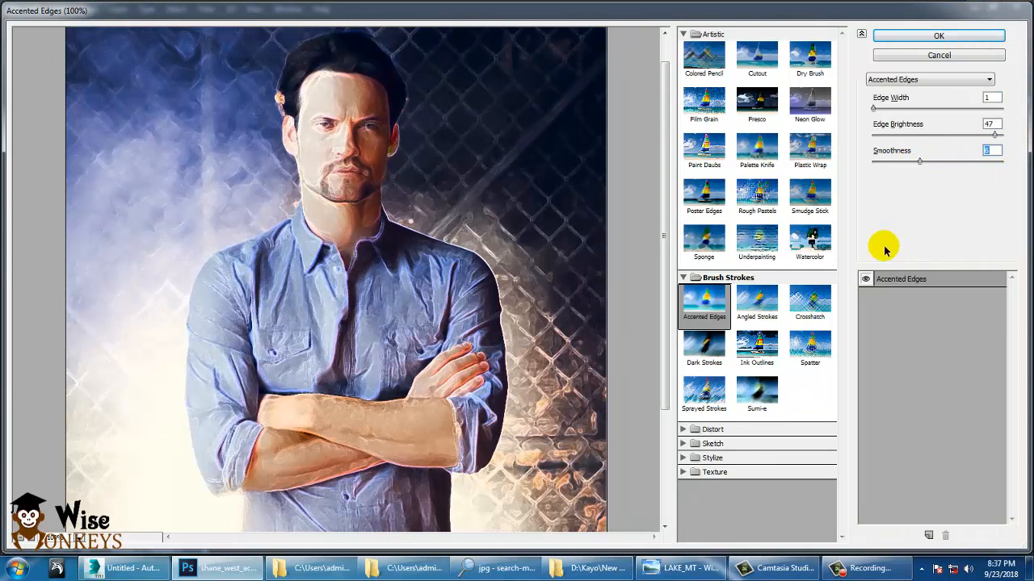
Preview the Angled Strokes filter with direction balance 67 and stroke length 15, and adjust its sharpness.
click(756, 299)
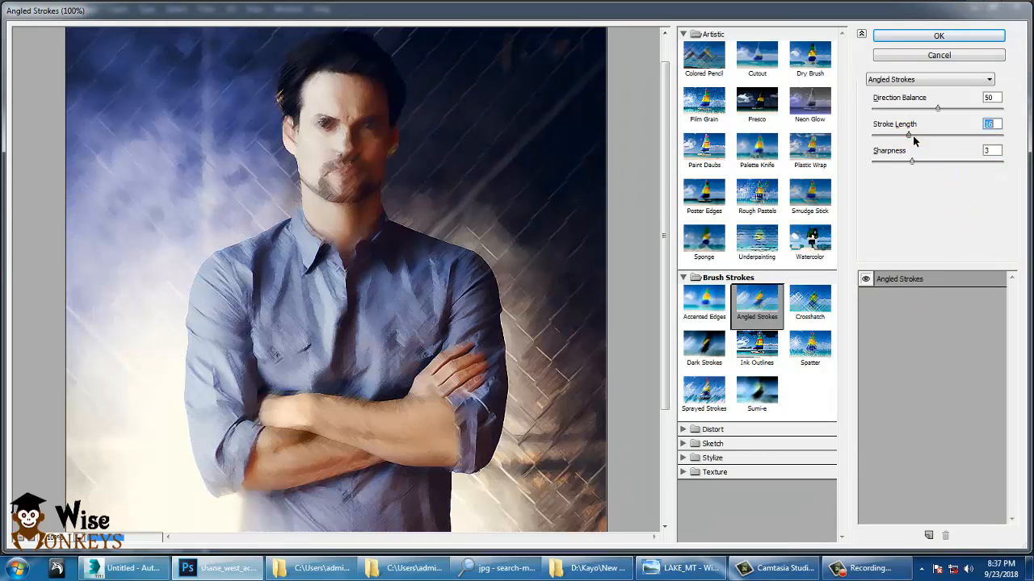
mouse_move(911, 136)
mouse_down()
mouse_move(987, 137)
mouse_move(906, 135)
mouse_move(935, 108)
mouse_move(916, 113)
mouse_move(959, 111)
mouse_up()
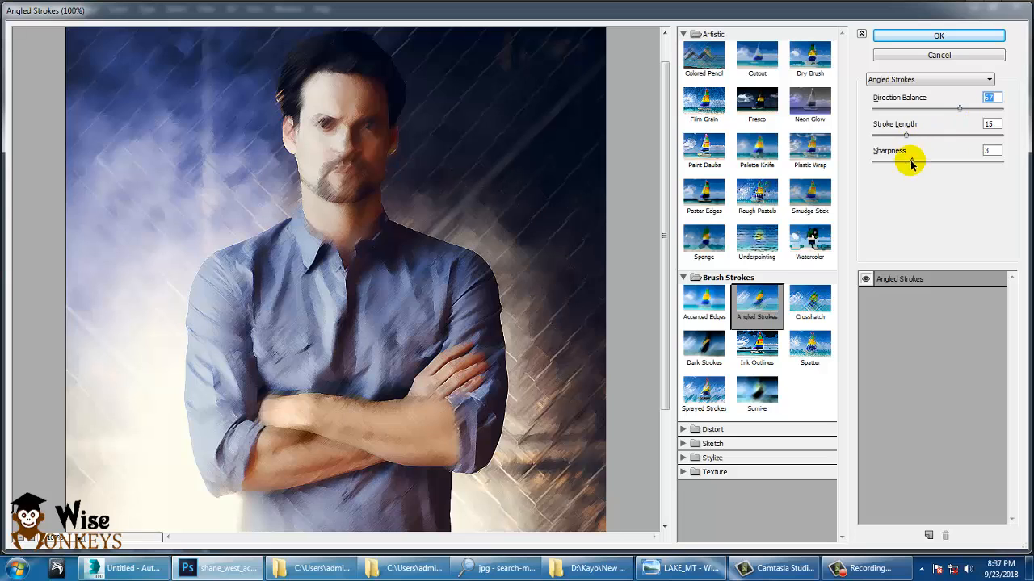
drag(945, 168, 906, 176)
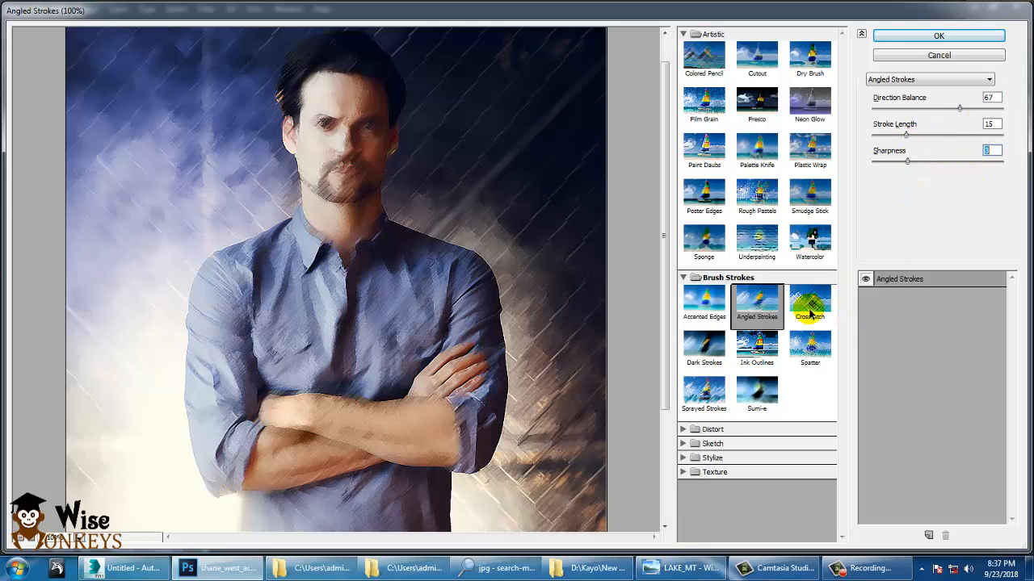
Preview the Crosshatch filter with stroke length 20, sharpness 5 and a raised strength.
click(821, 310)
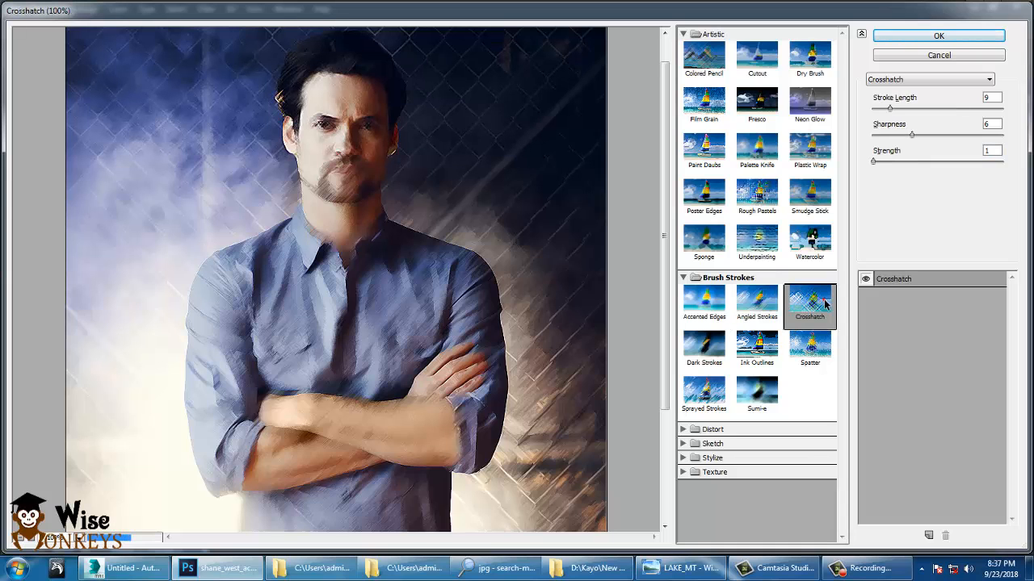
click(891, 109)
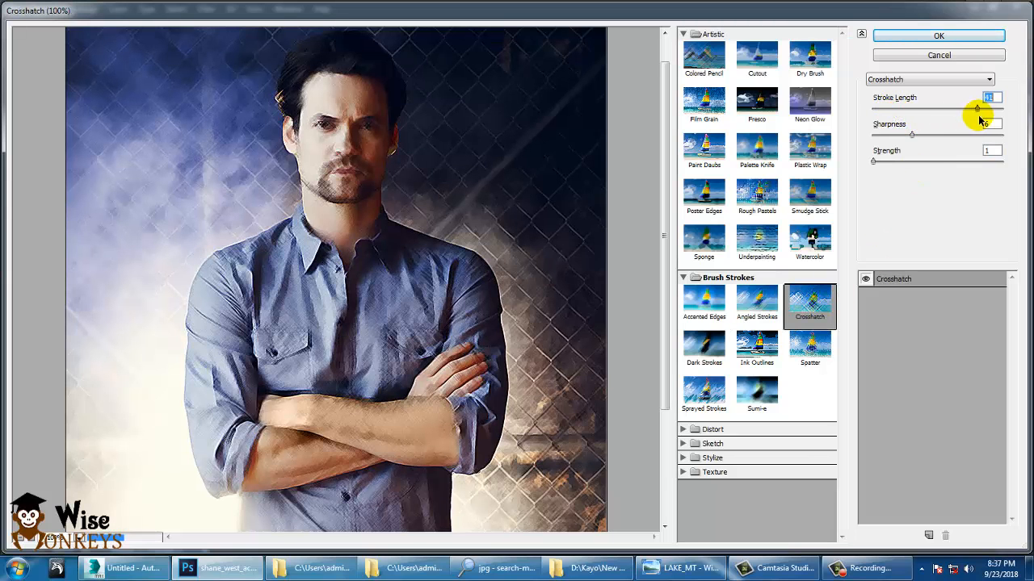
mouse_move(978, 118)
mouse_down()
mouse_move(923, 117)
mouse_move(925, 138)
mouse_move(917, 134)
mouse_up()
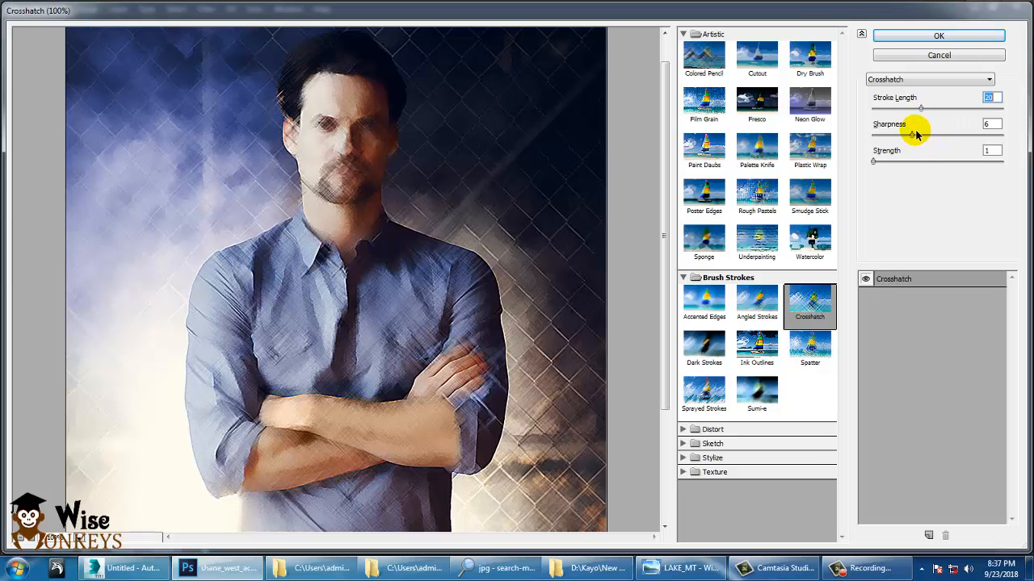
drag(977, 142, 909, 141)
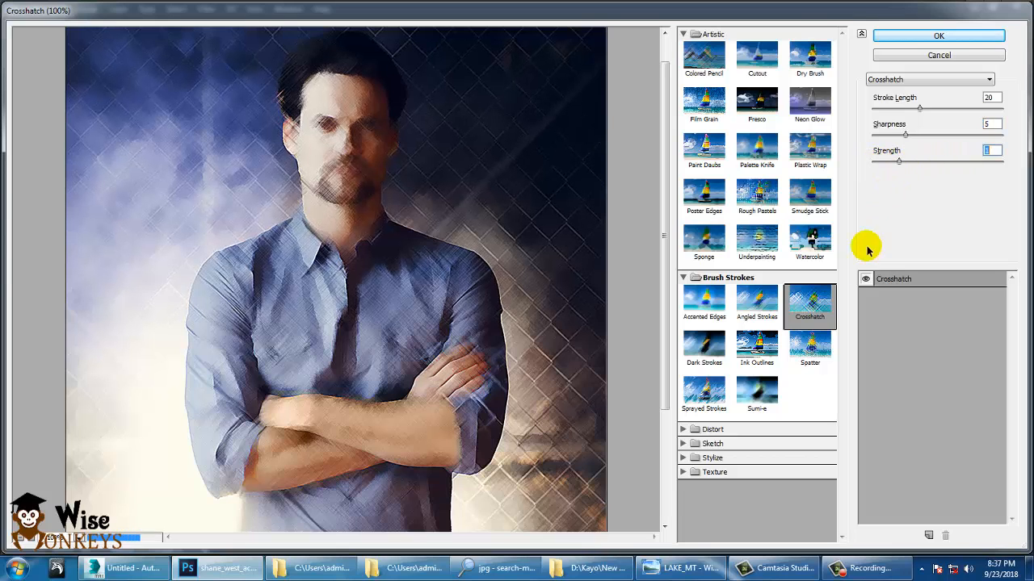
Preview Dark Strokes with balance 3, black intensity 2 and a raised white intensity, and Ink Outlines with stroke length 13 and a reduced dark intensity.
click(699, 351)
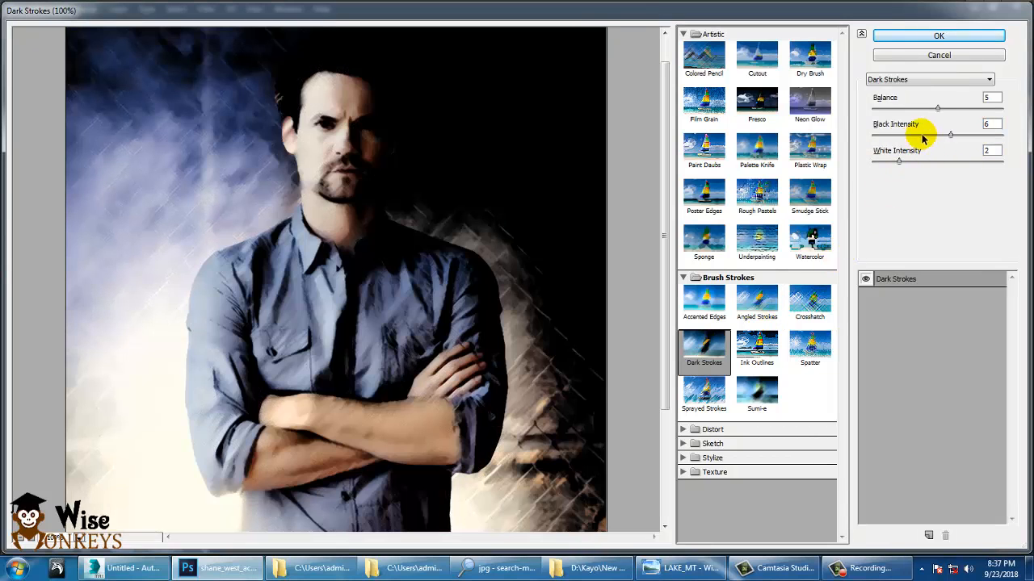
mouse_move(939, 110)
mouse_down()
mouse_move(894, 111)
mouse_move(954, 111)
mouse_move(913, 113)
mouse_move(925, 136)
mouse_move(889, 138)
mouse_move(981, 139)
mouse_move(911, 150)
mouse_move(981, 141)
mouse_move(899, 162)
mouse_move(999, 155)
mouse_move(942, 167)
mouse_up()
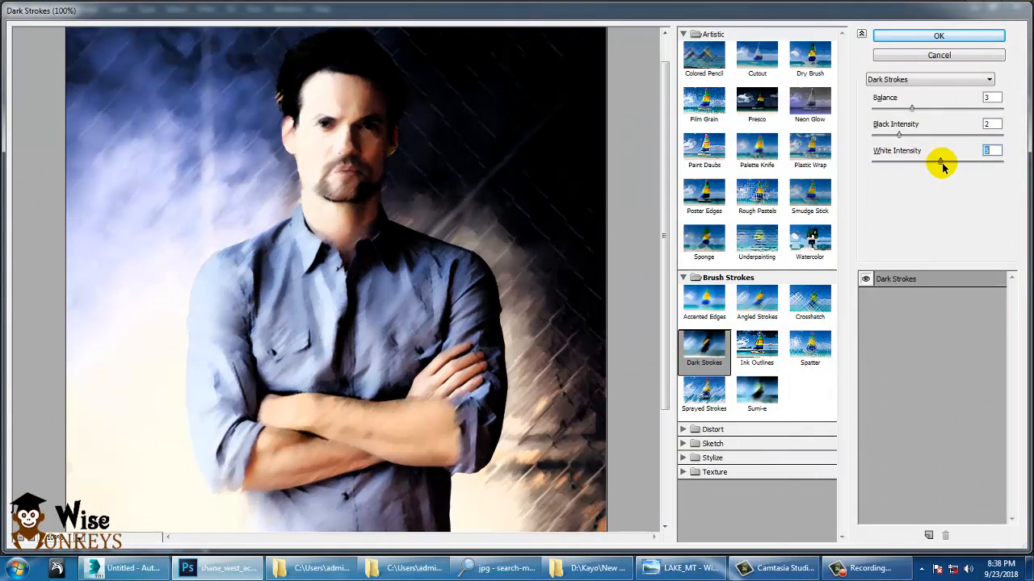
click(750, 343)
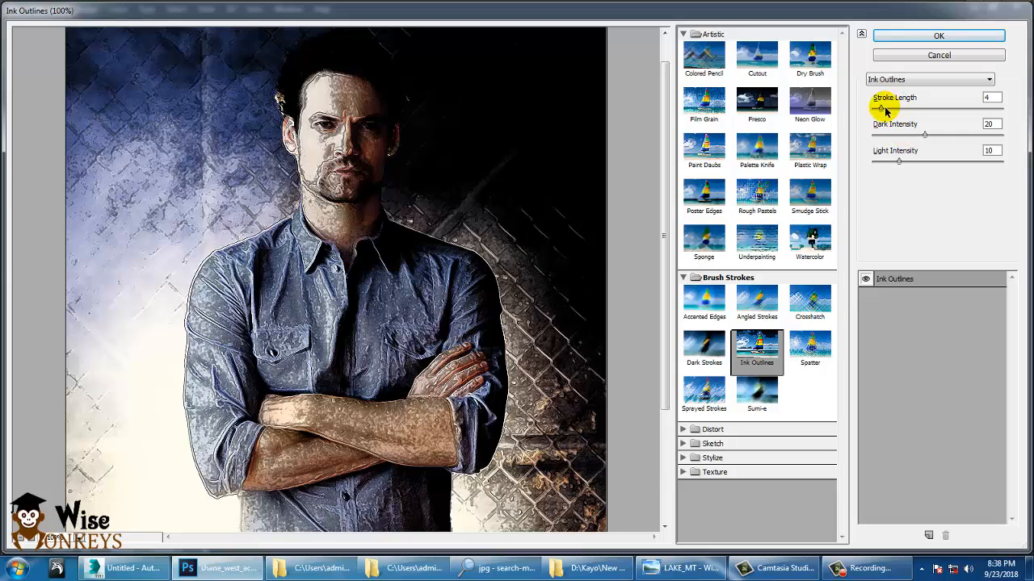
mouse_move(884, 108)
mouse_down()
mouse_move(932, 111)
mouse_move(996, 136)
mouse_move(895, 138)
mouse_up()
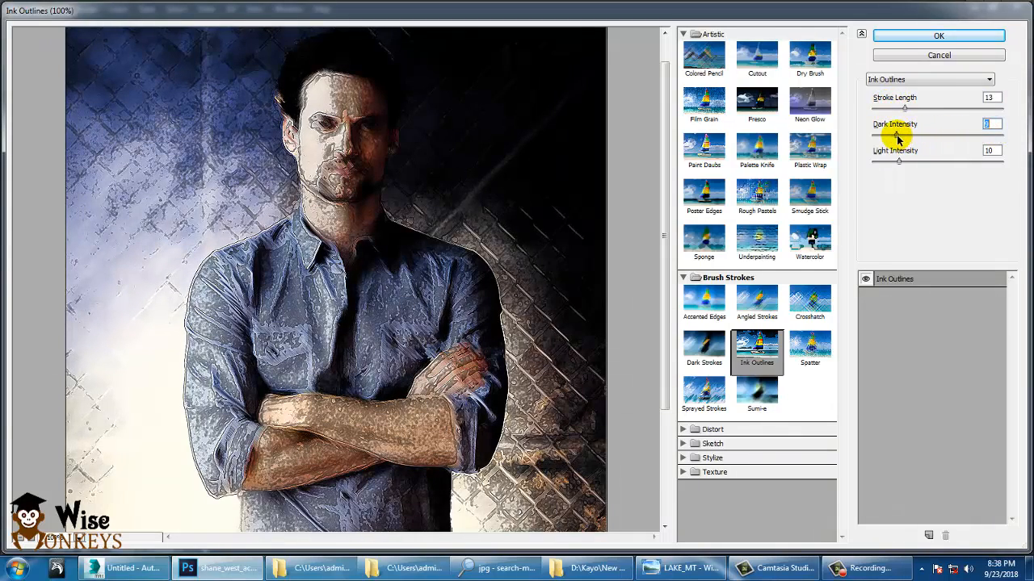
Preview Spatter with spray radius 6 and a raised smoothness, and Sprayed Strokes with stroke length 15 and spray radius 11.
click(813, 344)
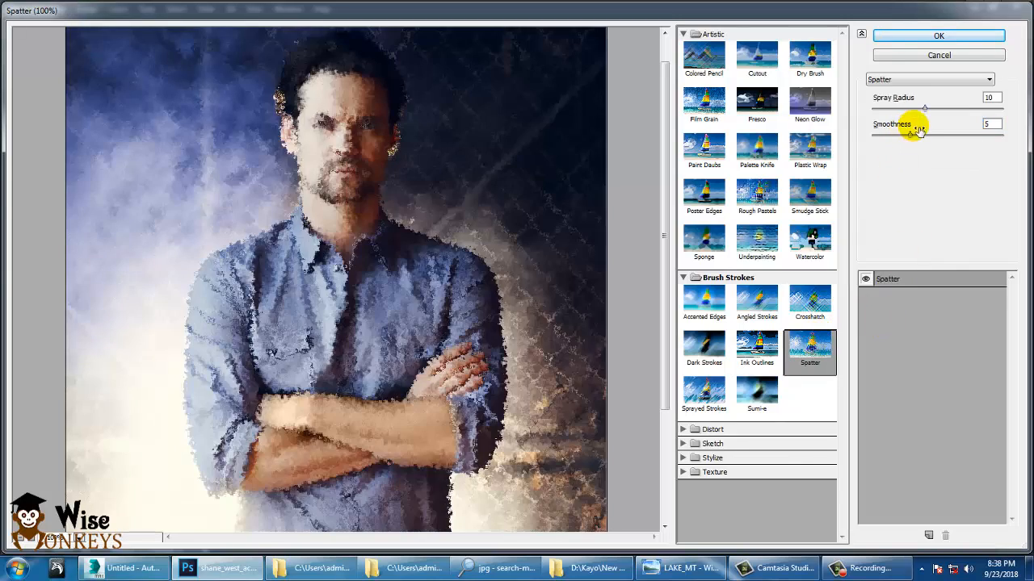
mouse_move(923, 109)
mouse_down()
mouse_move(1001, 106)
mouse_move(918, 104)
mouse_move(940, 118)
mouse_move(1010, 121)
mouse_move(859, 132)
mouse_move(954, 129)
mouse_up()
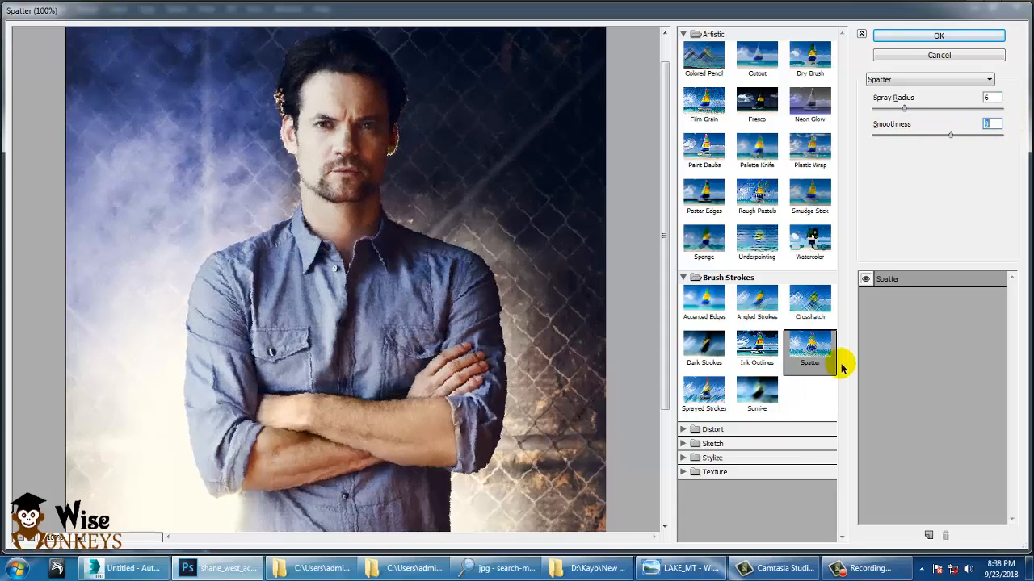
click(715, 393)
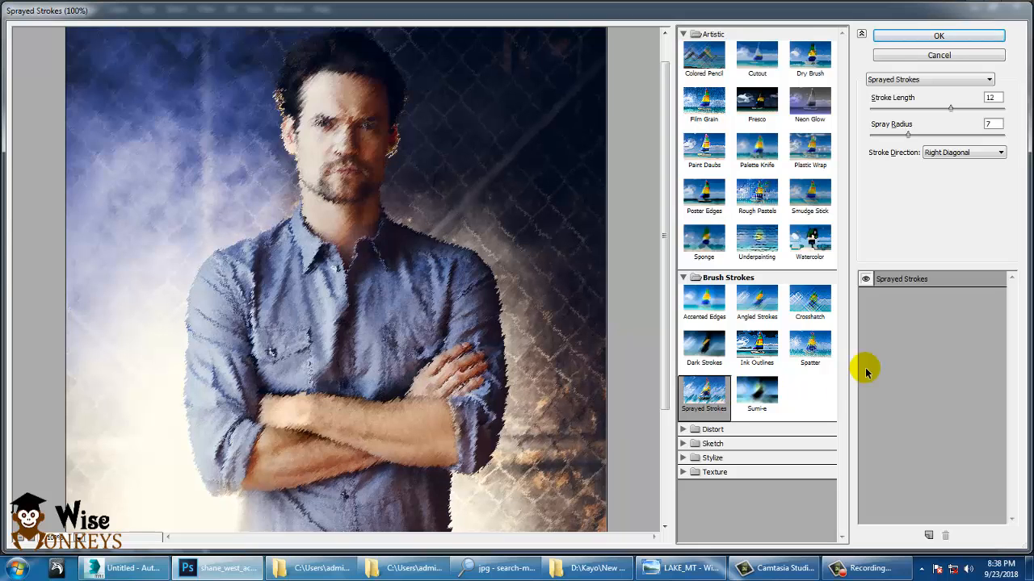
mouse_move(950, 109)
mouse_down()
mouse_move(988, 99)
mouse_move(968, 107)
mouse_up()
mouse_move(933, 137)
mouse_down()
mouse_move(996, 131)
mouse_move(910, 134)
mouse_move(928, 138)
mouse_up()
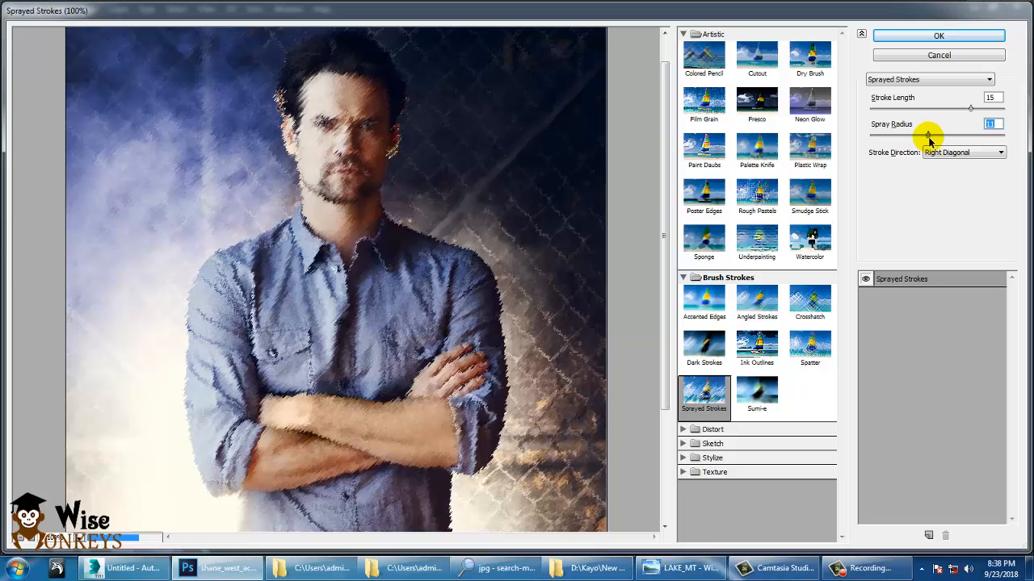
Preview the Sumi-e filter with stroke width 12, stroke pressure 5 and contrast 23.
click(758, 394)
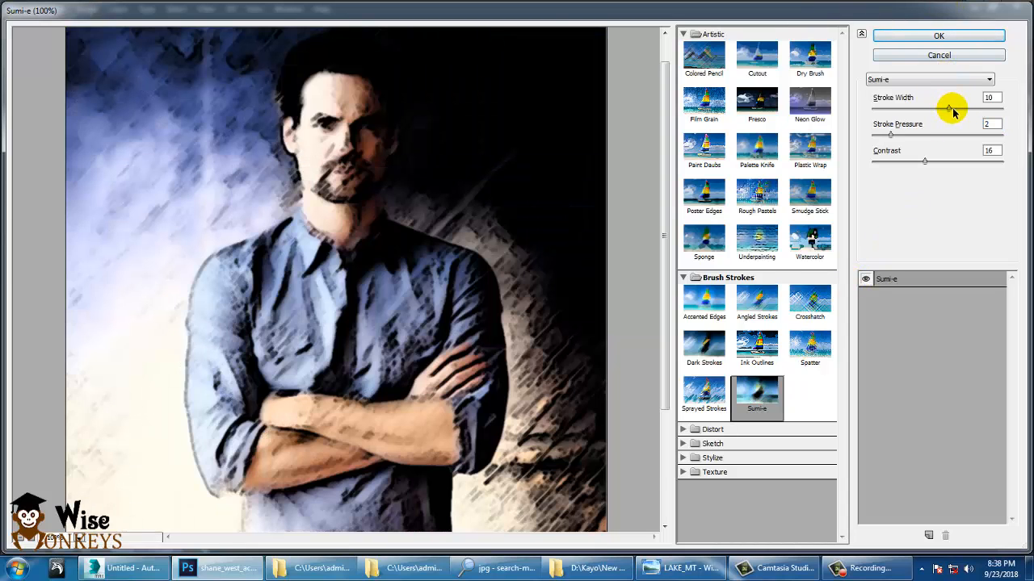
mouse_move(951, 110)
mouse_down()
mouse_move(912, 113)
mouse_move(975, 118)
mouse_up()
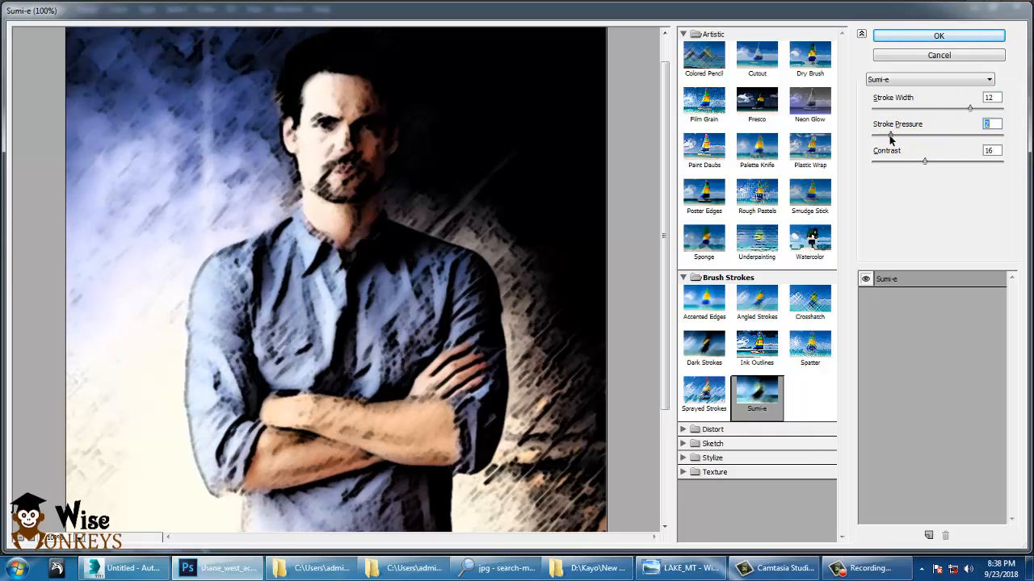
mouse_move(890, 140)
mouse_down()
mouse_move(883, 133)
mouse_move(915, 146)
mouse_move(907, 161)
mouse_move(948, 160)
mouse_up()
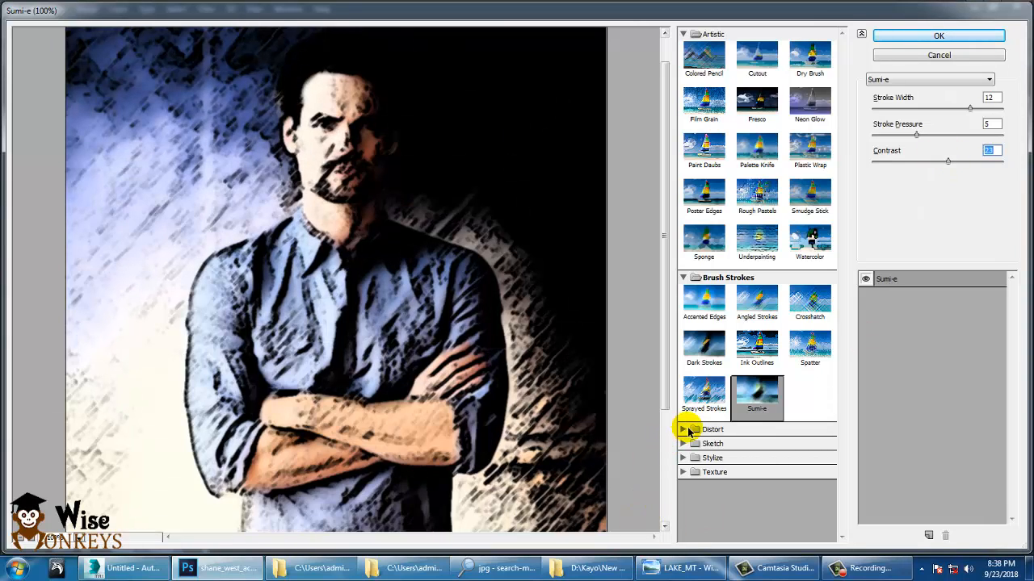
Expand the Distort category and preview Diffuse Glow with graininess 6, glow amount 7 and clear amount 16.
click(685, 431)
click(693, 451)
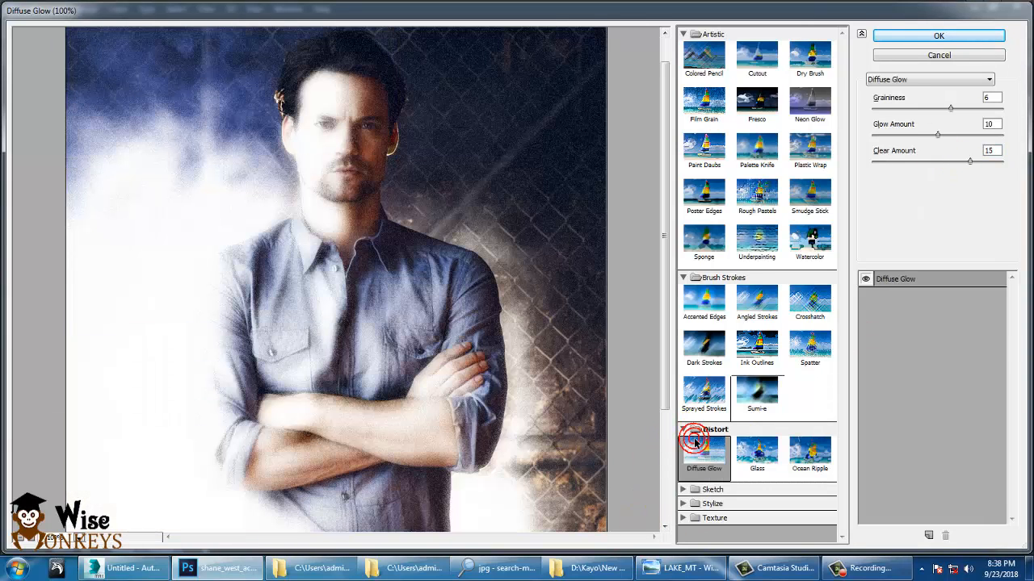
drag(949, 114, 906, 150)
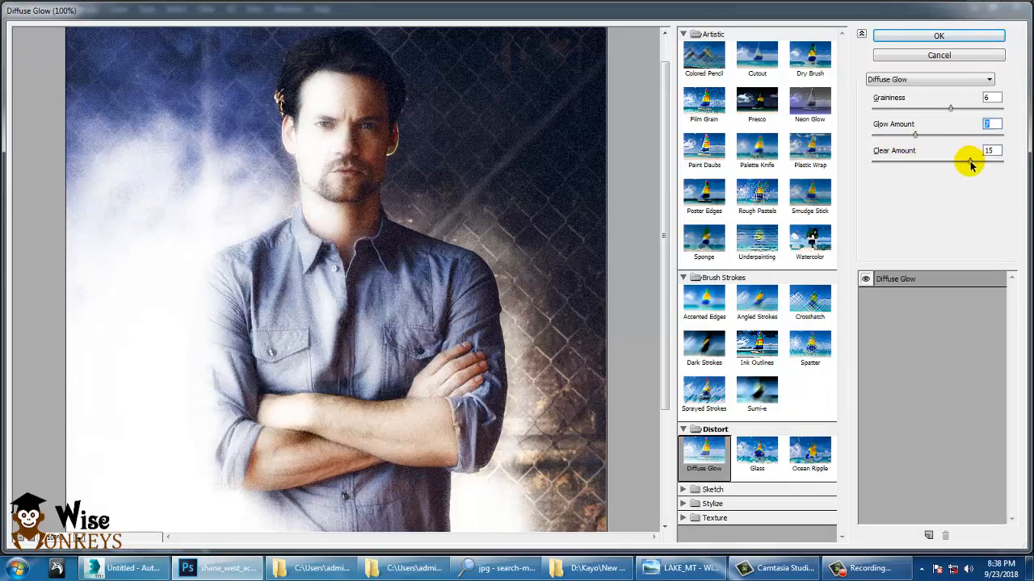
mouse_move(969, 164)
mouse_down()
mouse_move(976, 176)
mouse_move(923, 175)
mouse_move(977, 178)
mouse_up()
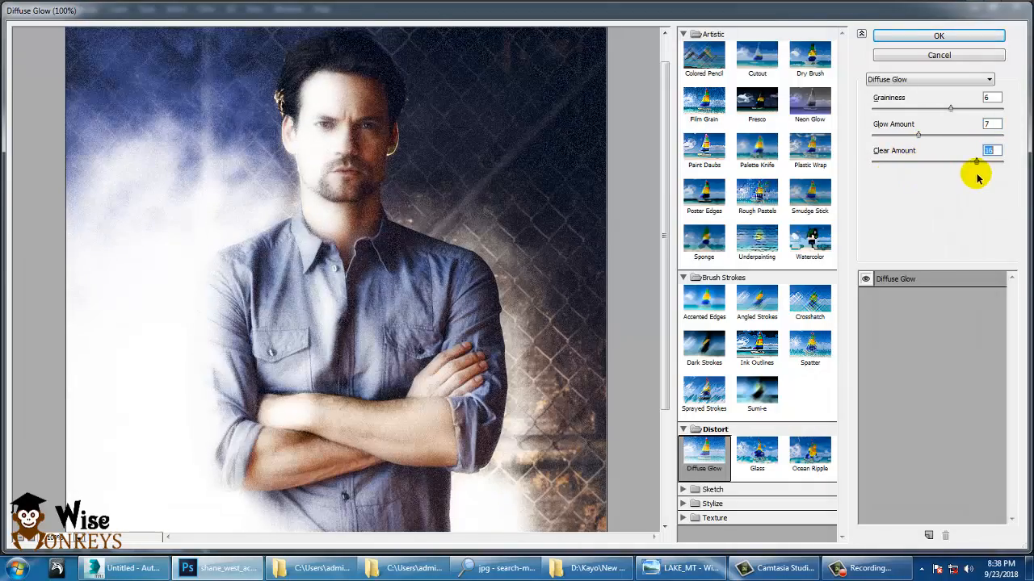
Preview the Glass filter with distortion 10, trying the Blocks, Canvas, Frosted and Tiny Lens textures.
click(759, 451)
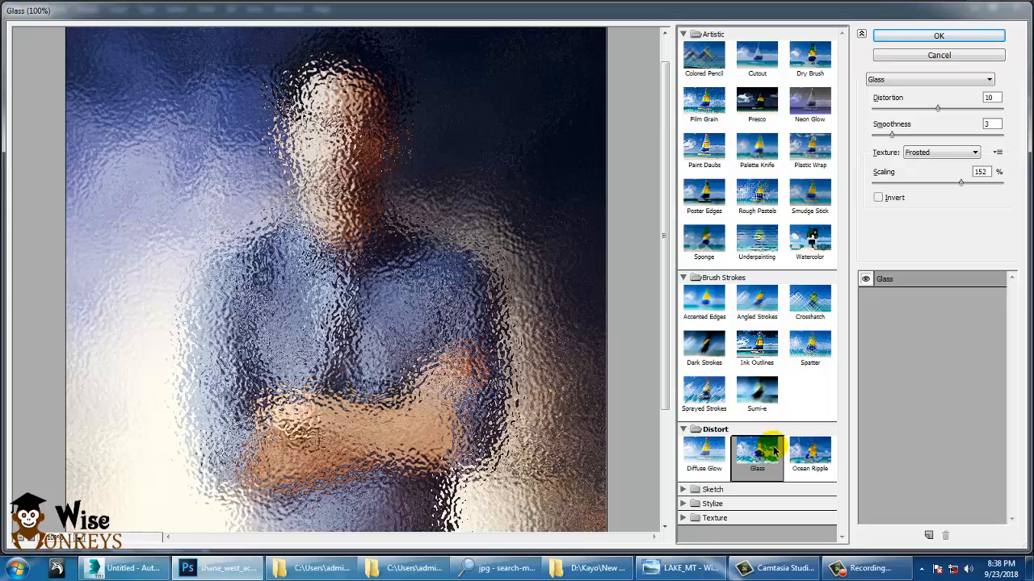
mouse_move(935, 108)
mouse_down()
mouse_move(988, 103)
mouse_move(918, 110)
mouse_move(937, 108)
mouse_up()
click(942, 152)
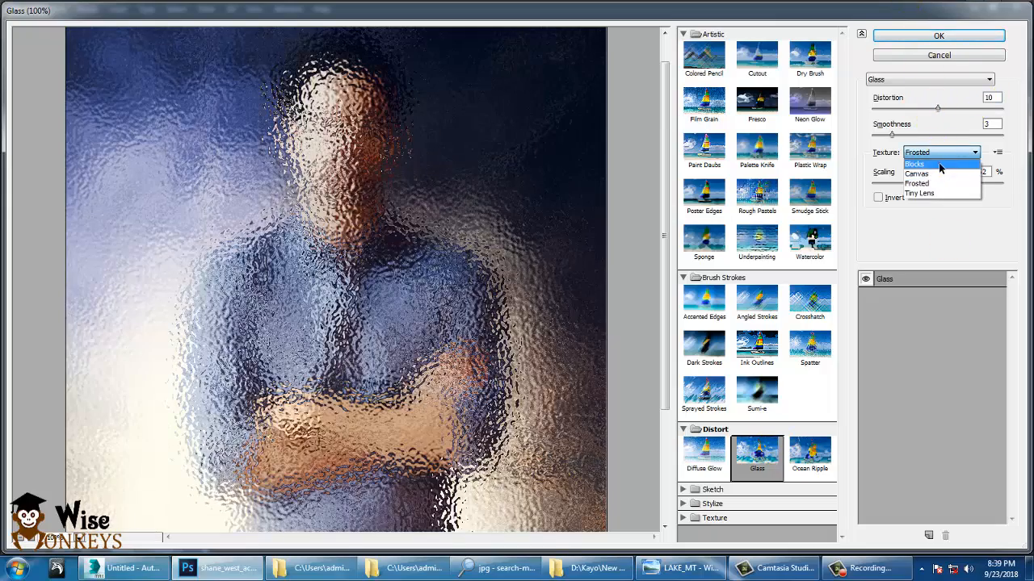
click(938, 164)
click(947, 154)
click(936, 173)
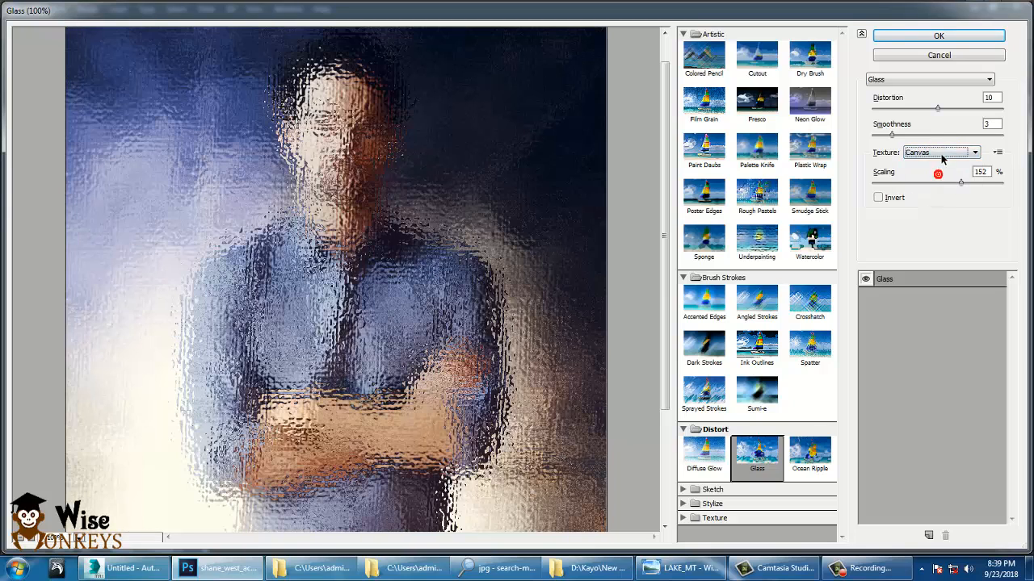
click(939, 152)
click(935, 183)
click(941, 152)
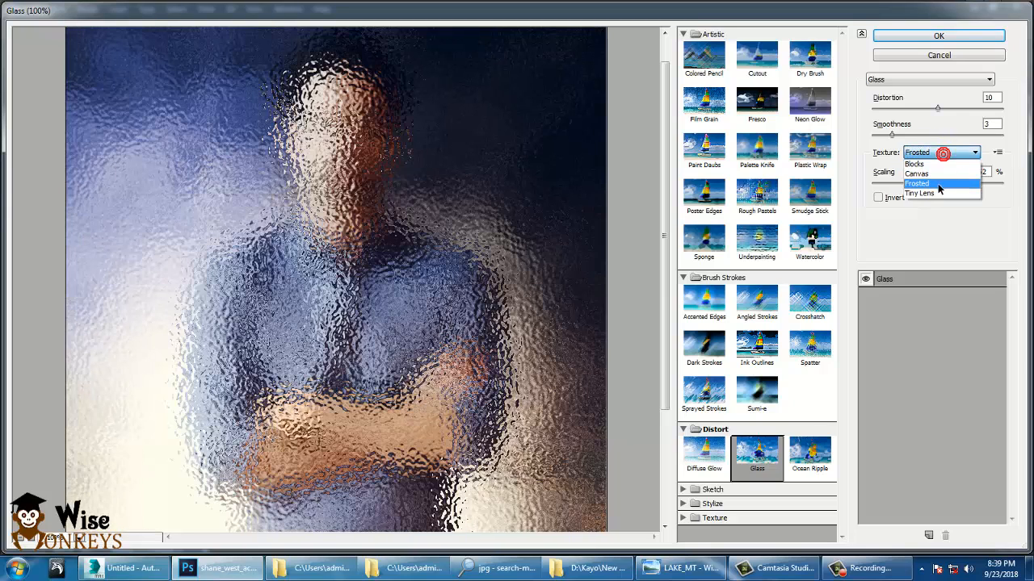
click(939, 193)
Set the Glass filter's texture to Canvas with 148% scaling.
click(941, 152)
click(938, 173)
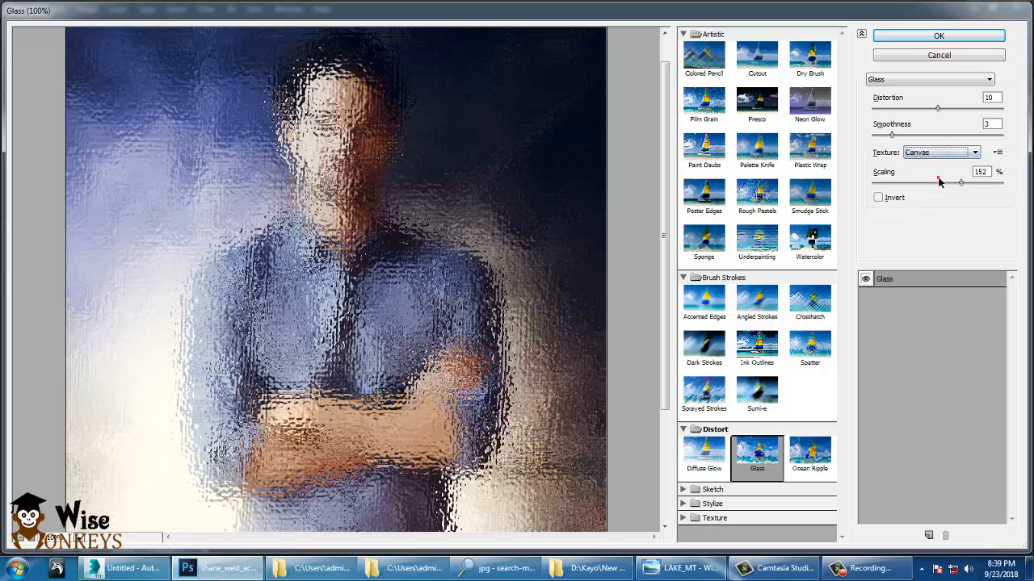
drag(962, 184, 984, 202)
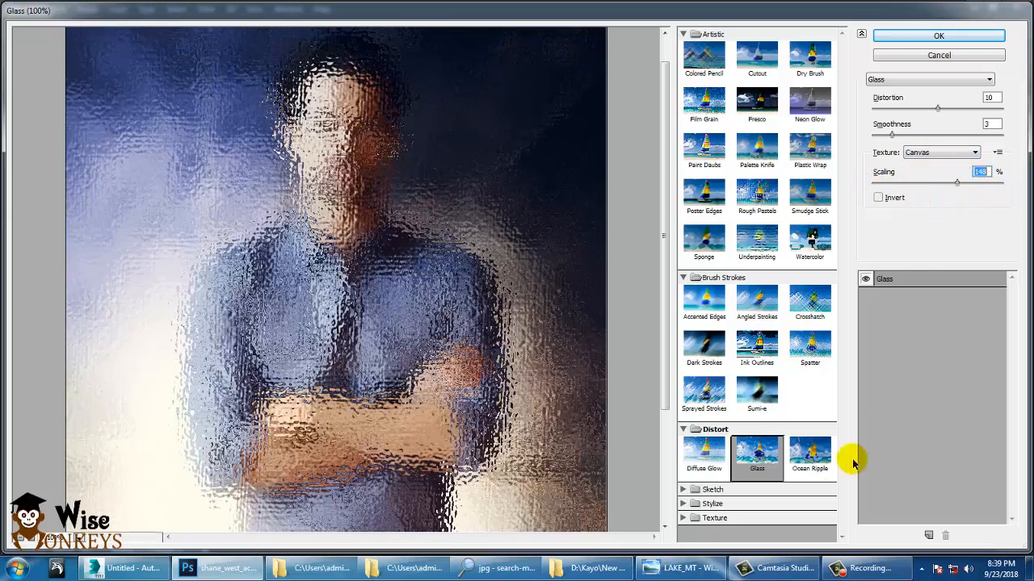
Preview the Ocean Ripple filter with ripple size 4 and ripple magnitude 9.
click(814, 459)
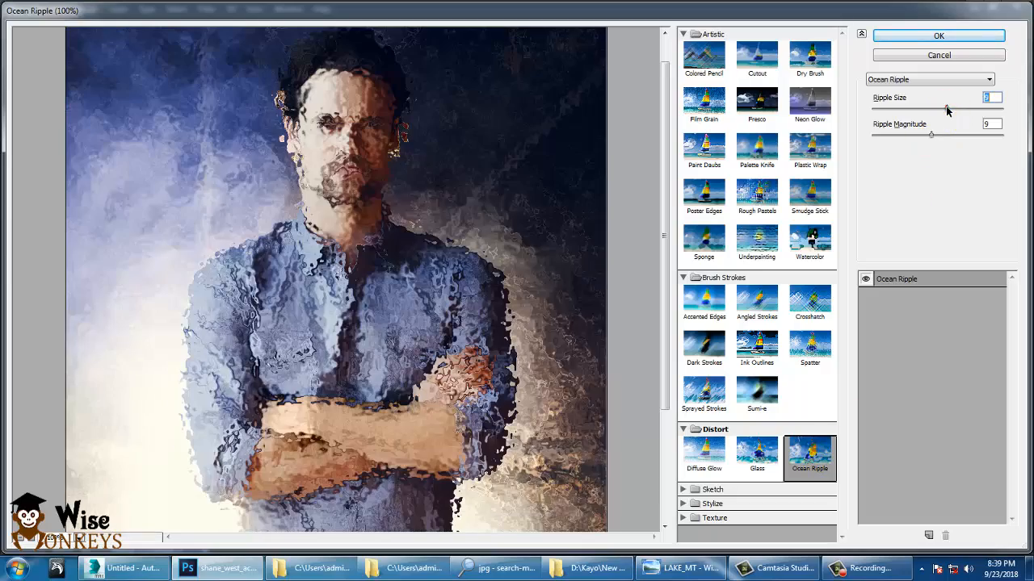
drag(948, 107, 898, 120)
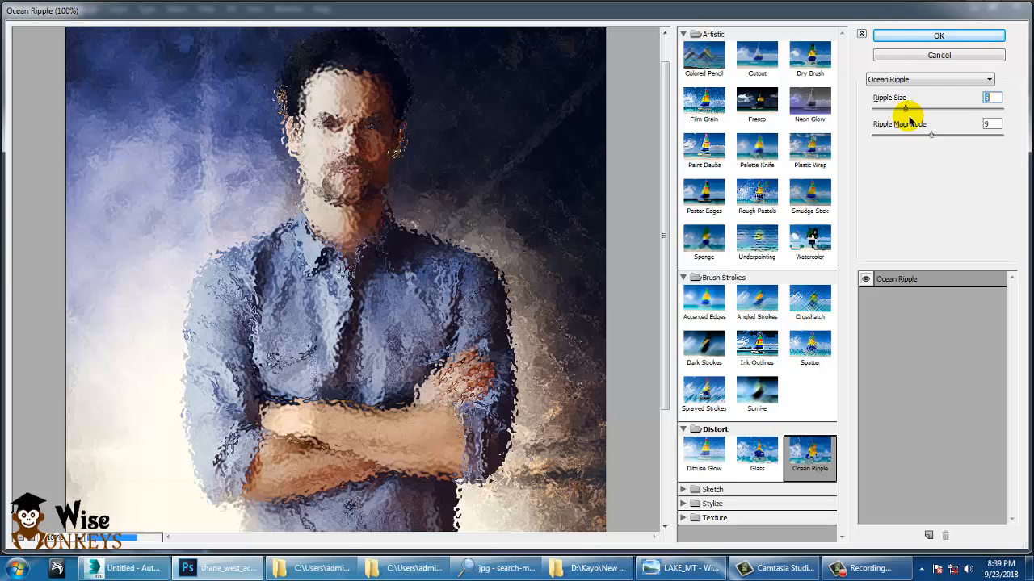
mouse_move(910, 120)
mouse_down()
mouse_move(958, 109)
mouse_move(898, 109)
mouse_up()
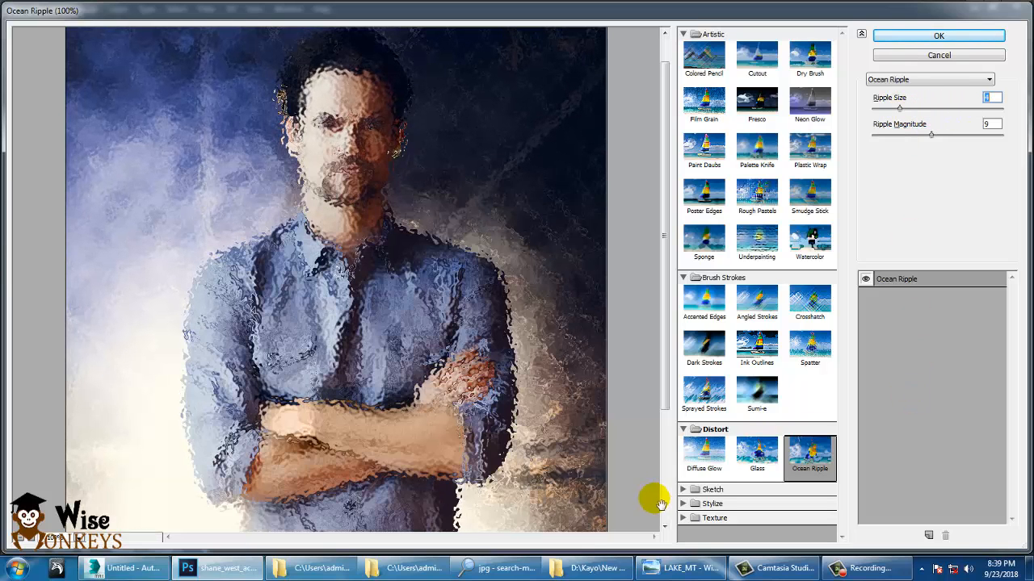
Expand the Sketch category and preview the Bas Relief filter, adjusting its detail.
click(682, 490)
scroll(726, 473, down, 2)
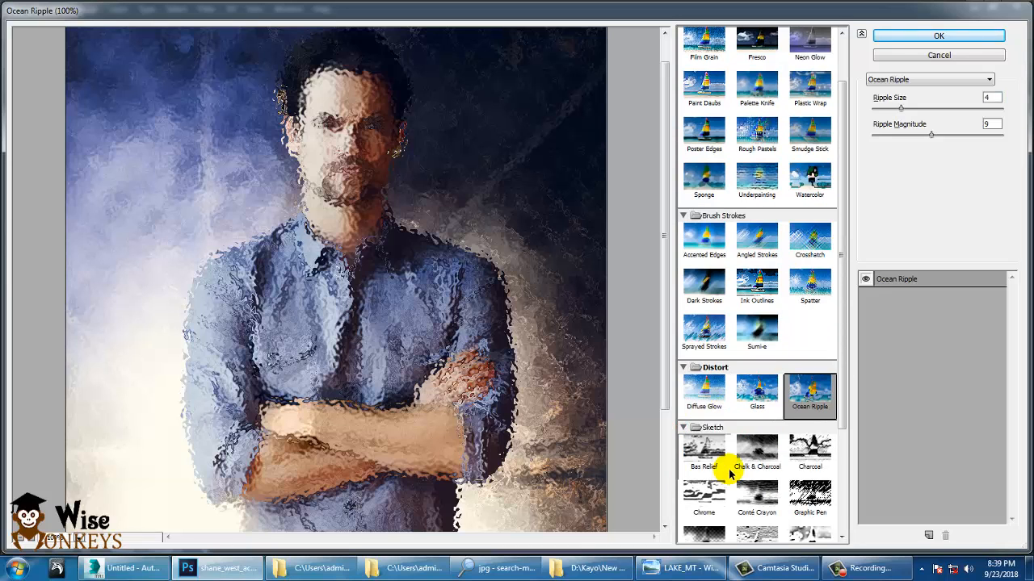
scroll(729, 473, down, 3)
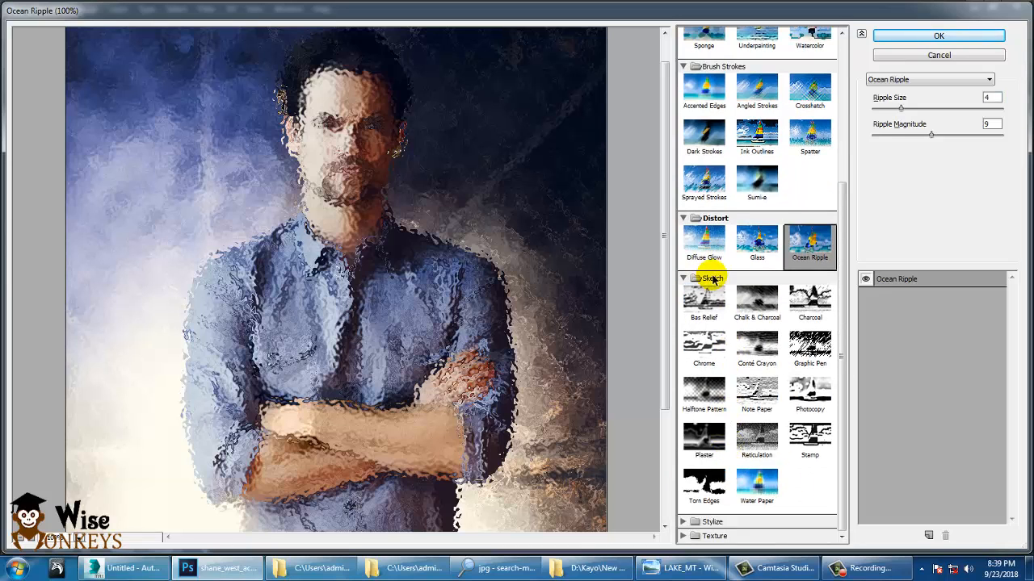
click(701, 311)
mouse_move(964, 110)
mouse_down()
mouse_move(916, 105)
mouse_move(965, 107)
mouse_up()
Preview the Chalk & Charcoal filter with charcoal area 8 and chalk area 6, and adjust its stroke pressure.
click(759, 323)
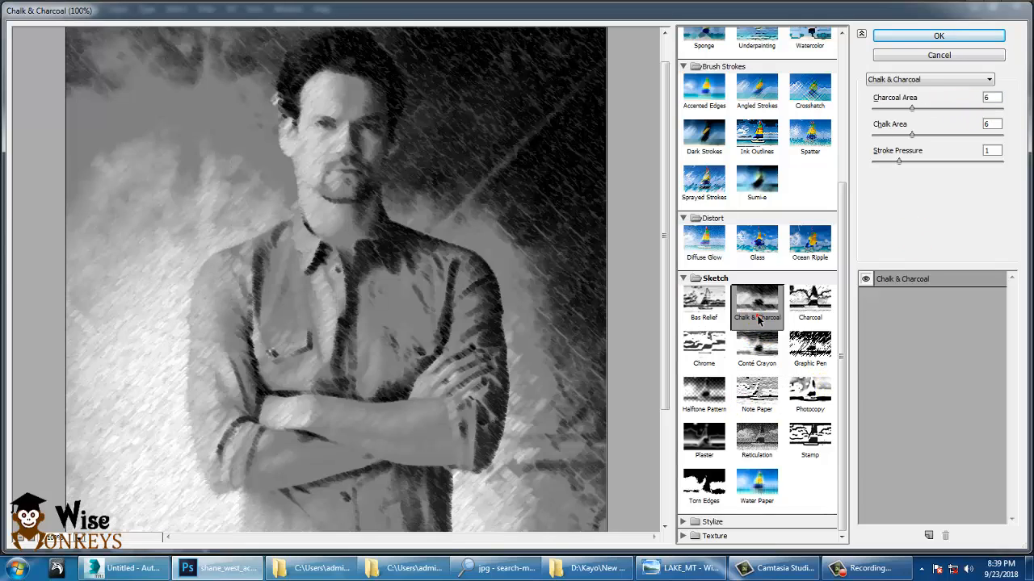
mouse_move(913, 112)
mouse_down()
mouse_move(990, 104)
mouse_move(923, 100)
mouse_up()
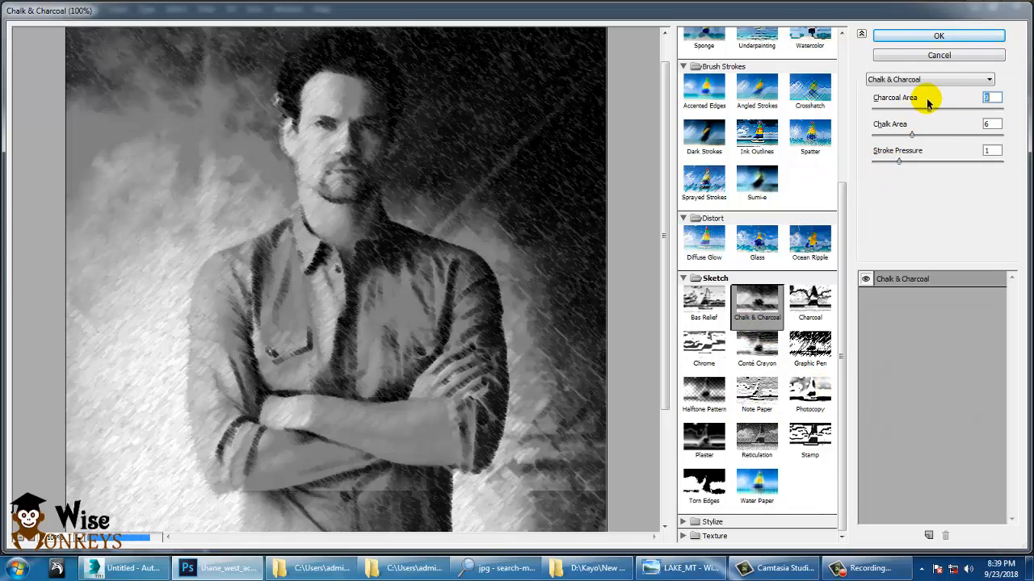
mouse_move(912, 134)
mouse_down()
mouse_move(949, 138)
mouse_move(915, 138)
mouse_move(942, 153)
mouse_move(905, 169)
mouse_up()
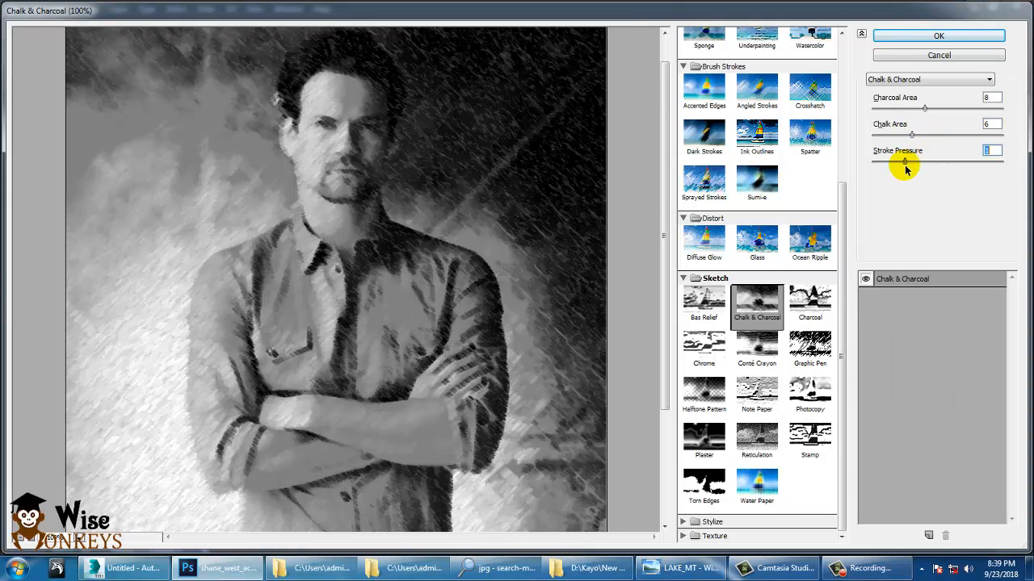
Preview Charcoal with charcoal thickness 2, detail 3 and the lowest light/dark balance, and Chrome with a raised detail.
click(812, 291)
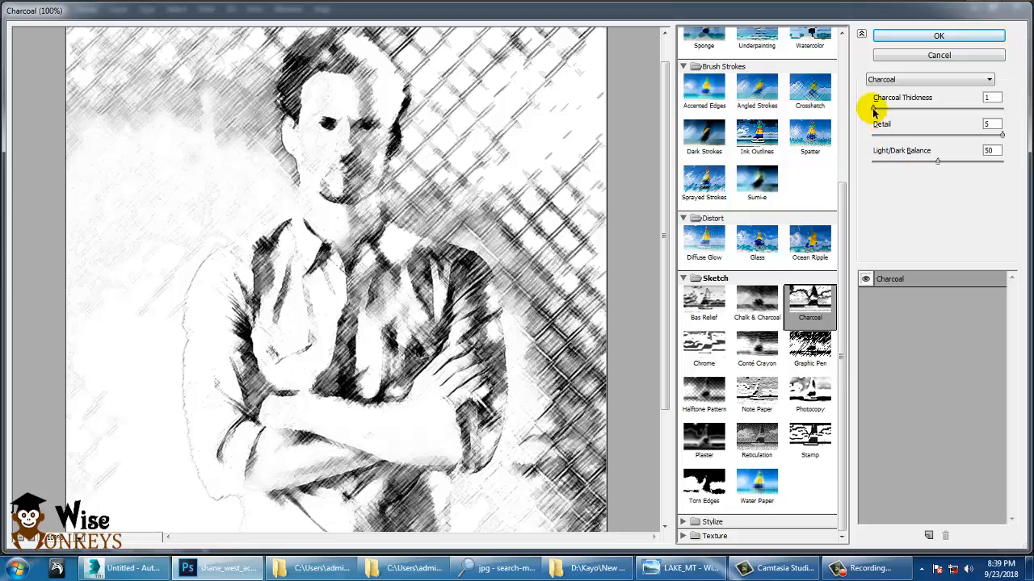
drag(874, 112, 913, 98)
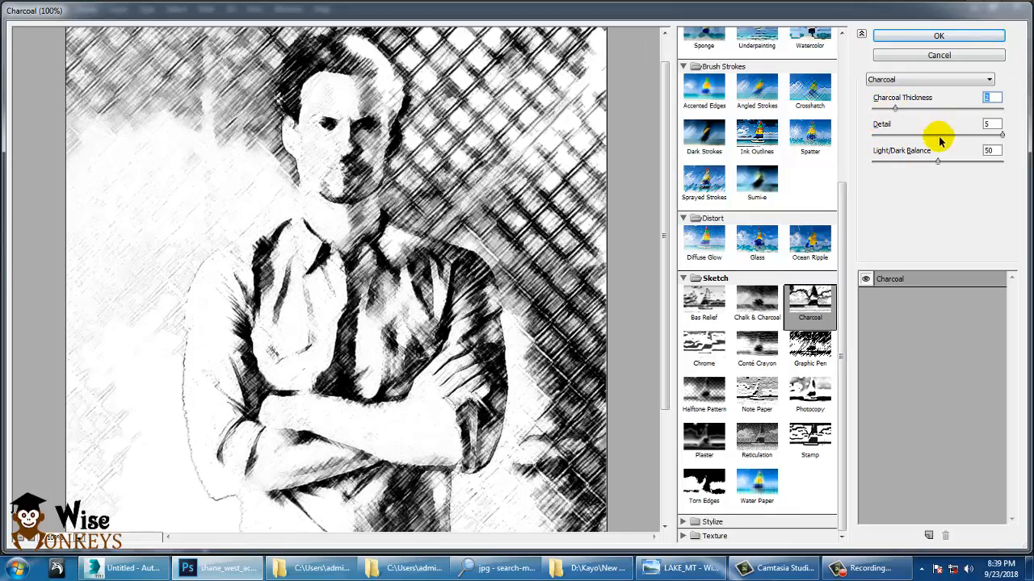
drag(999, 134, 953, 134)
click(939, 164)
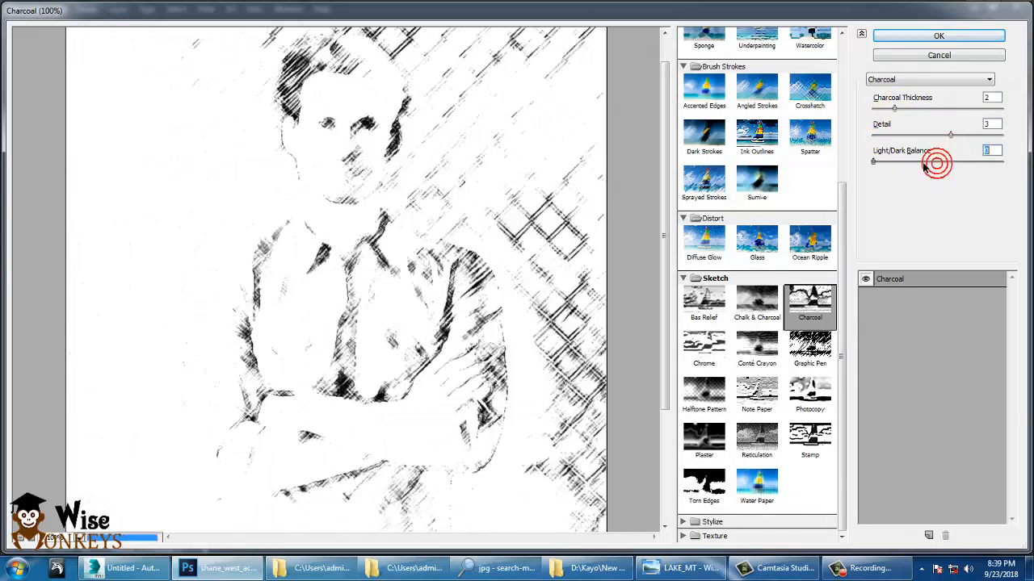
click(694, 356)
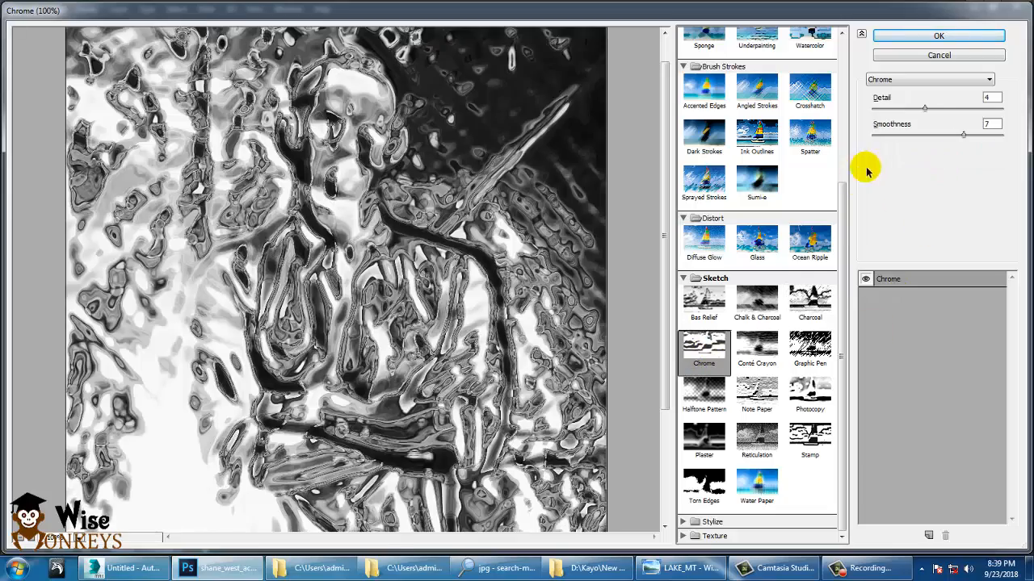
mouse_move(926, 110)
mouse_down()
mouse_move(938, 107)
mouse_move(936, 139)
mouse_move(991, 97)
mouse_move(946, 113)
mouse_up()
Preview Conté Crayon with foreground level 9 and background level 7, trying the Burlap and Sandstone textures and adjusting the relief.
click(758, 347)
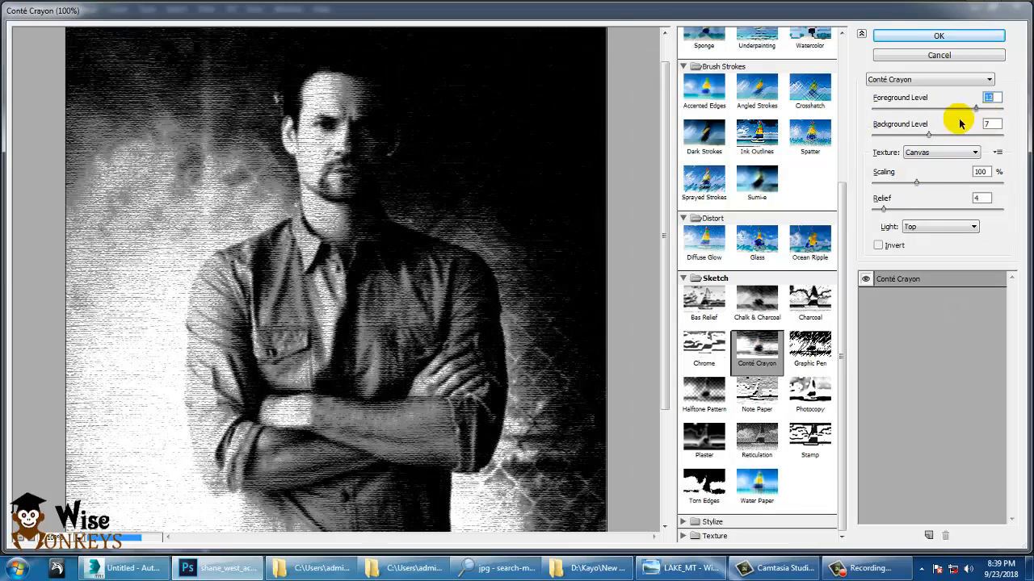
click(918, 153)
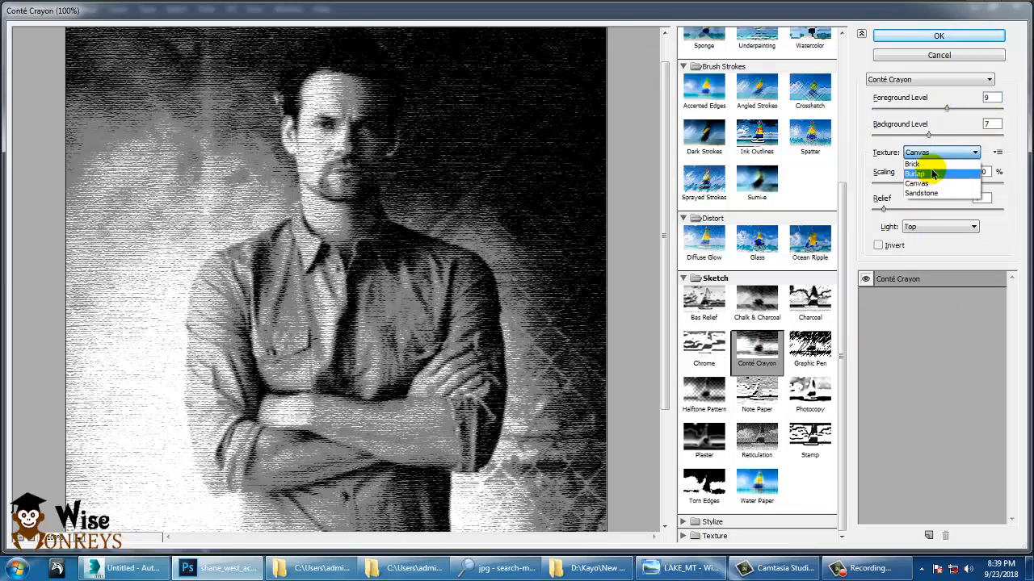
click(928, 164)
click(939, 151)
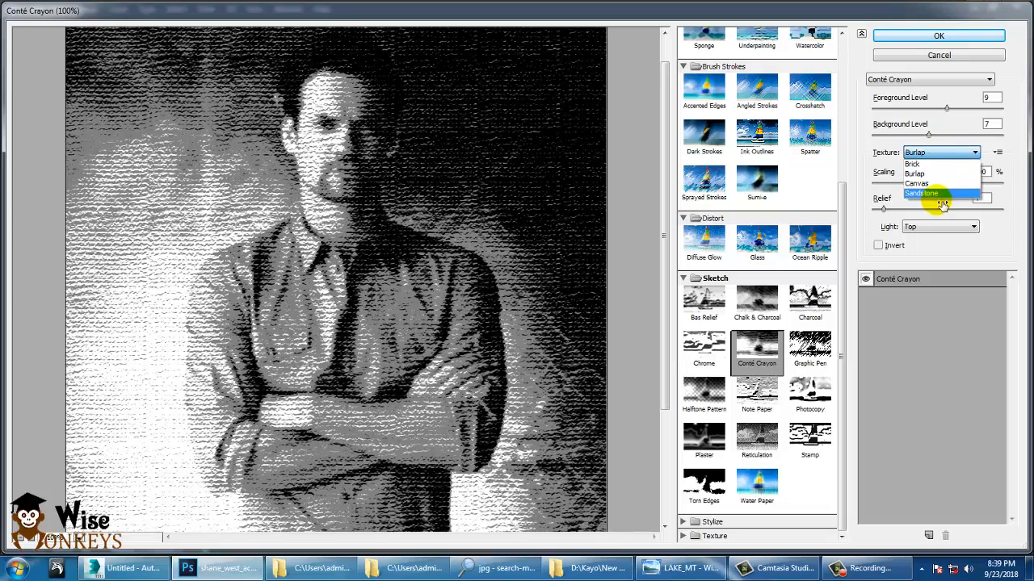
click(942, 194)
mouse_move(893, 210)
mouse_down()
mouse_move(932, 211)
mouse_move(894, 210)
mouse_up()
Preview Graphic Pen with stroke length 15 and light/dark balance 43, and move the gallery window aside to uncover the foreground and background colours.
click(815, 353)
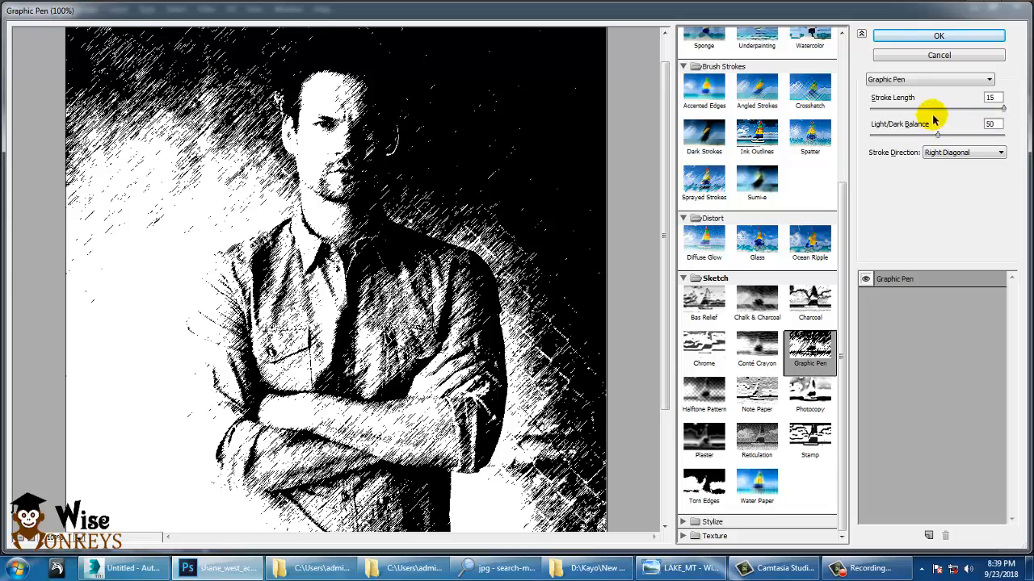
mouse_move(929, 108)
mouse_down()
mouse_move(859, 108)
mouse_move(1006, 113)
mouse_up()
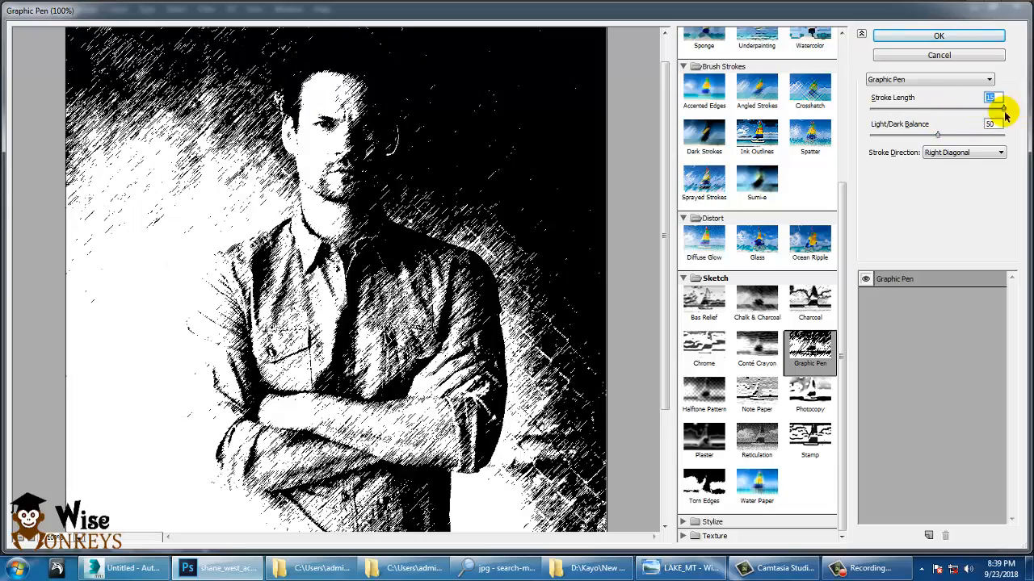
drag(942, 137, 929, 146)
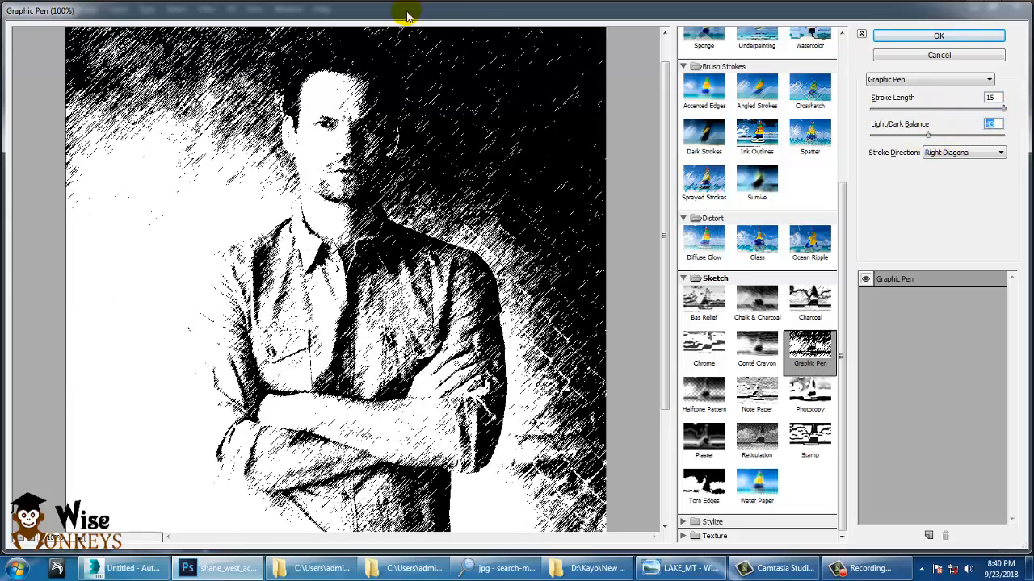
drag(406, 14, 534, 15)
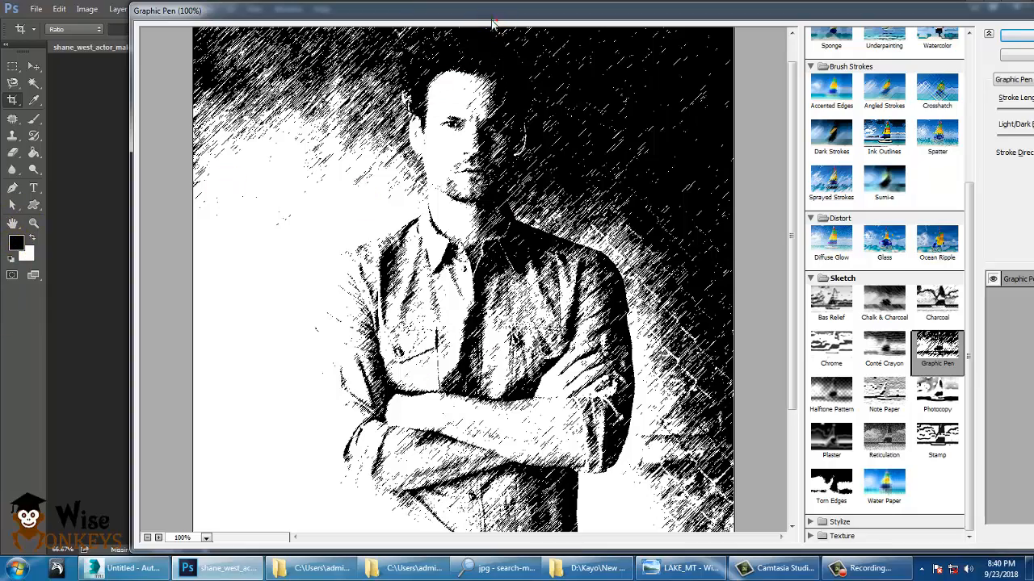
Move the gallery window back to uncover its settings, and preview Halftone Pattern with adjusted size and contrast.
drag(492, 24, 399, 22)
click(737, 393)
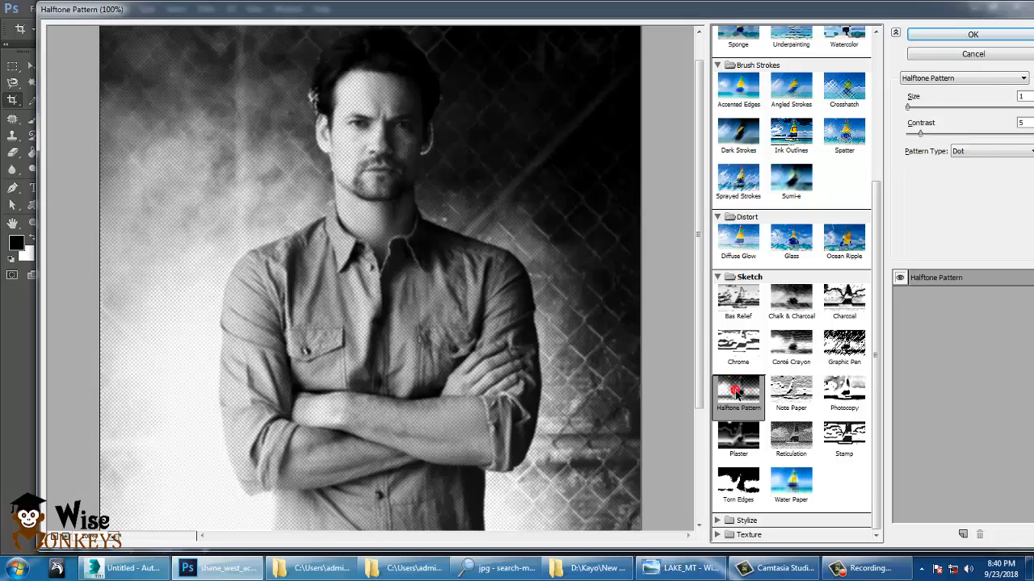
drag(910, 107, 998, 136)
Preview Note Paper with image balance 19, graininess 2 and relief 15, bringing the whole gallery window into view.
click(791, 395)
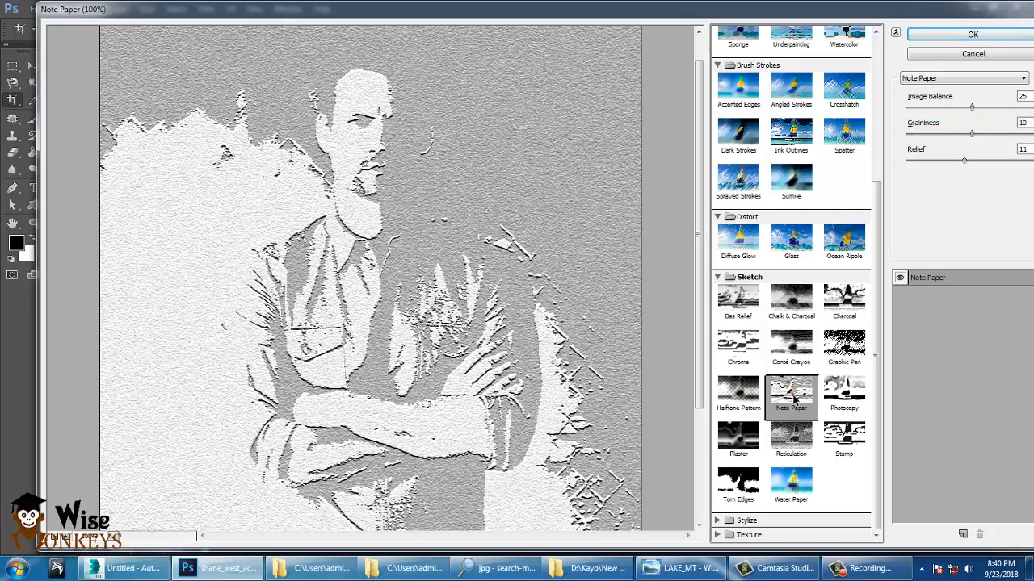
drag(703, 11, 666, 26)
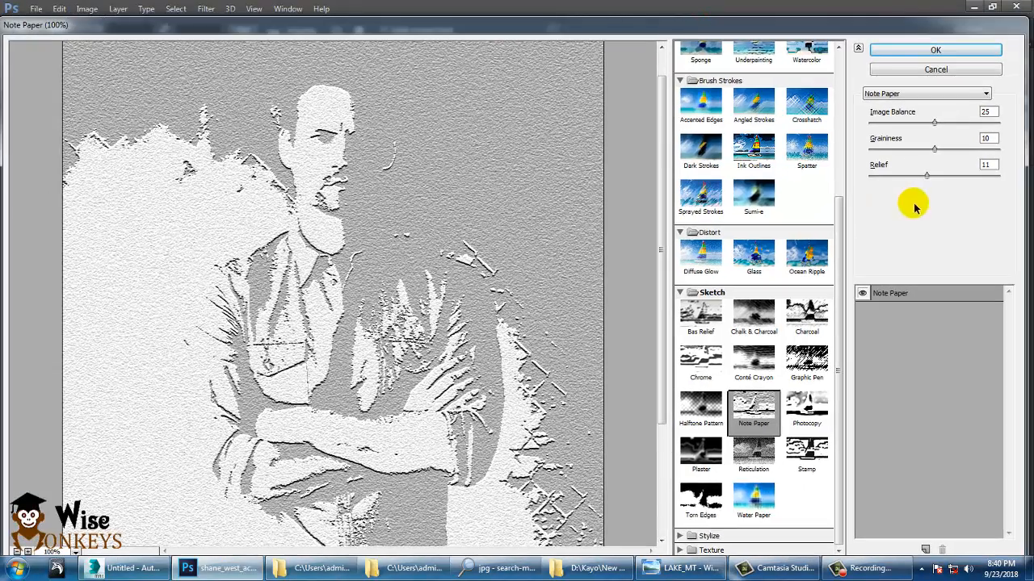
drag(935, 123, 886, 148)
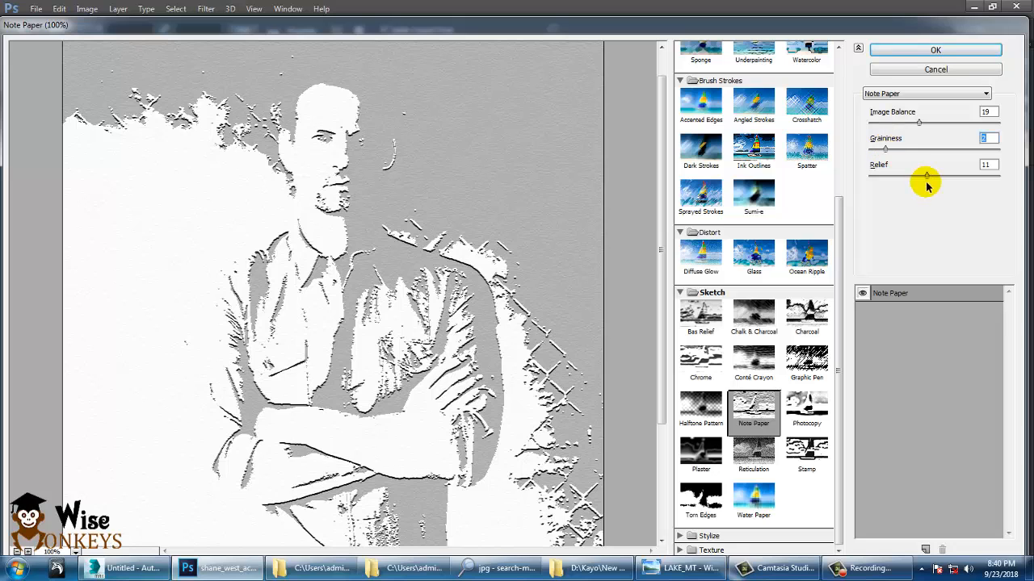
mouse_move(923, 181)
mouse_down()
mouse_move(883, 177)
mouse_move(948, 185)
mouse_up()
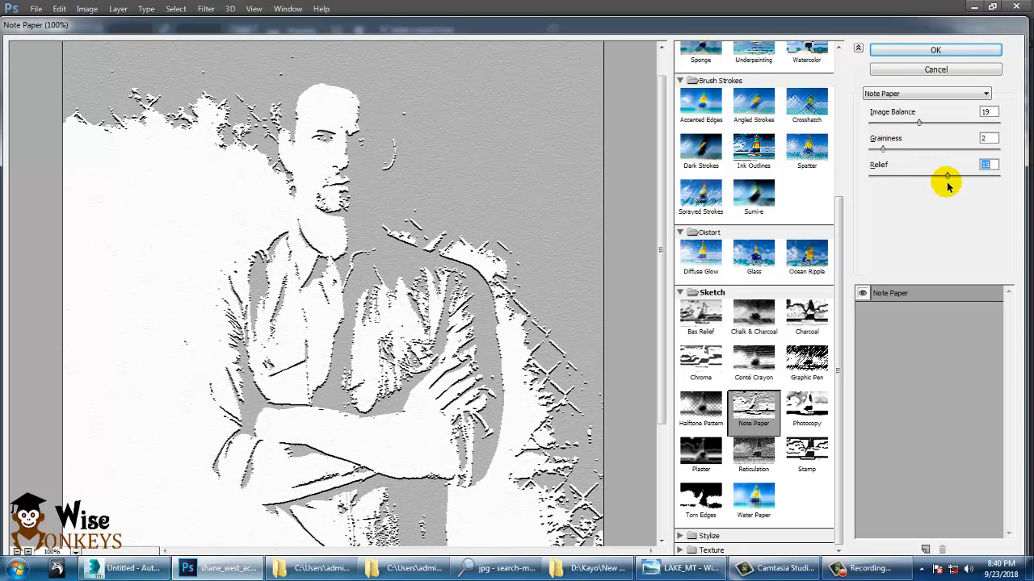
Preview the Photocopy filter with detail 3 and darkness 6.
click(820, 408)
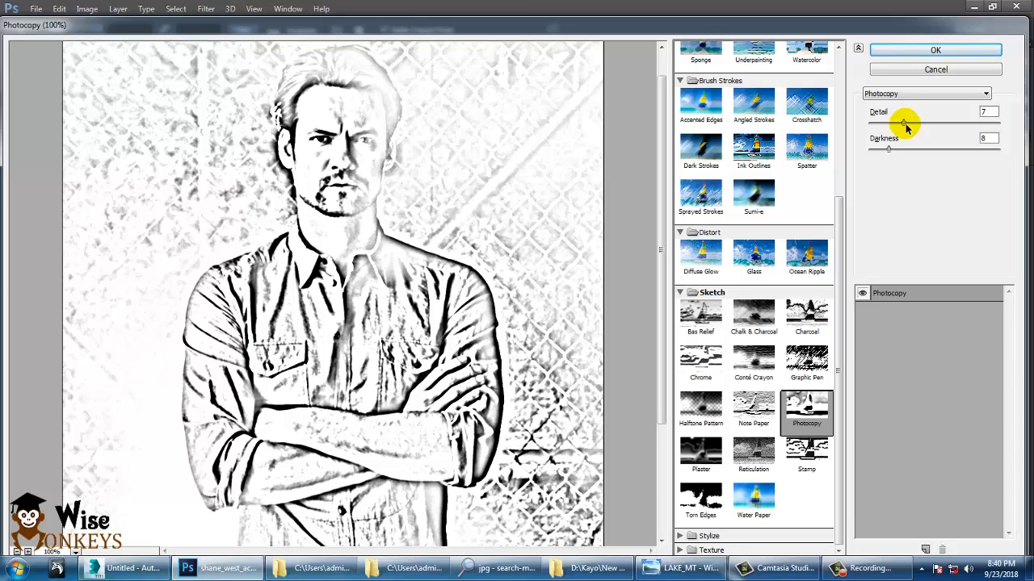
drag(905, 123, 883, 139)
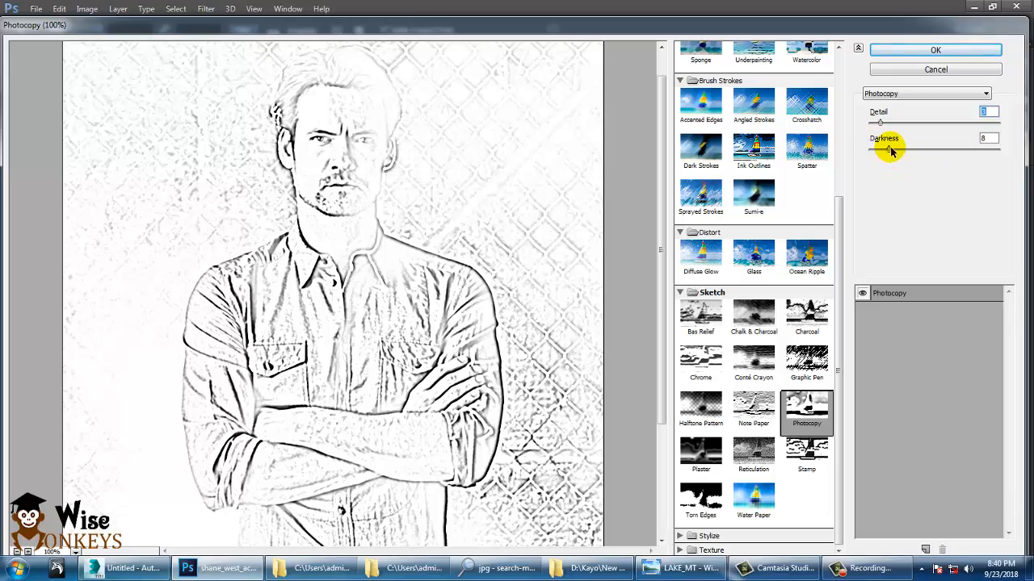
click(890, 149)
mouse_move(891, 151)
mouse_down()
mouse_move(987, 155)
mouse_move(905, 154)
mouse_move(990, 143)
mouse_move(870, 170)
mouse_move(879, 167)
mouse_up()
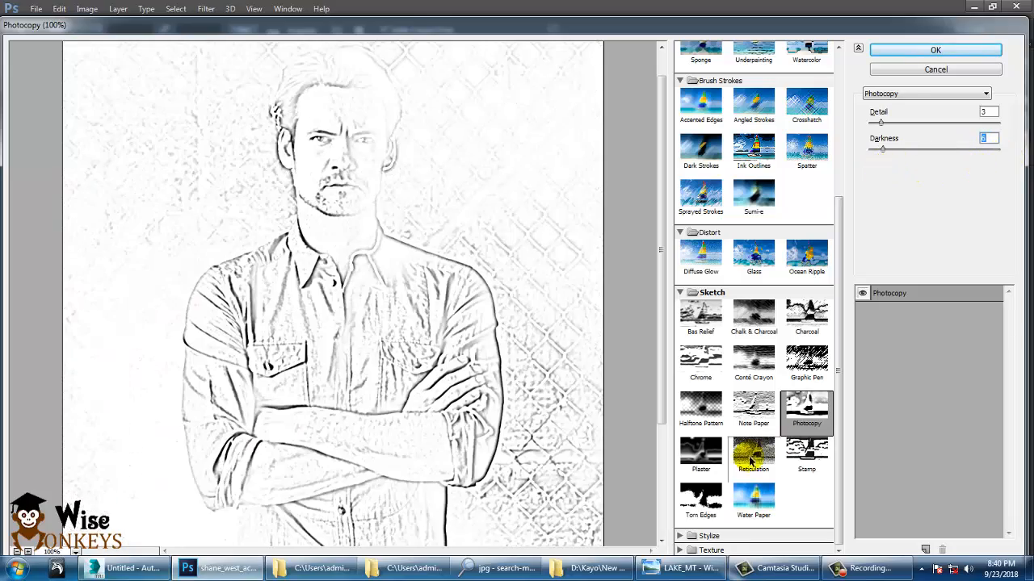
Preview Plaster with image balance 15 and smoothness 6, trying the light from Bottom Left and from Top Right.
click(702, 449)
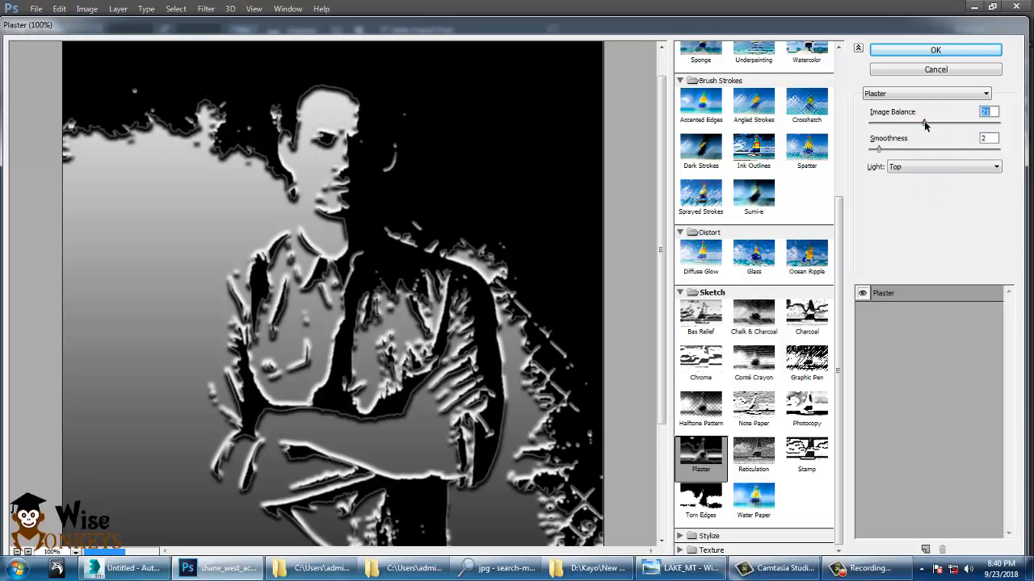
drag(921, 122, 908, 121)
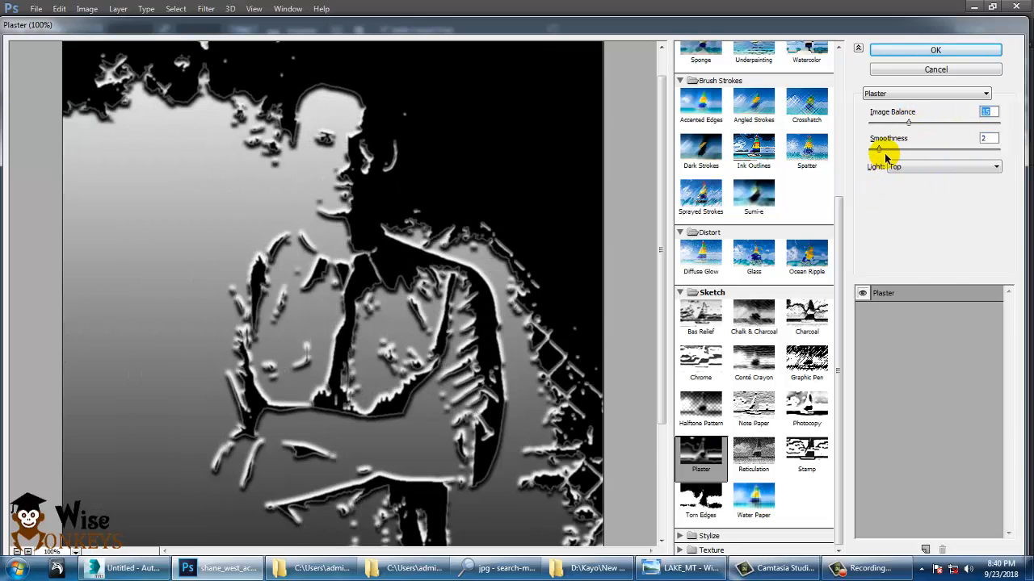
click(916, 150)
click(921, 167)
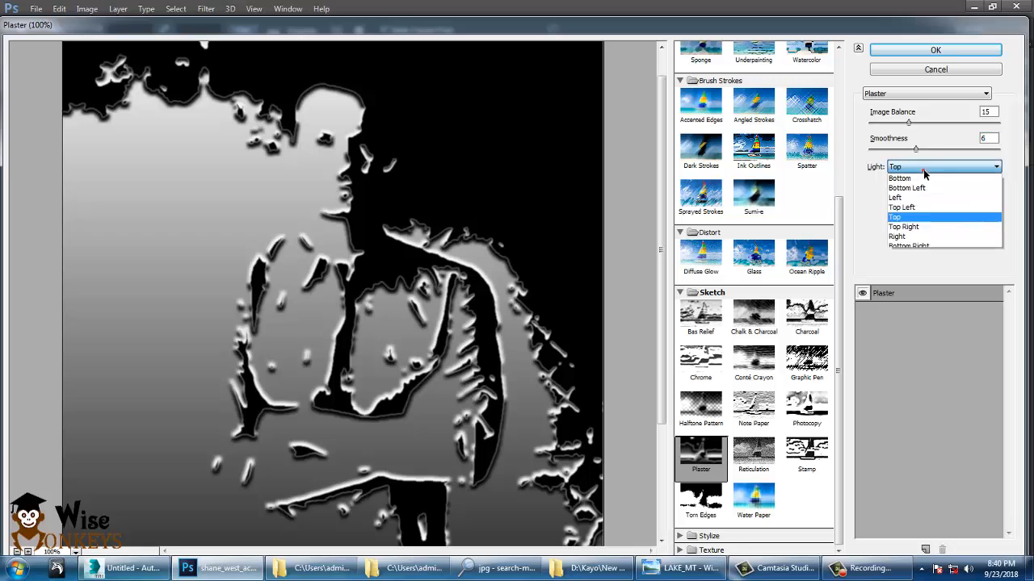
click(926, 189)
click(923, 166)
click(928, 226)
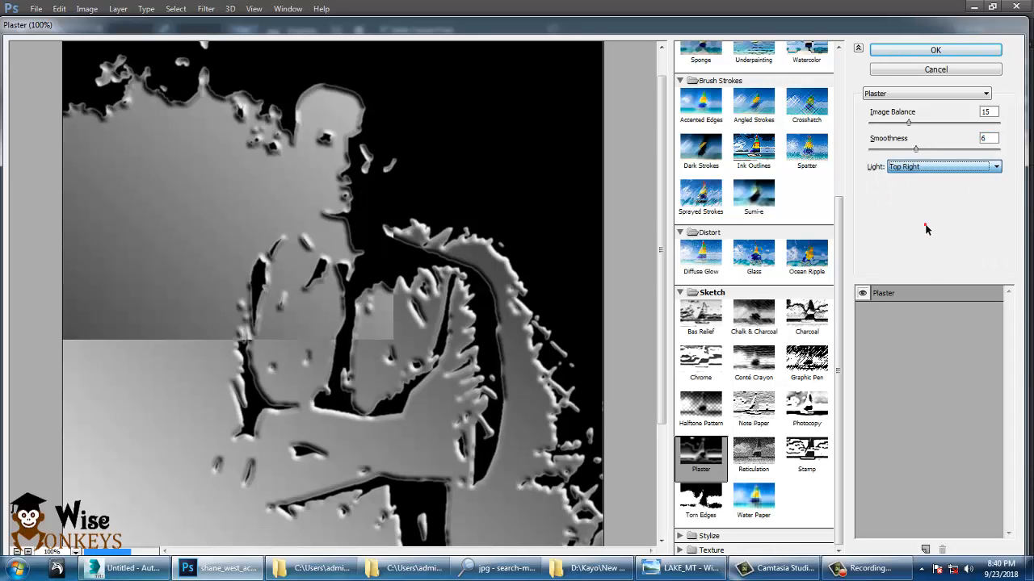
Preview Reticulation with density 24, foreground level 39 and background level 16, and Stamp with light/dark balance 12 and smoothness 8.
click(754, 454)
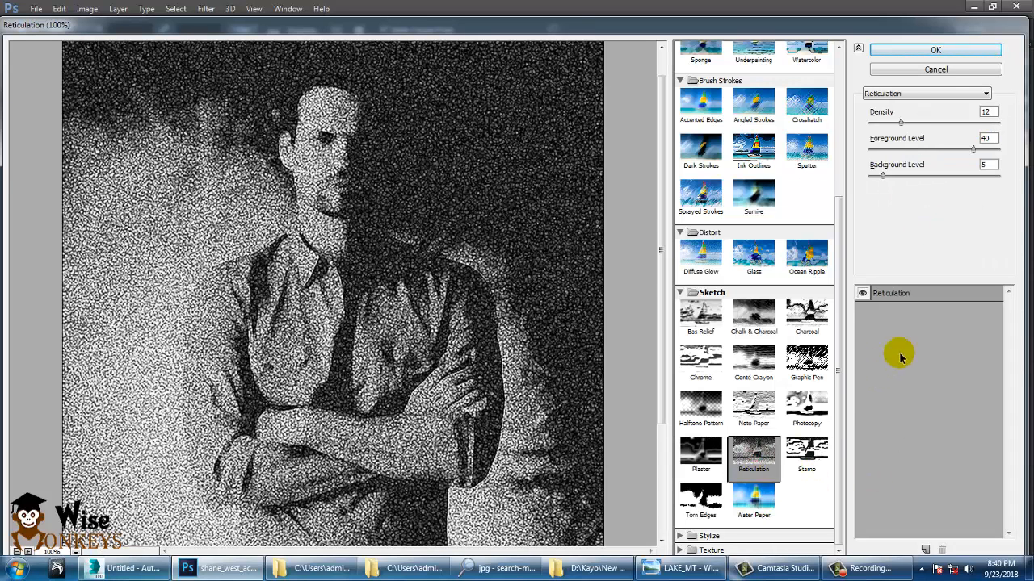
drag(902, 121, 970, 155)
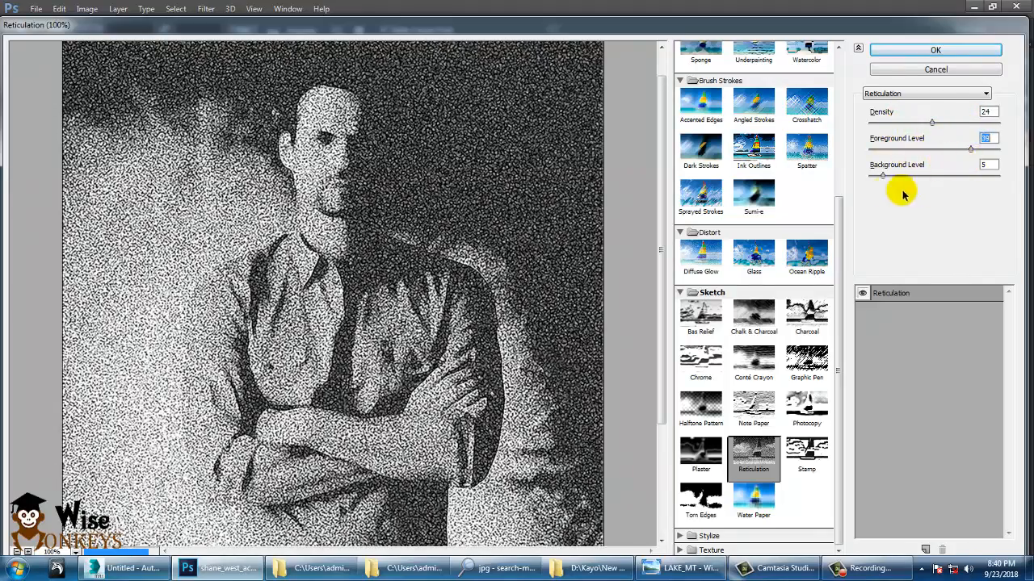
drag(882, 175, 911, 176)
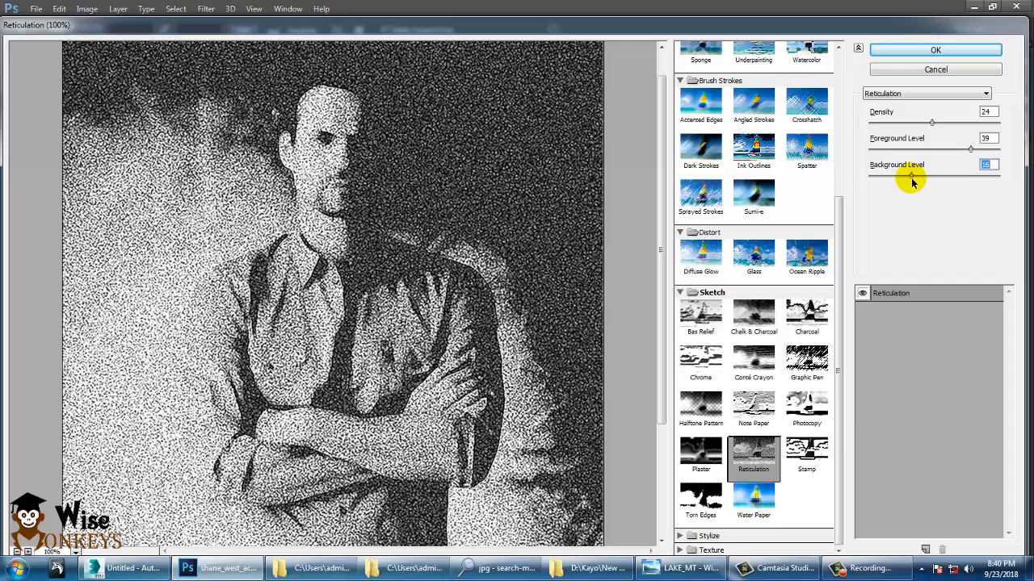
click(820, 460)
drag(914, 123, 919, 153)
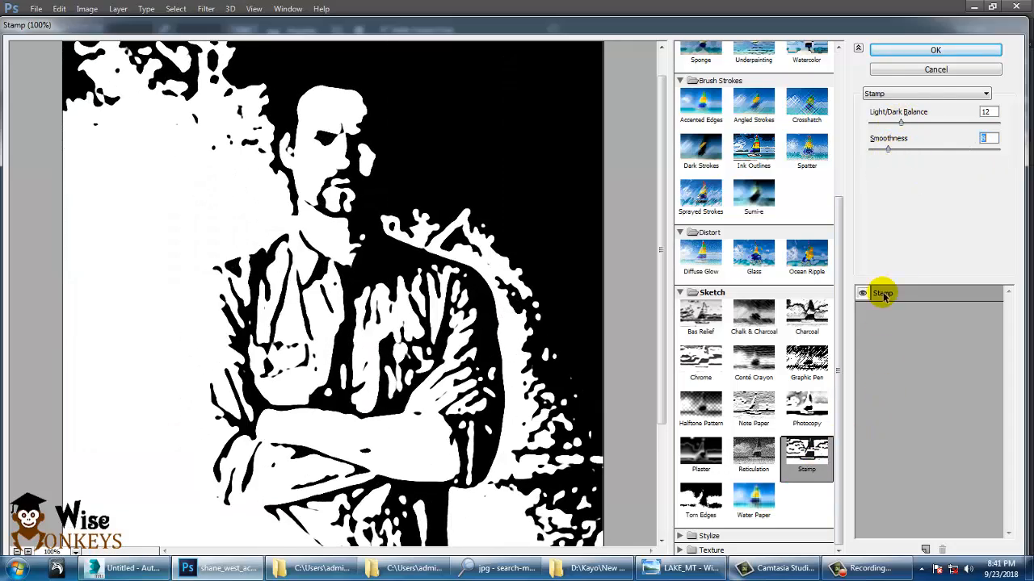
Preview the Torn Edges filter with image balance 14, smoothness 8 and contrast 14.
click(717, 489)
drag(935, 122, 906, 125)
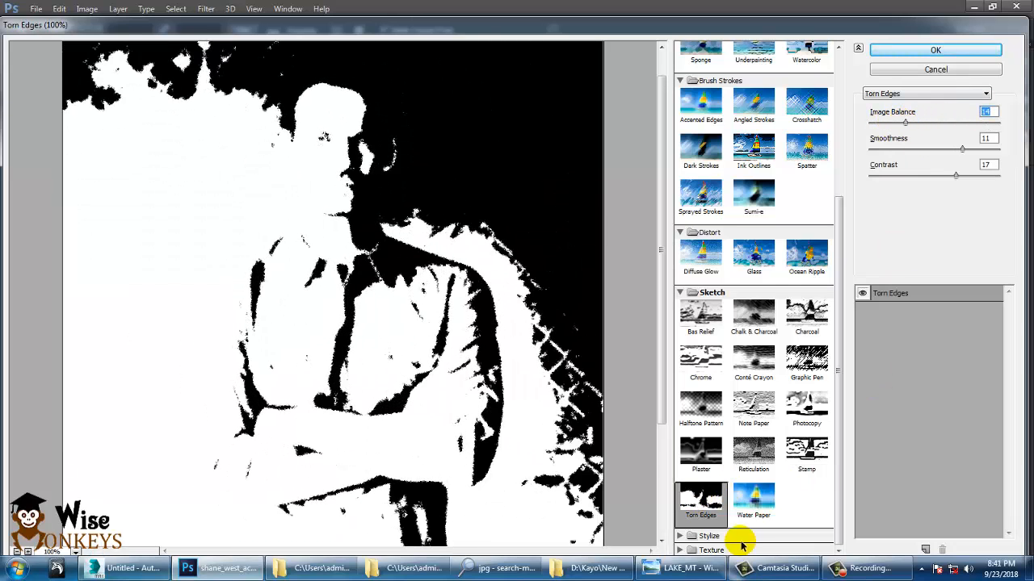
click(920, 150)
drag(923, 161, 937, 152)
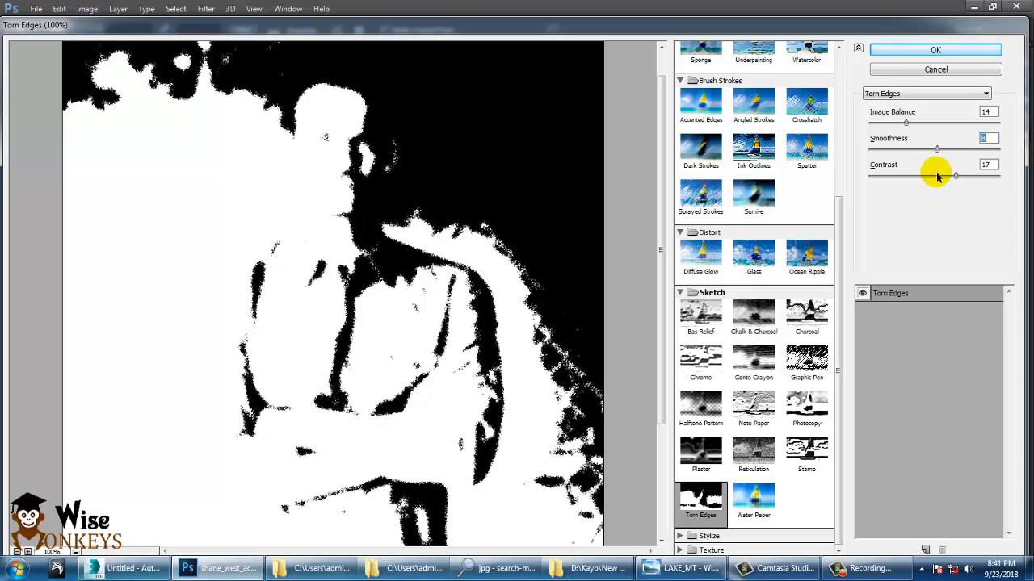
click(942, 176)
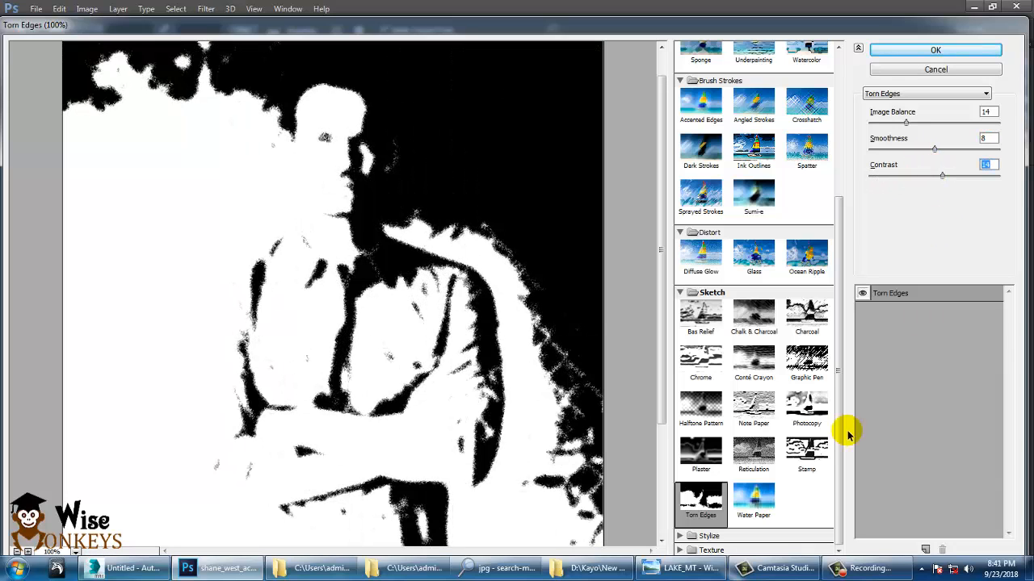
Preview Water Paper with fiber length 29 and brightness 89, and the Stylize filter Glowing Edges with edge width 6 and edge brightness 10.
click(751, 494)
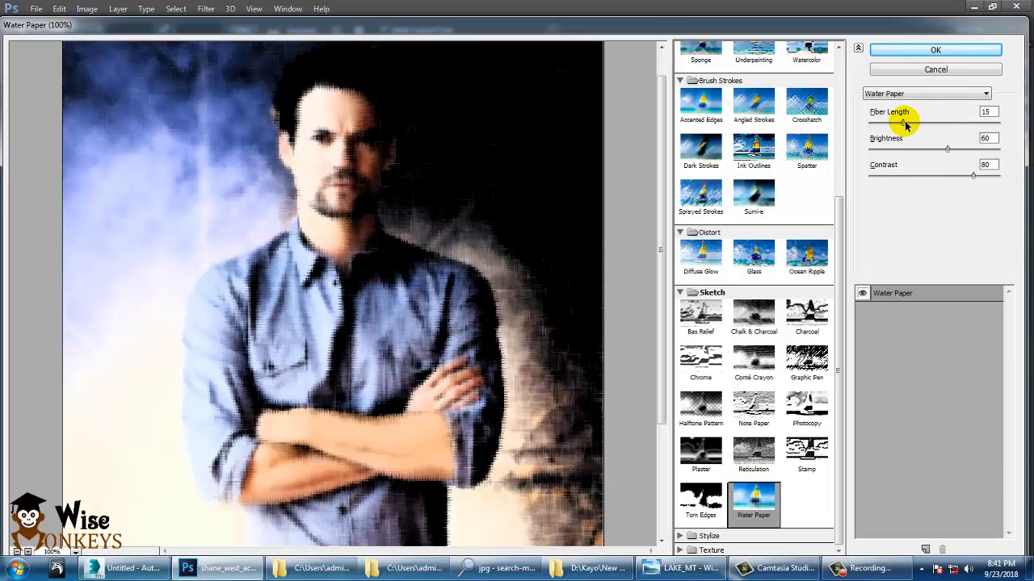
drag(903, 122, 984, 153)
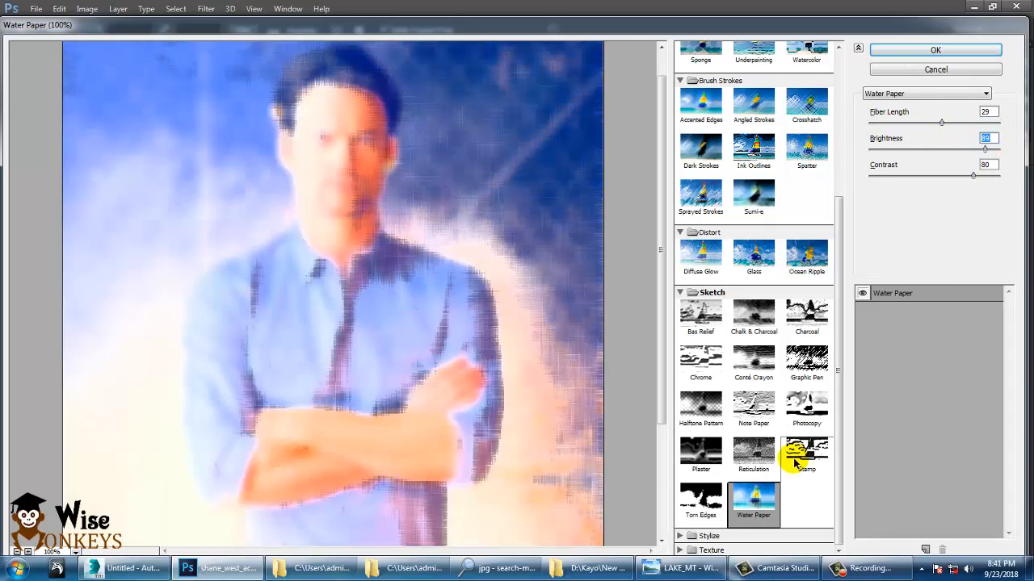
click(680, 536)
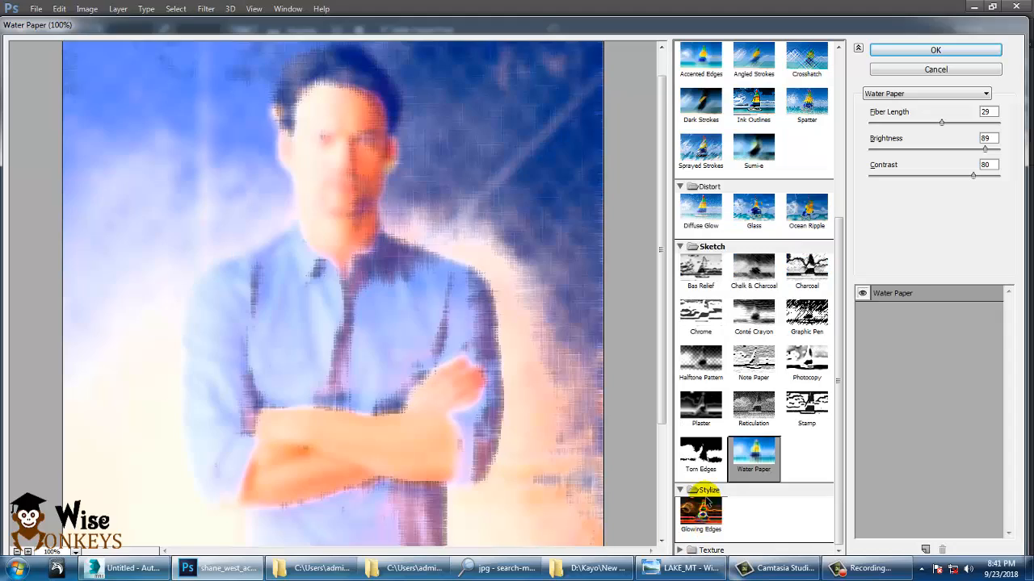
click(701, 513)
drag(881, 125, 902, 186)
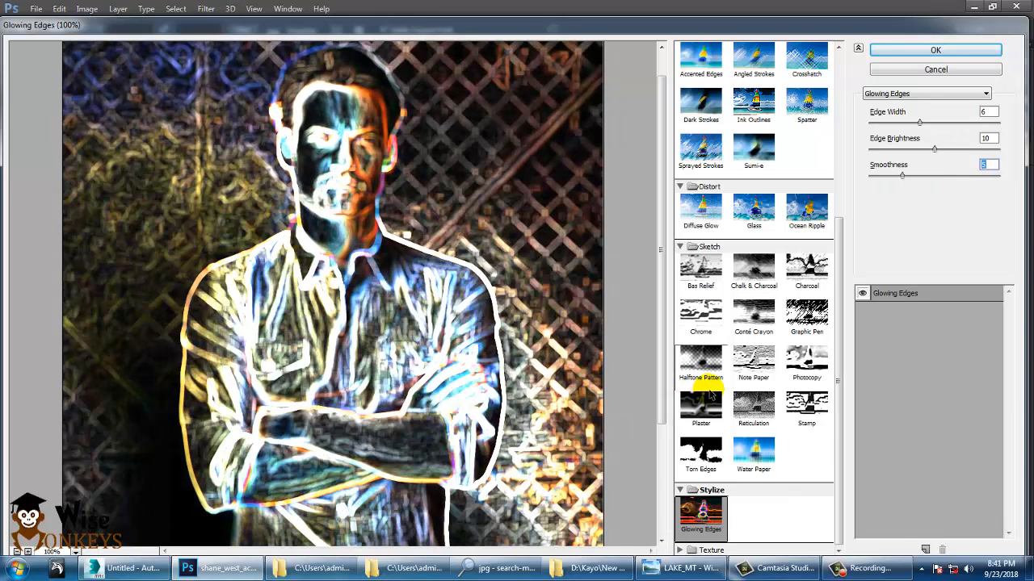
Preview the Texture filters Craquelure, with crack spacing 40 and crack depth 6, and Grain, with adjusted intensity and contrast.
click(681, 550)
click(700, 482)
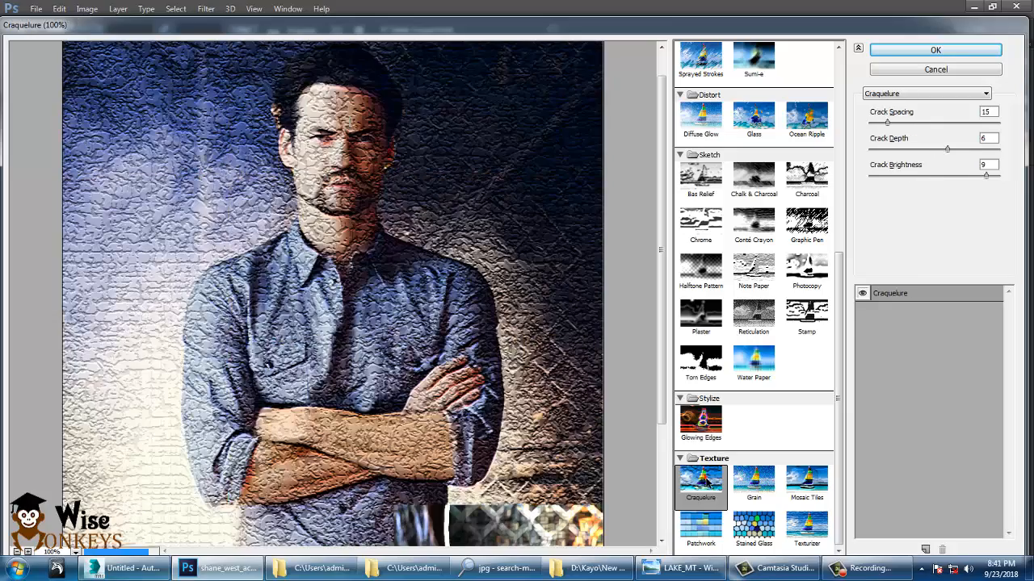
drag(887, 123, 952, 153)
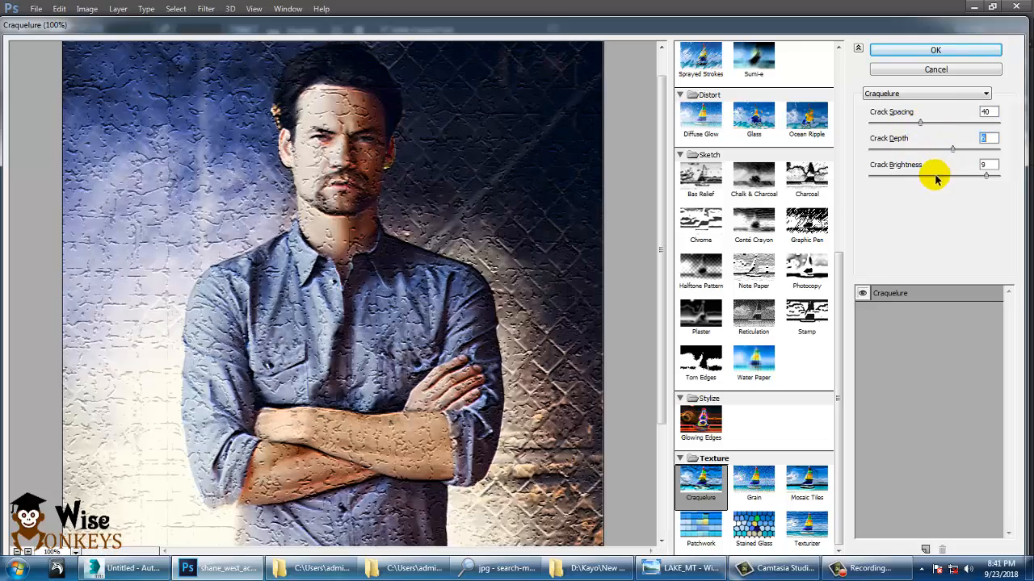
click(756, 483)
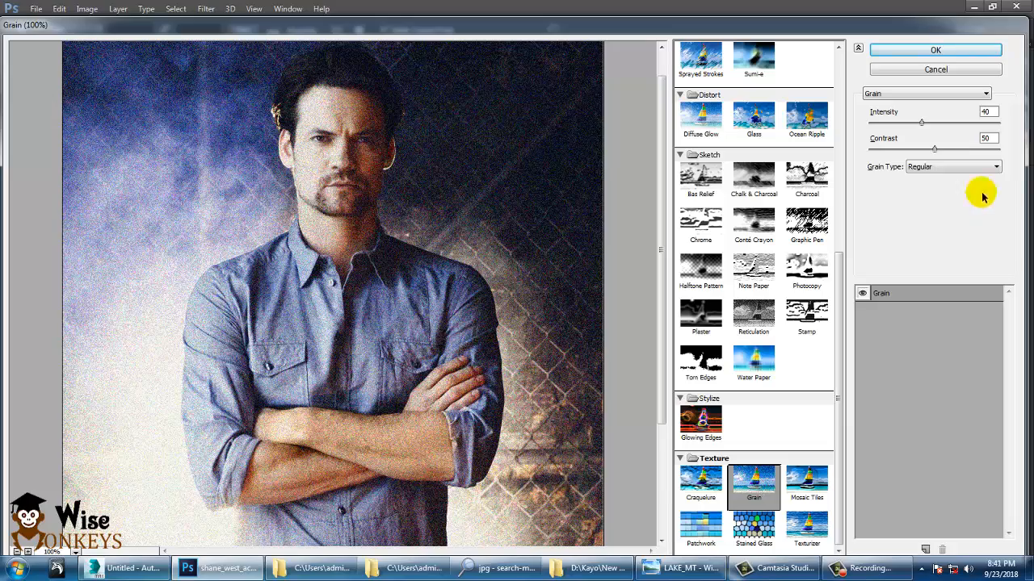
drag(927, 125, 925, 147)
Preview the Mosaic Tiles filter with tile size 50, grout width 7 and lighten grout 7.
click(804, 487)
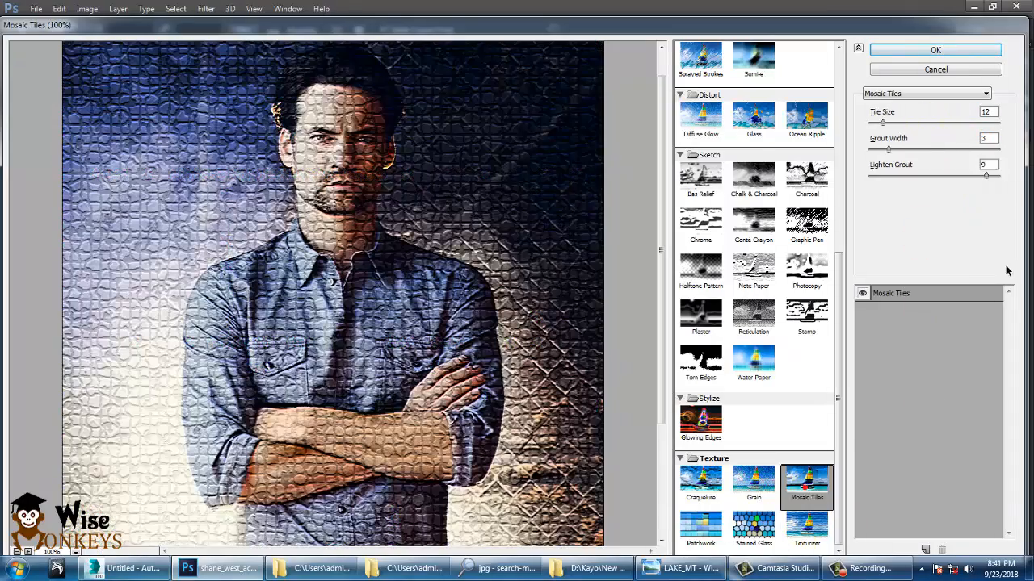
drag(887, 112, 930, 139)
click(927, 150)
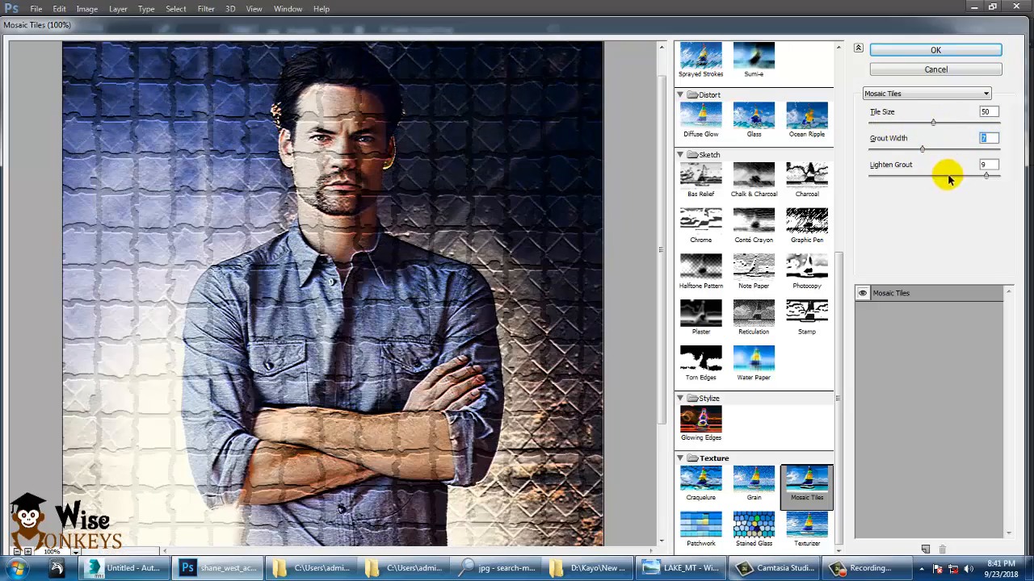
click(949, 179)
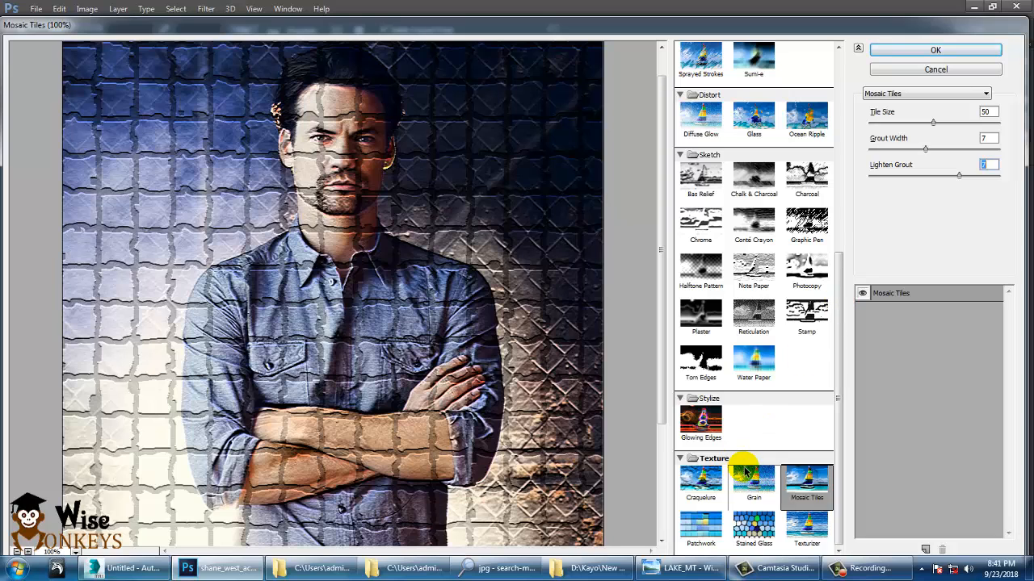
Preview Patchwork with square size 9 and relief 24, and Stained Glass with cell size 15, border thickness 5 and light intensity 2.
click(701, 525)
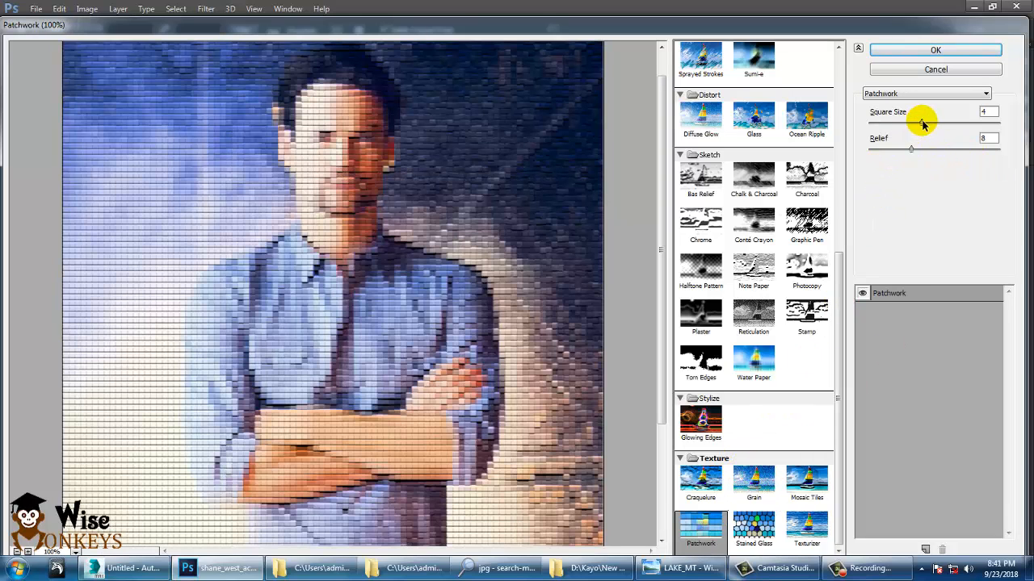
drag(922, 121, 985, 123)
drag(923, 145, 994, 154)
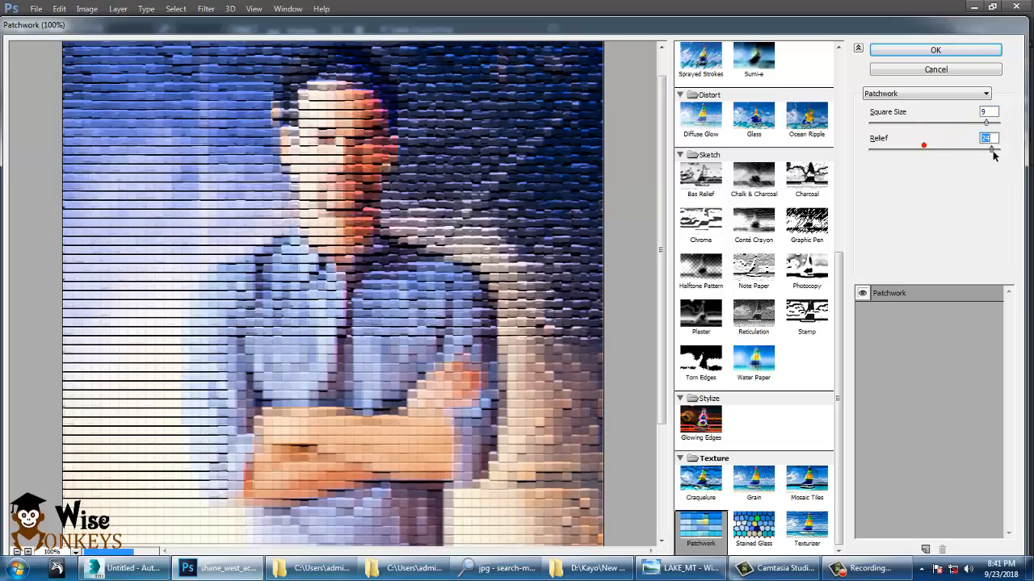
click(754, 527)
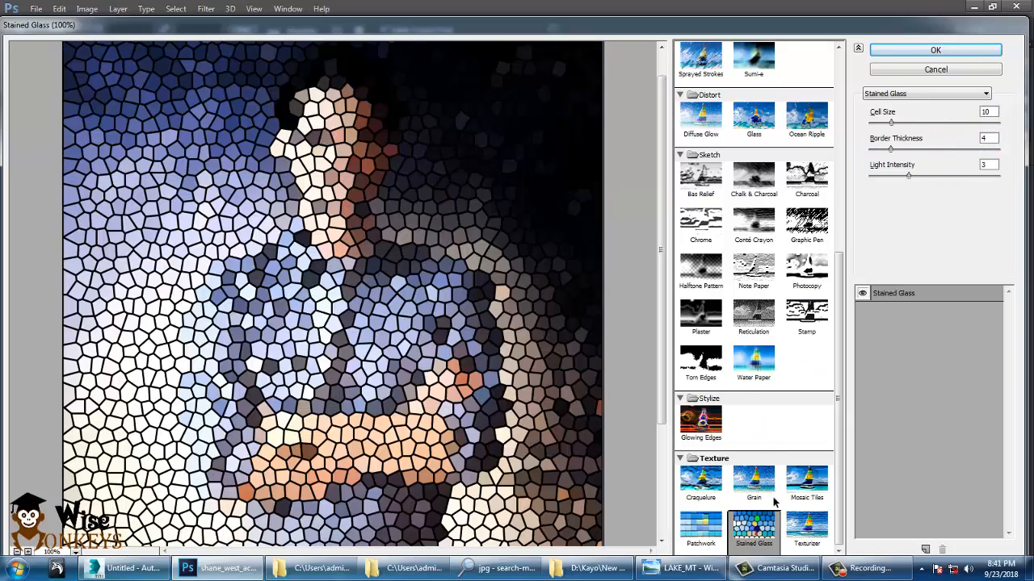
drag(890, 122, 895, 186)
Preview Texturizer with the Canvas texture at 142% scaling and relief 6, and return to the Artistic filters.
click(816, 524)
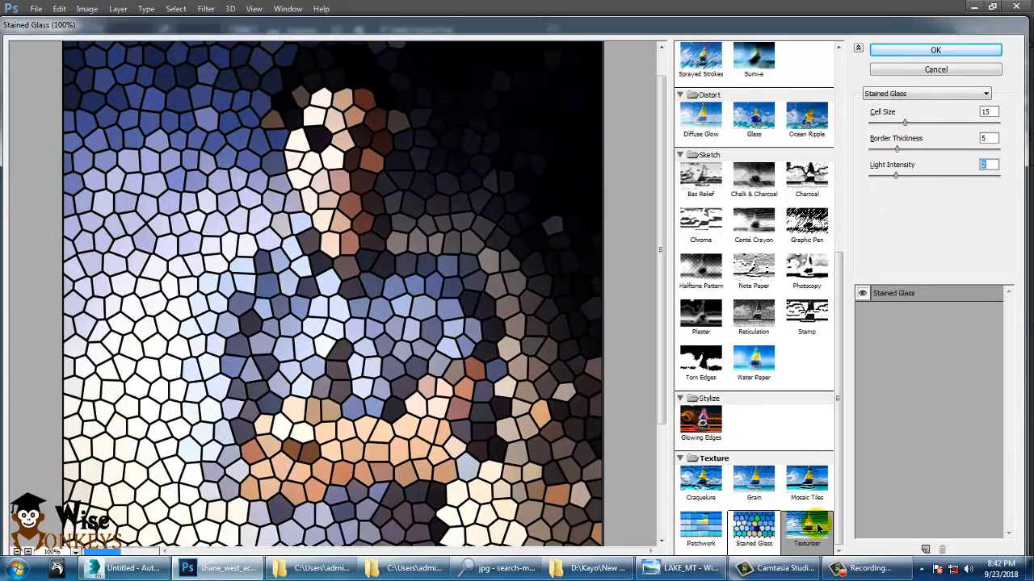
drag(911, 144, 885, 171)
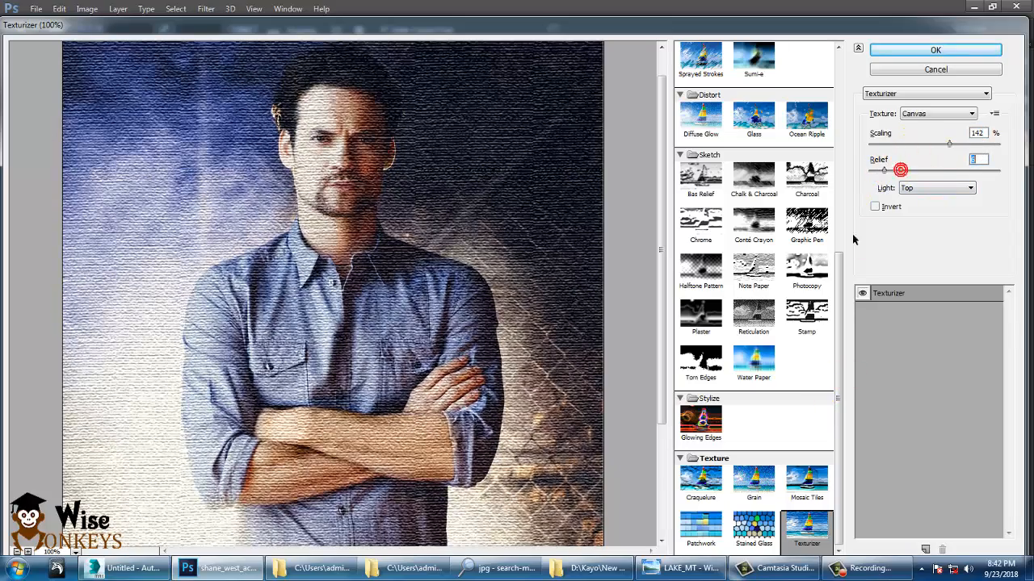
scroll(825, 262, up, 3)
scroll(825, 263, up, 3)
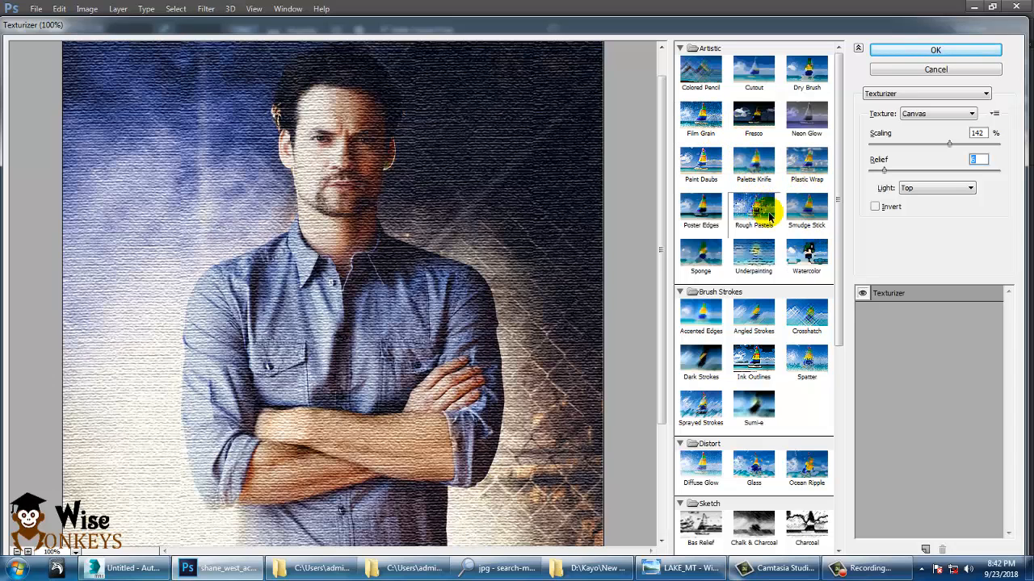
Preview the Poster Edges filter with edge thickness 3, and the Dry Brush filter.
click(701, 211)
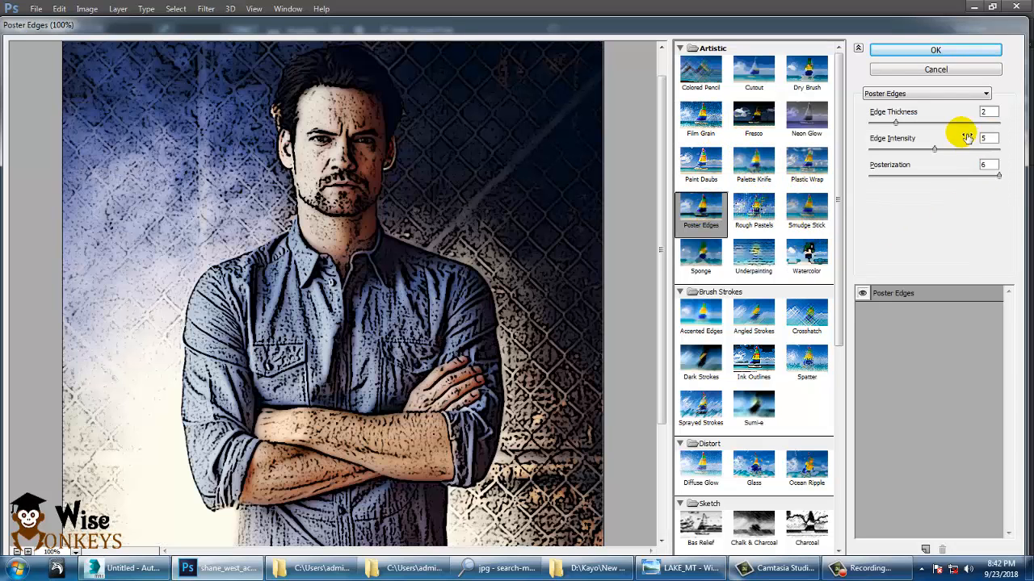
drag(895, 123, 905, 123)
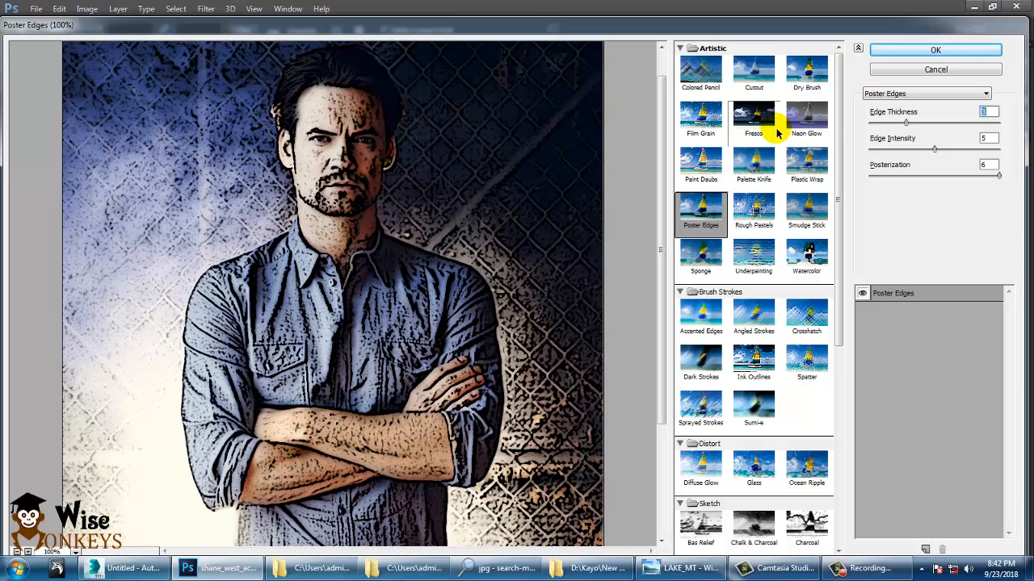
click(787, 68)
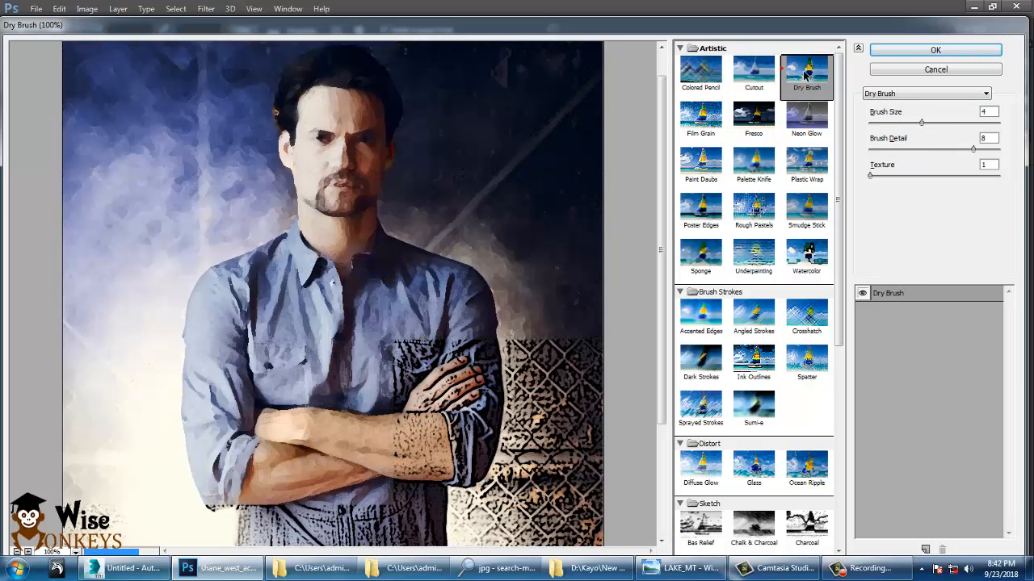
Apply the Cutout filter to the portrait copy with 7 levels, edge simplicity 1 and edge fidelity 2, and inspect the face up close.
click(751, 71)
click(935, 49)
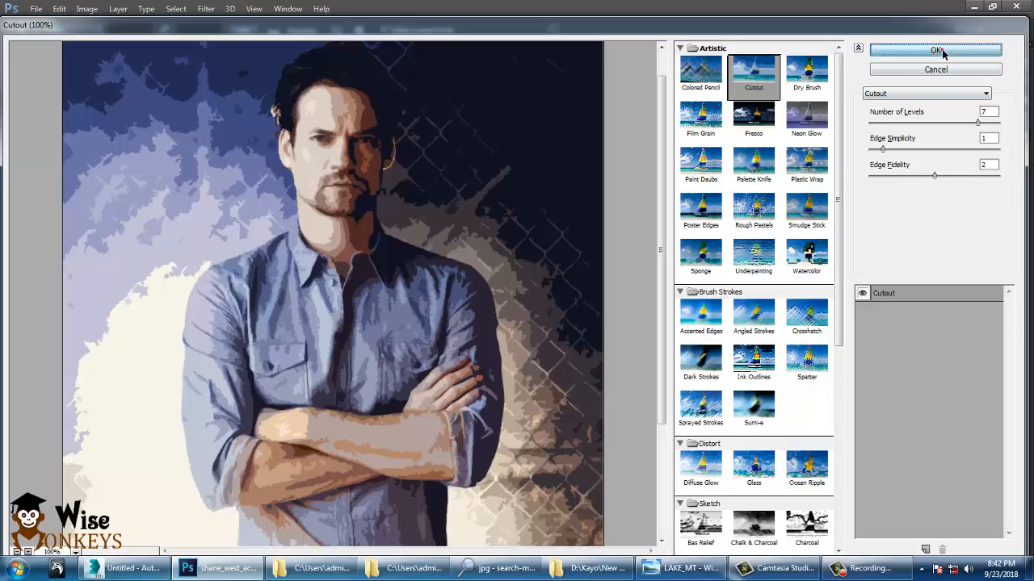
key(ctrl+plus)
key(ctrl+plus)
key(ctrl+plus)
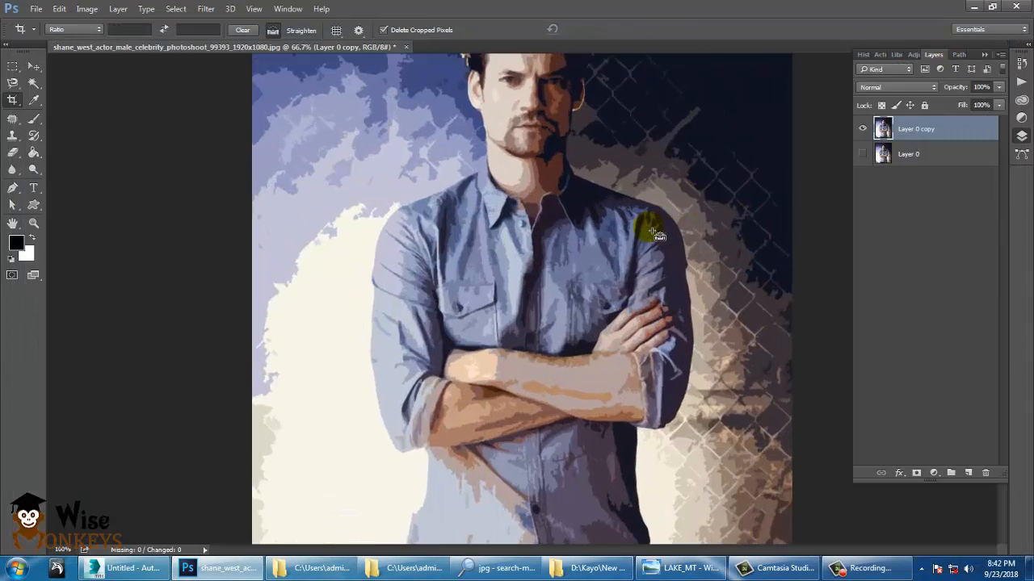
drag(652, 234, 658, 420)
drag(656, 277, 666, 425)
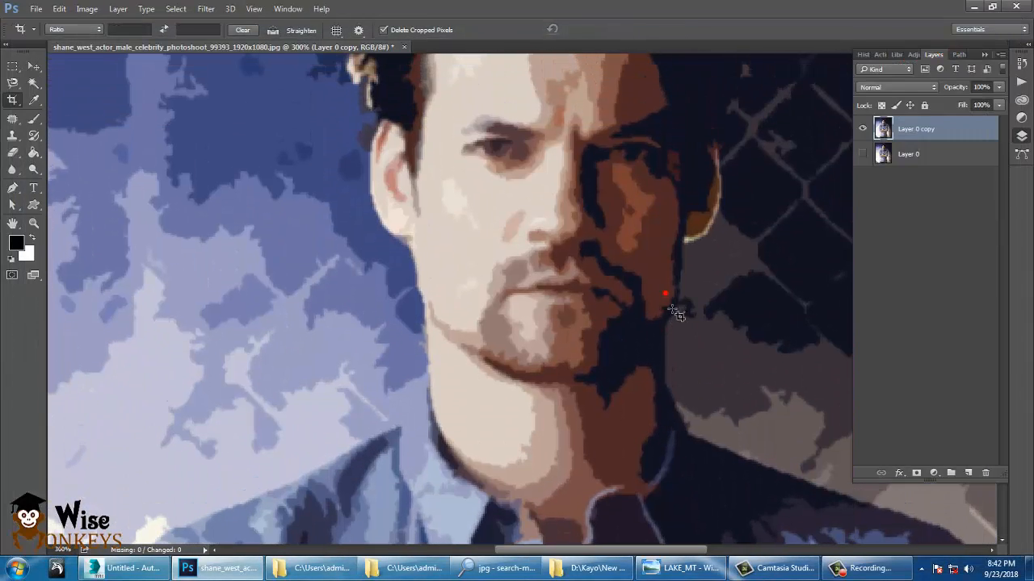
key(ctrl+minus)
key(ctrl+minus)
key(ctrl+minus)
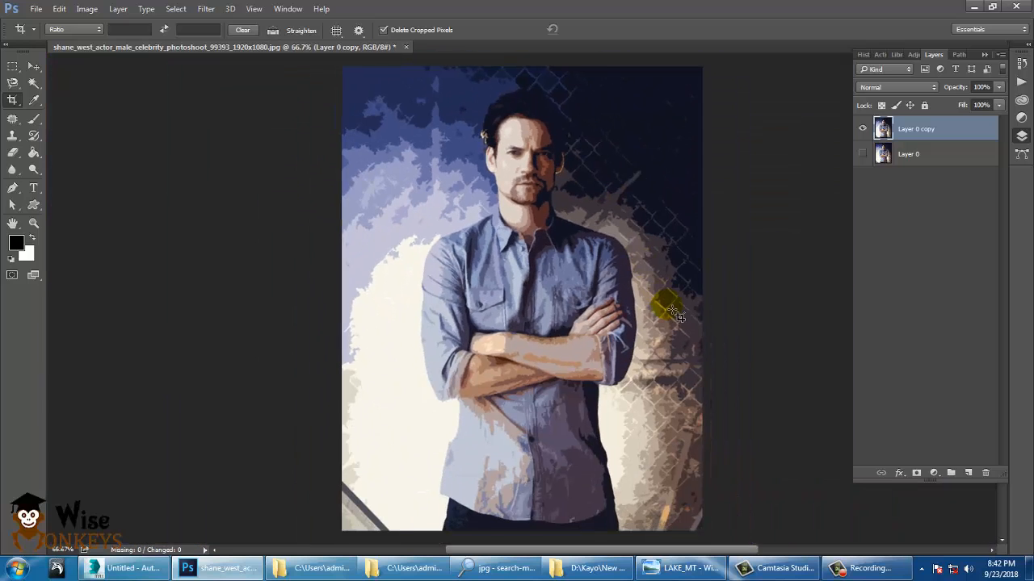
Start opening another image and look through the Desktop files for a suitable sample picture.
click(36, 9)
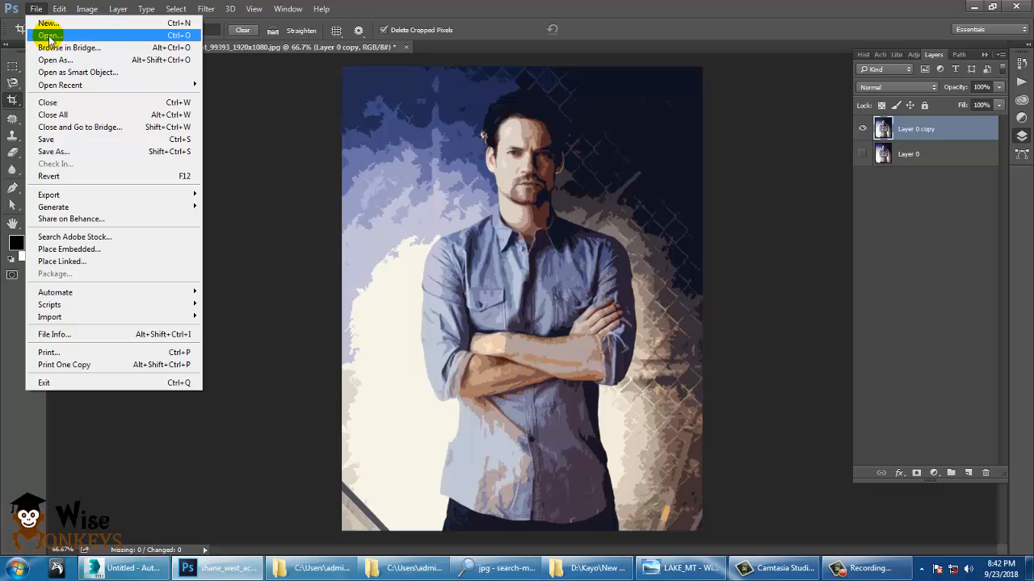
click(48, 36)
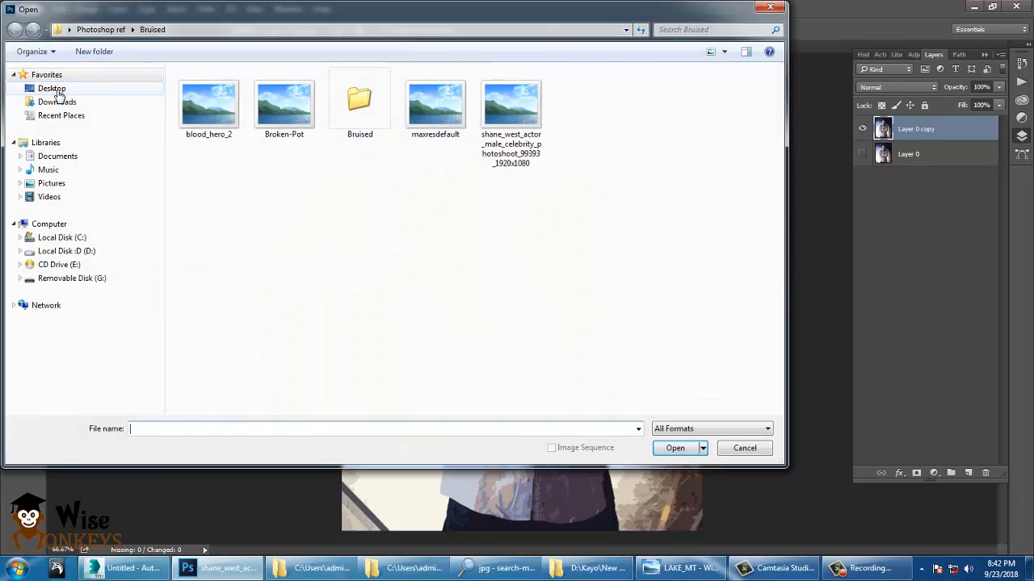
click(73, 88)
click(535, 162)
scroll(532, 162, down, 5)
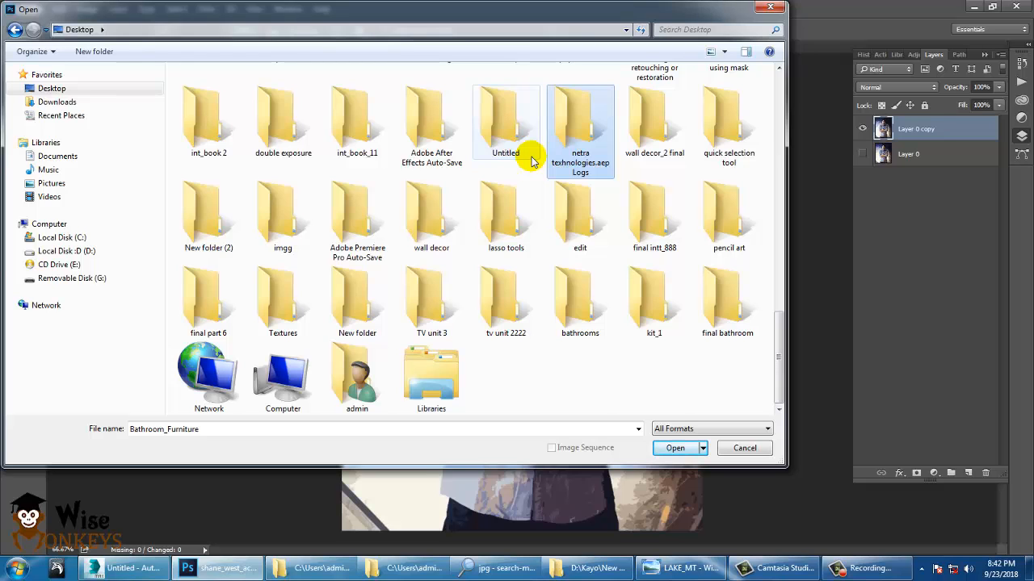
key(m)
key(m)
key(m)
key(m)
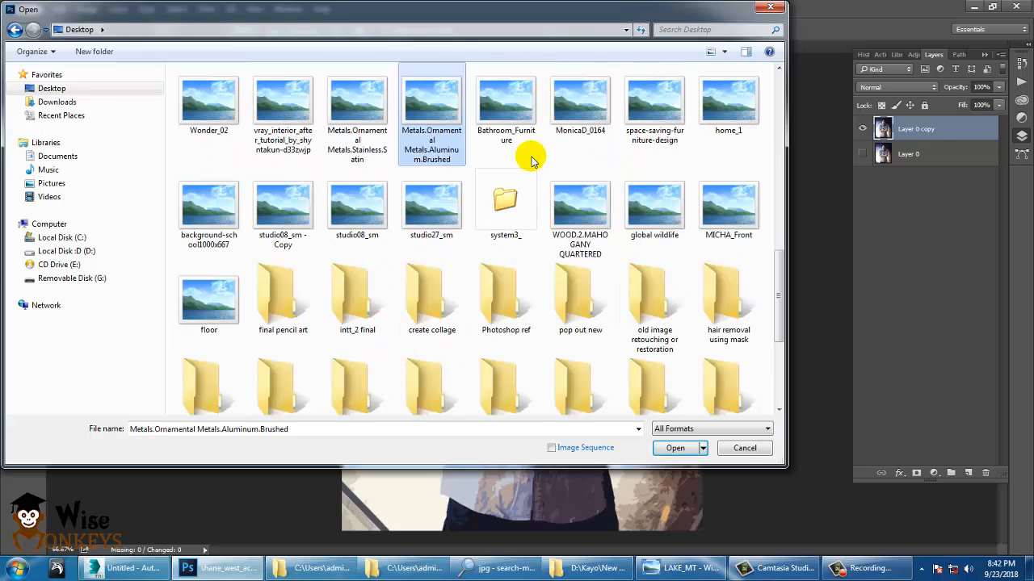
key(m)
key(m)
key(m)
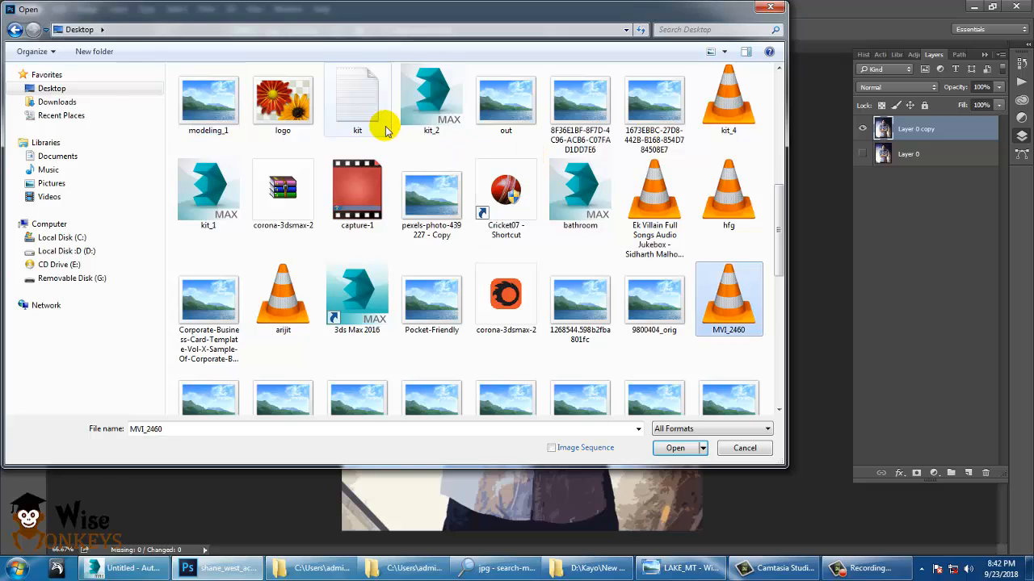
Browse to the "matte painting new" folder on Removable Disk (G:) and select its first PNG image.
click(76, 278)
click(351, 207)
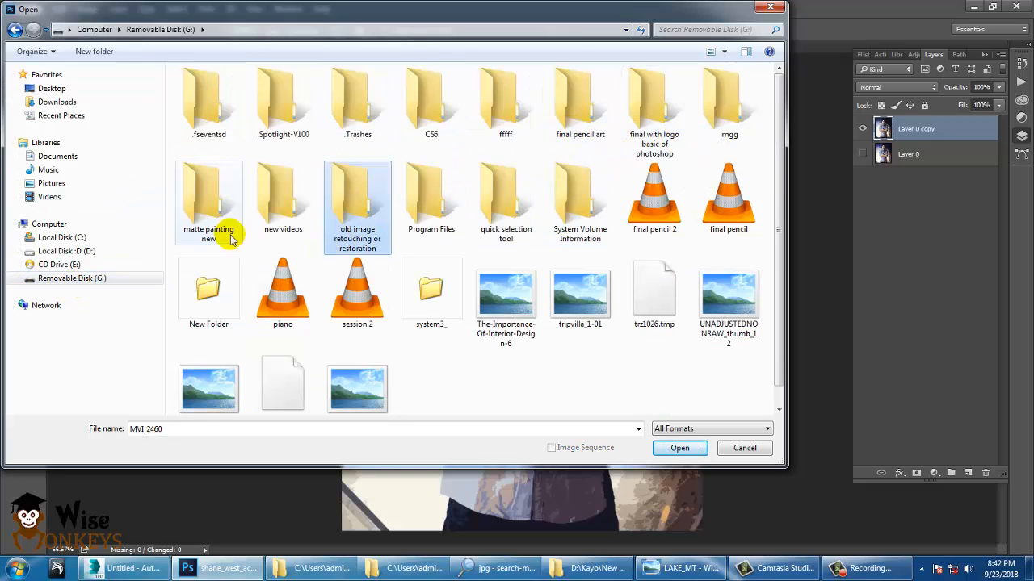
double_click(210, 202)
click(255, 89)
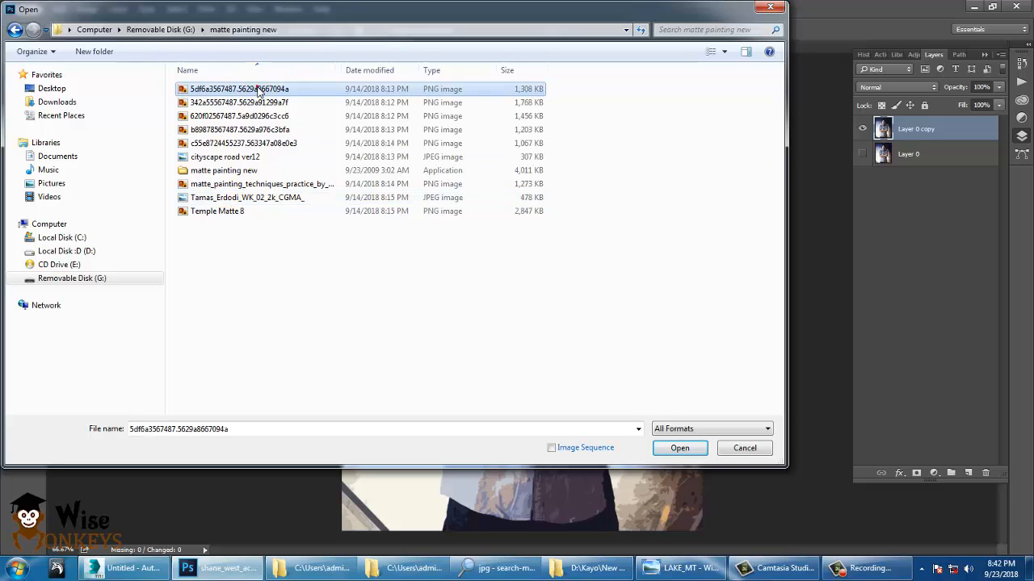
Preview the matte painting images in Windows Photo Viewer, from the first PNG through to cityscape road ver12.
right_click(255, 89)
click(303, 115)
key(Right)
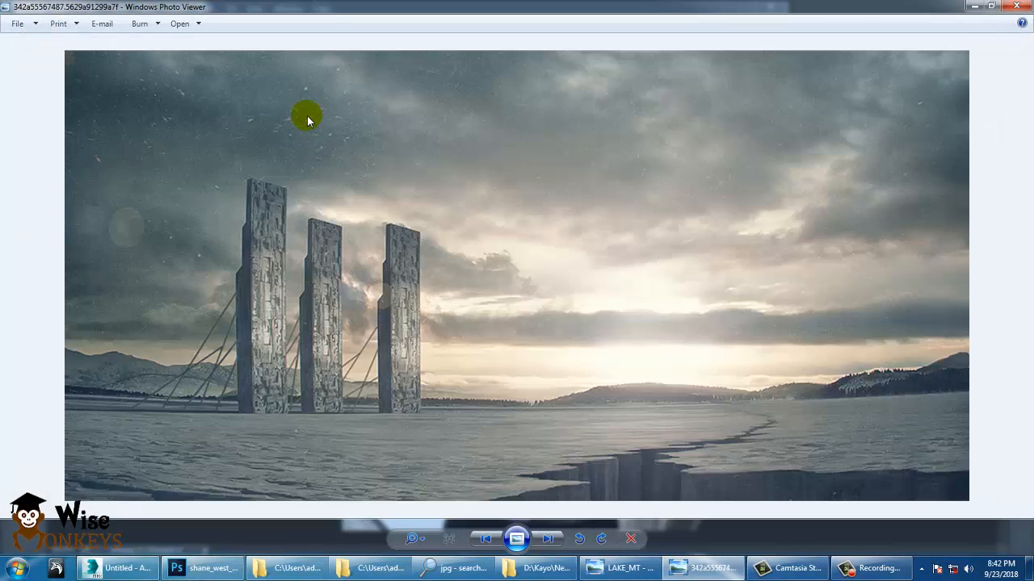
key(Right)
key(Right)
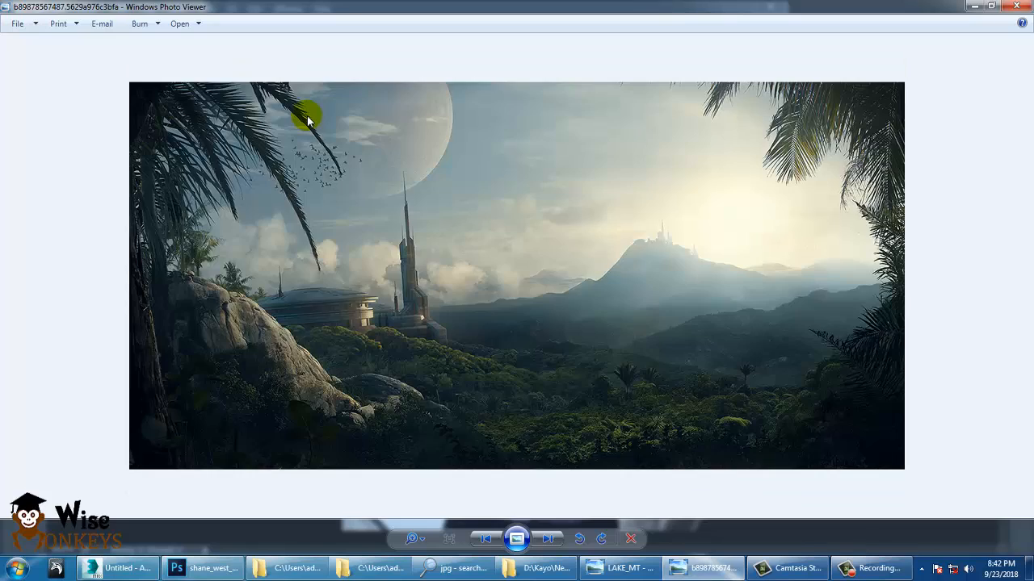
key(Right)
key(Right)
key(Right)
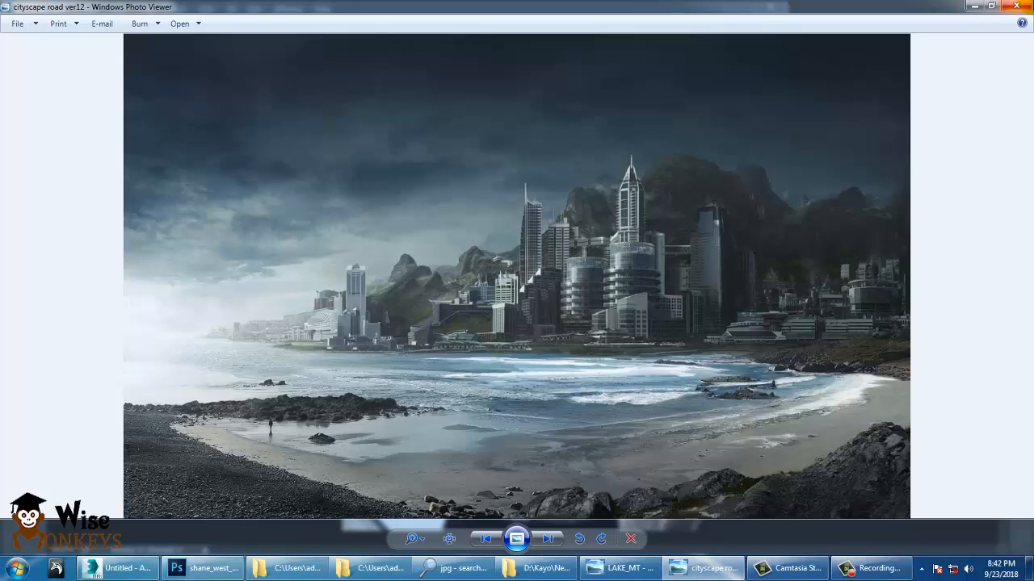
key(alt+F4)
Open cityscape road ver12, convert its Background into a regular layer named Layer 0, and activate the Move tool.
click(228, 159)
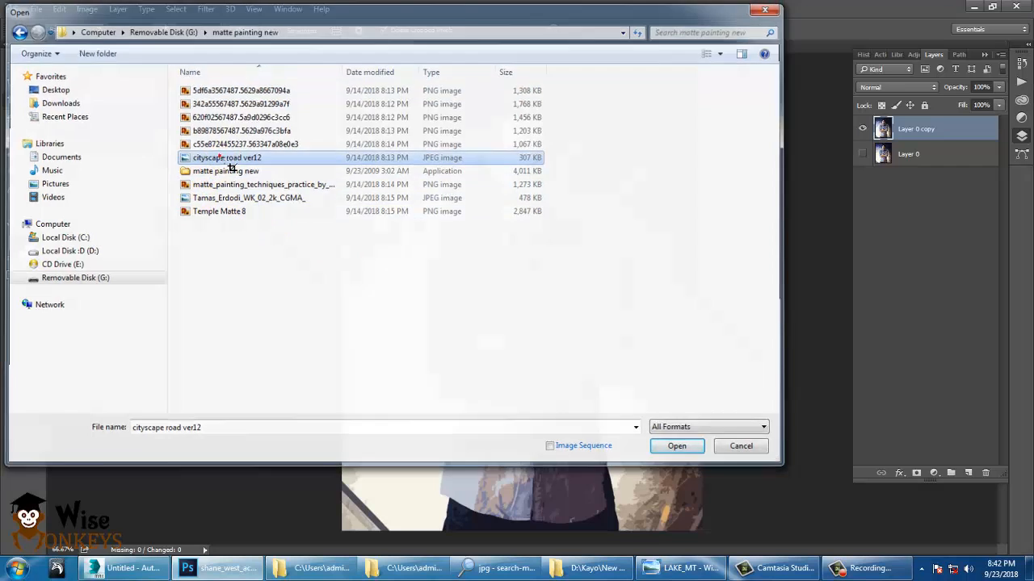
double_click(228, 159)
double_click(935, 125)
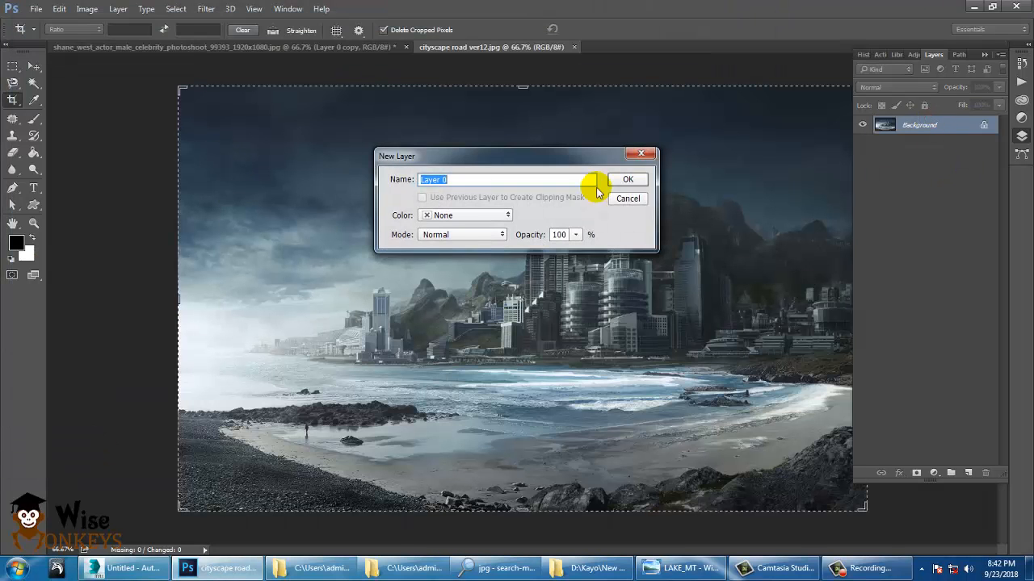
click(601, 181)
click(30, 66)
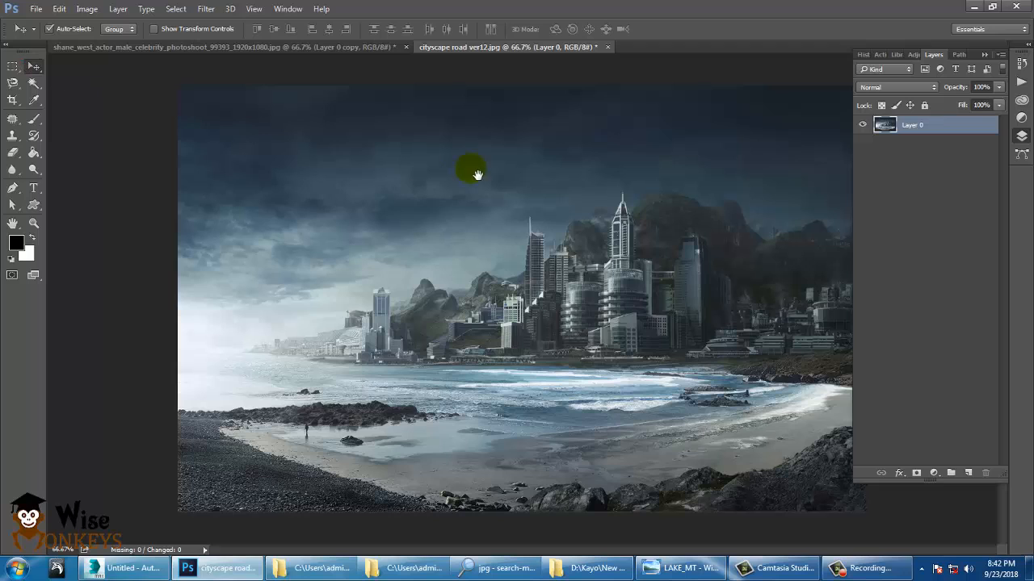
Start Field Blur on the cityscape with a second pin over the dark hills, and set the city pin's blur to 0 px.
click(213, 10)
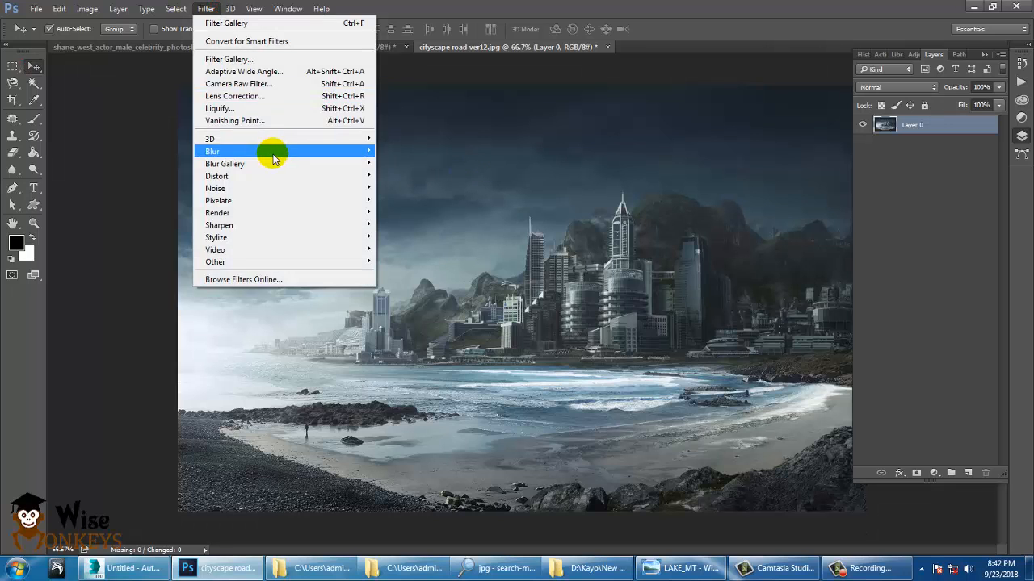
mouse_move(272, 167)
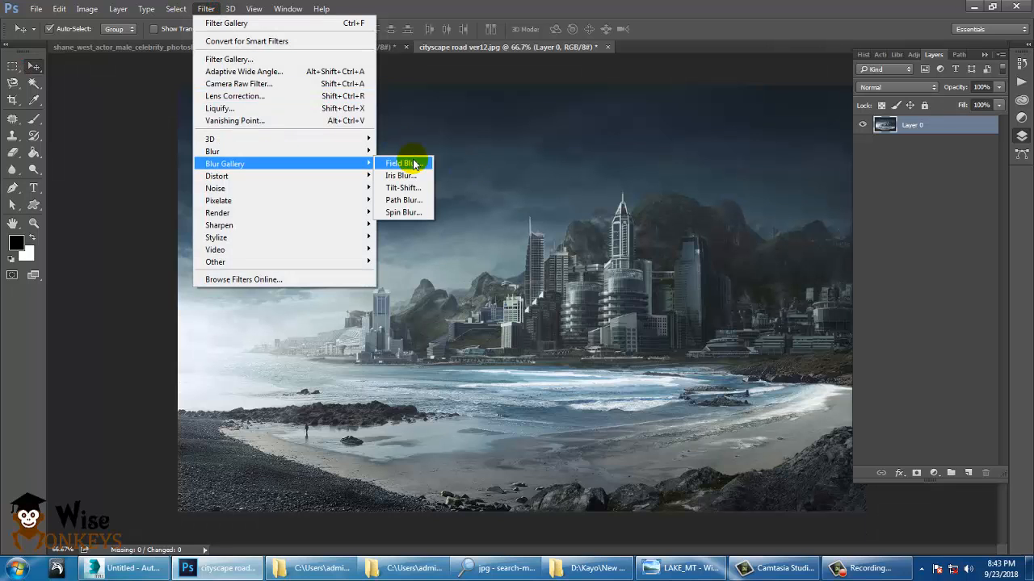
click(414, 164)
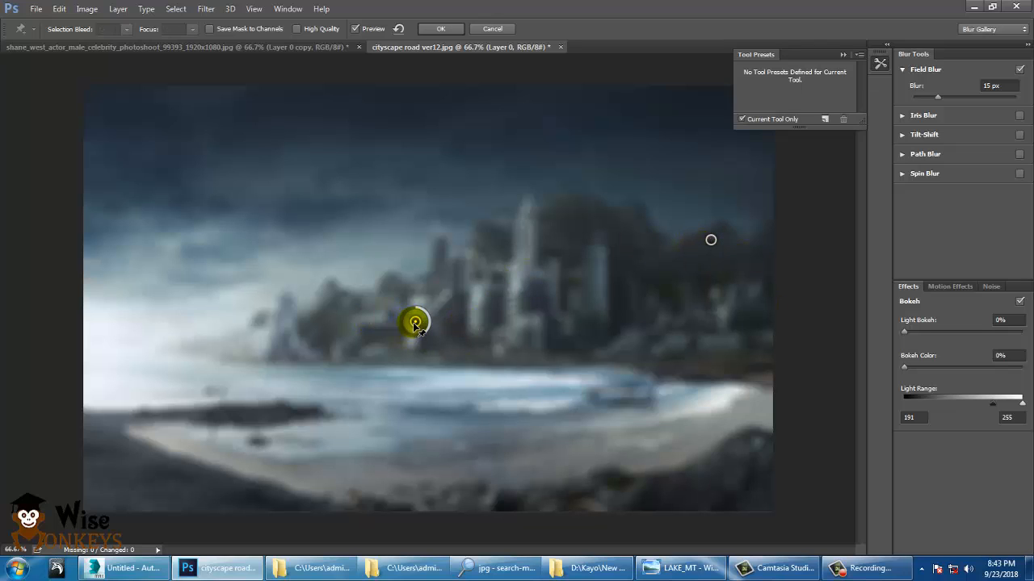
drag(430, 324, 423, 316)
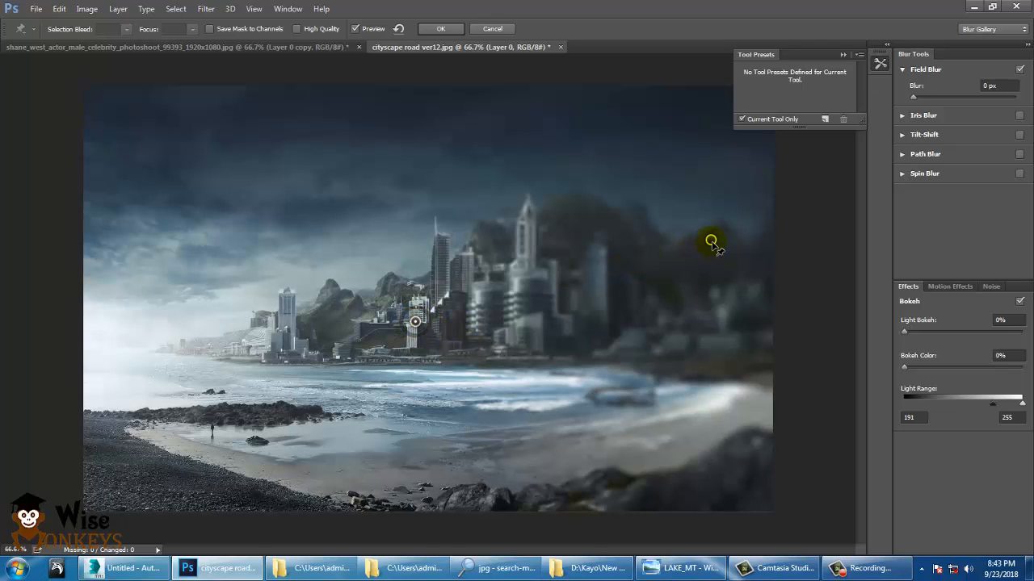
Balance the Field Blur with a pin over the hazy shoreline, 17 px blur at the dark hills and the sharp pin on the central towers.
drag(711, 242, 194, 317)
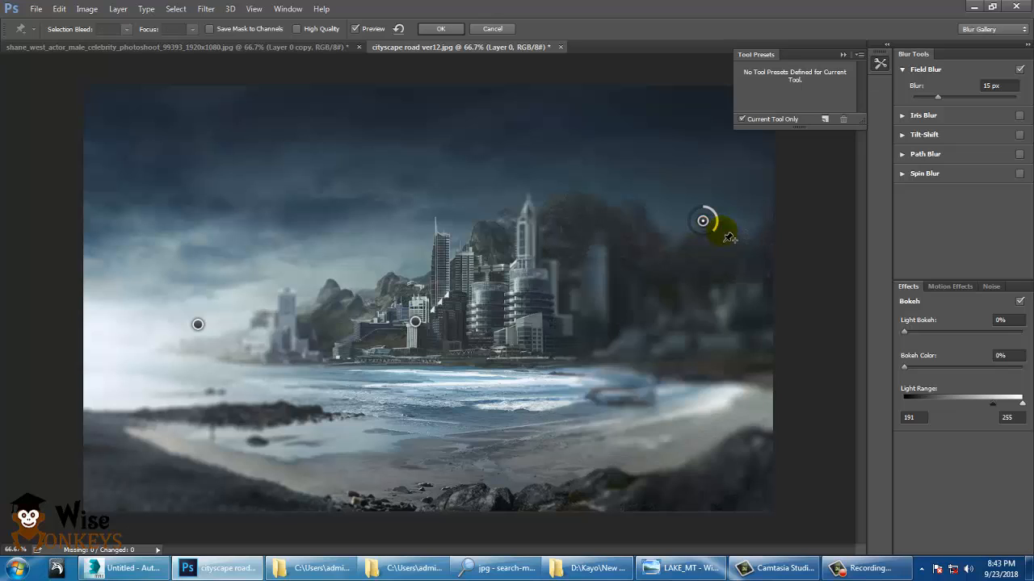
mouse_move(715, 230)
mouse_down()
mouse_move(717, 218)
mouse_move(706, 239)
mouse_up()
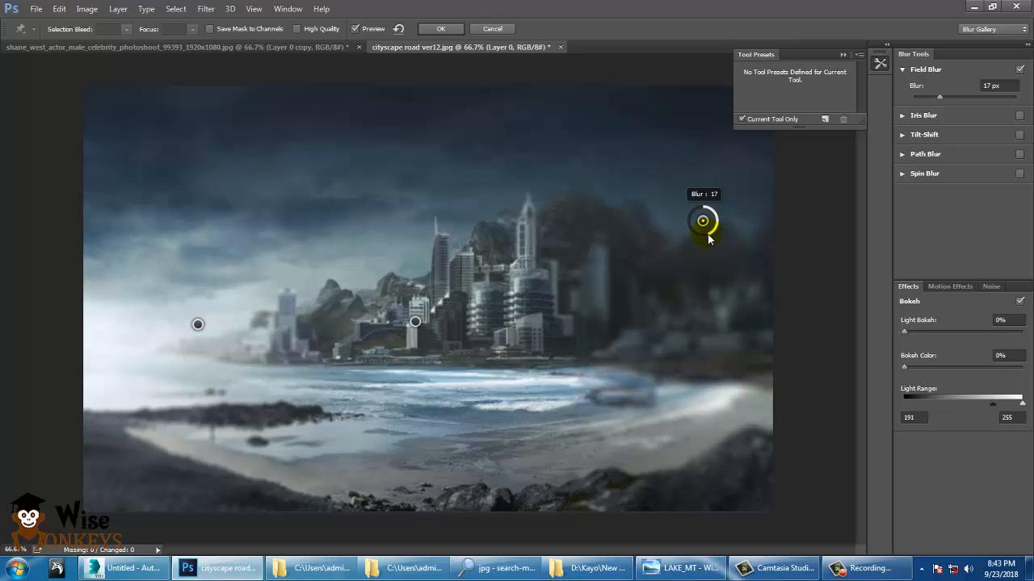
drag(415, 324, 462, 310)
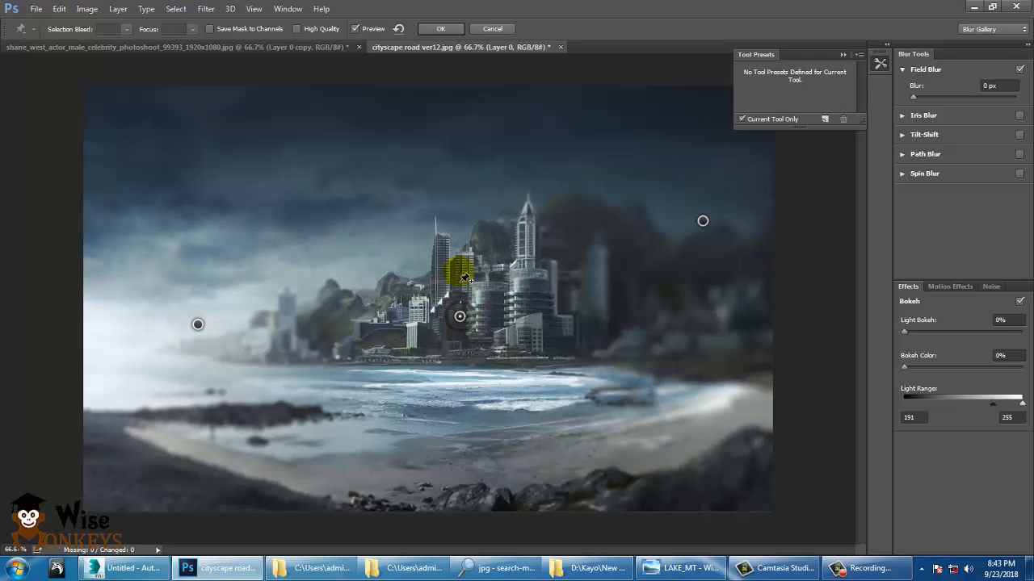
key(ctrl+plus)
drag(652, 257, 458, 261)
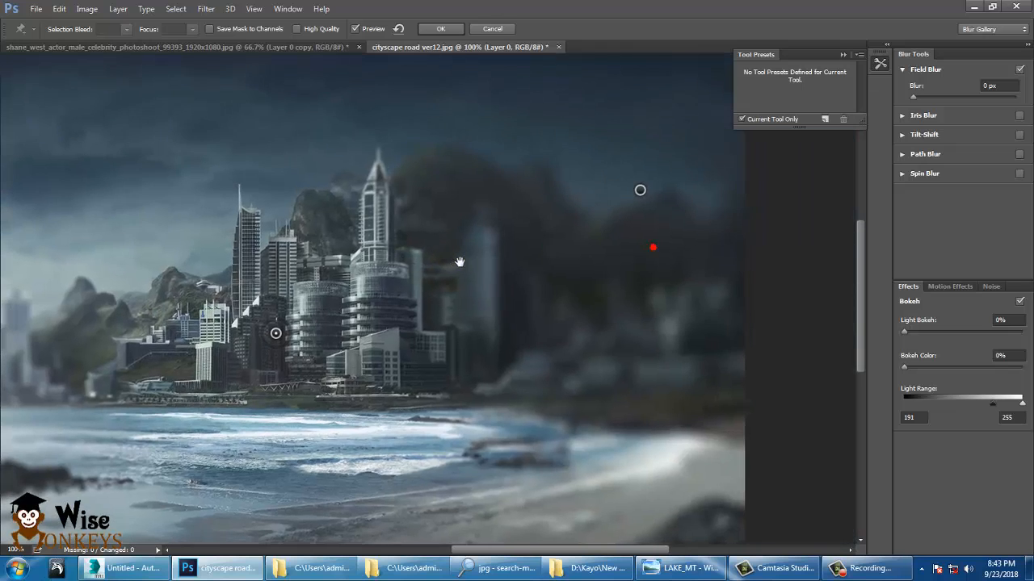
drag(573, 274, 718, 240)
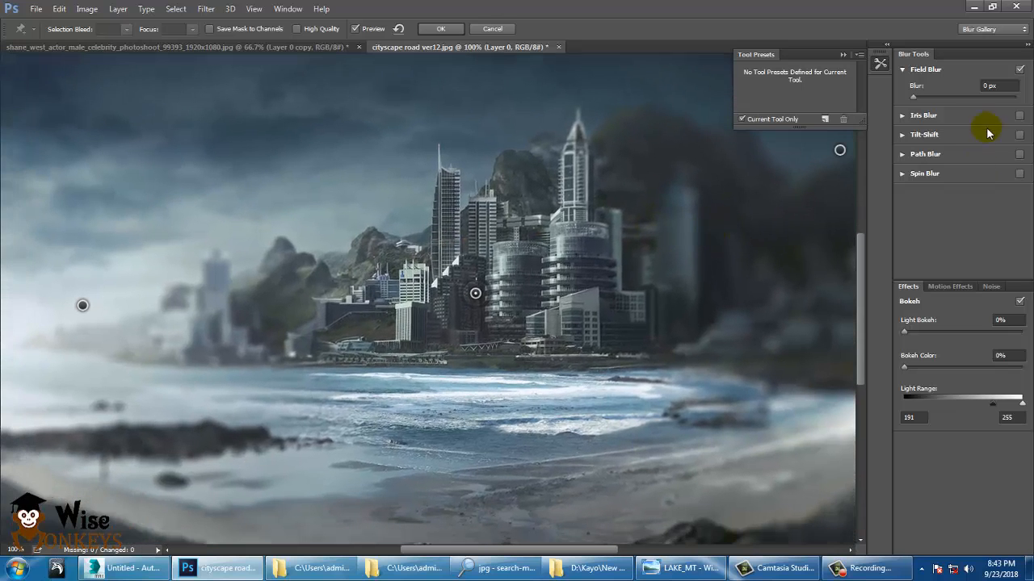
Set light bokeh to 23%, bokeh color to 9% and light range to 0–255, testing the central pin's blur and returning it to 0 px.
drag(907, 331, 984, 402)
key(ctrl+minus)
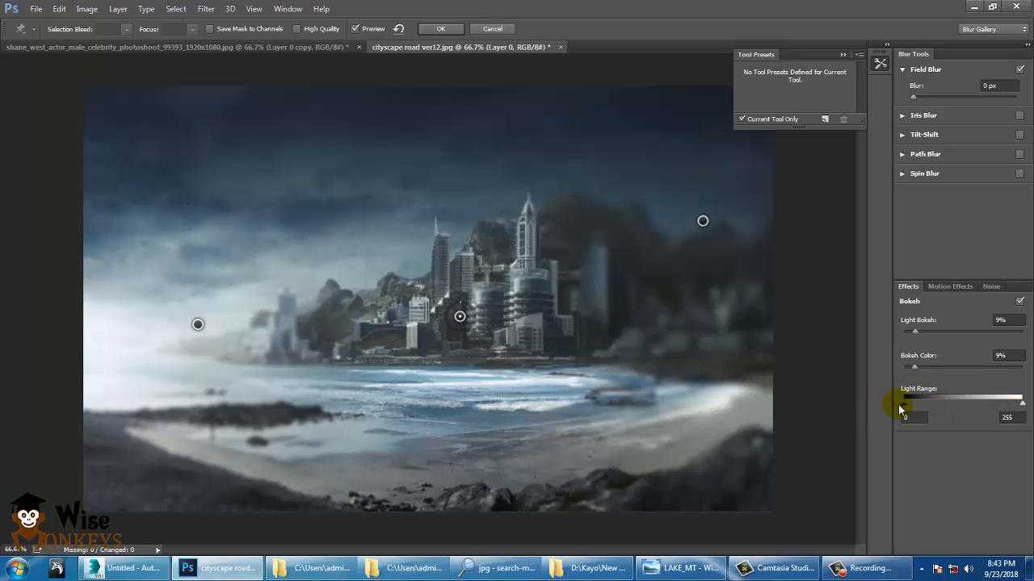
mouse_move(918, 331)
mouse_down()
mouse_move(945, 337)
mouse_move(927, 343)
mouse_up()
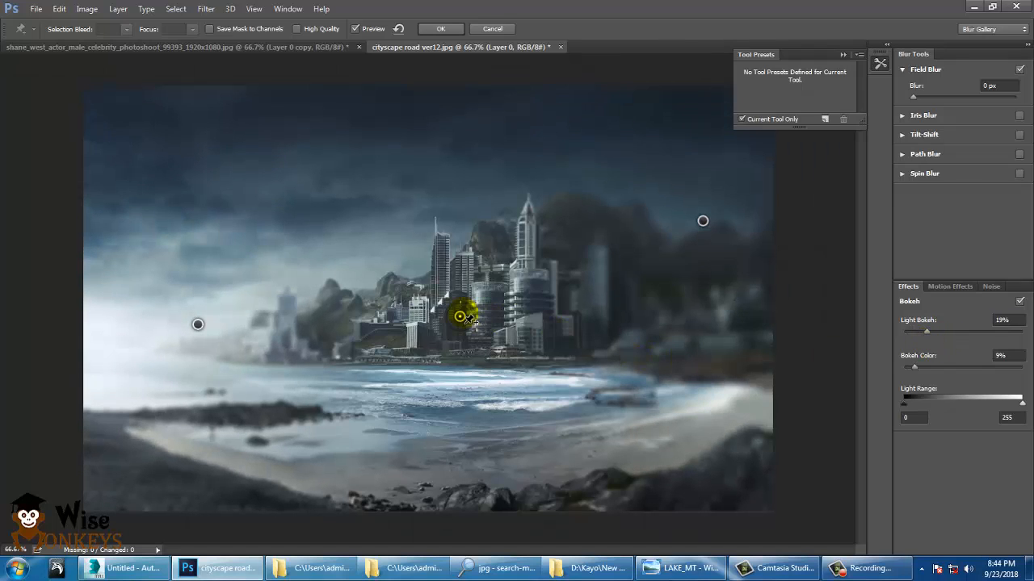
click(460, 316)
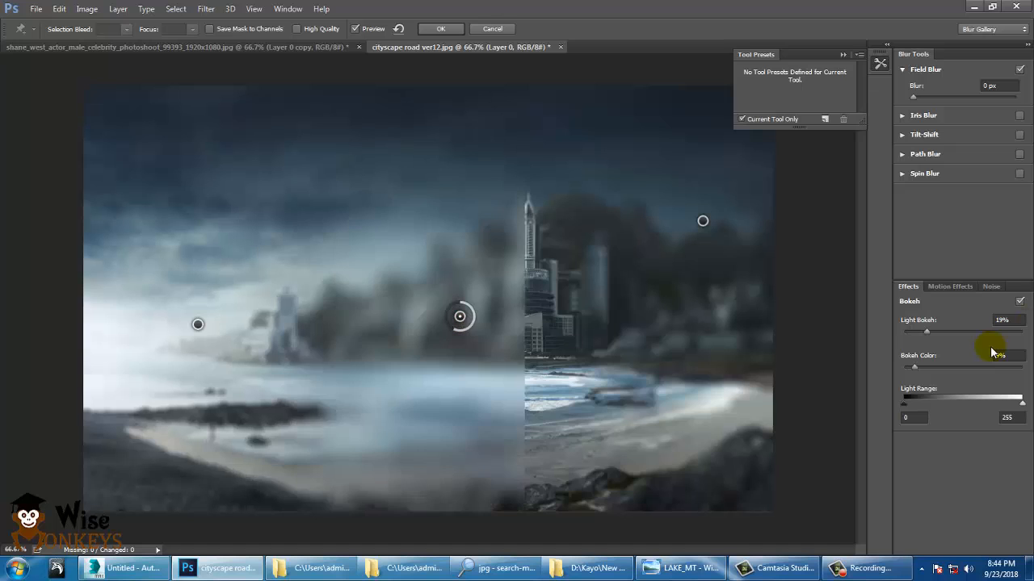
drag(926, 332, 933, 332)
drag(463, 341, 471, 309)
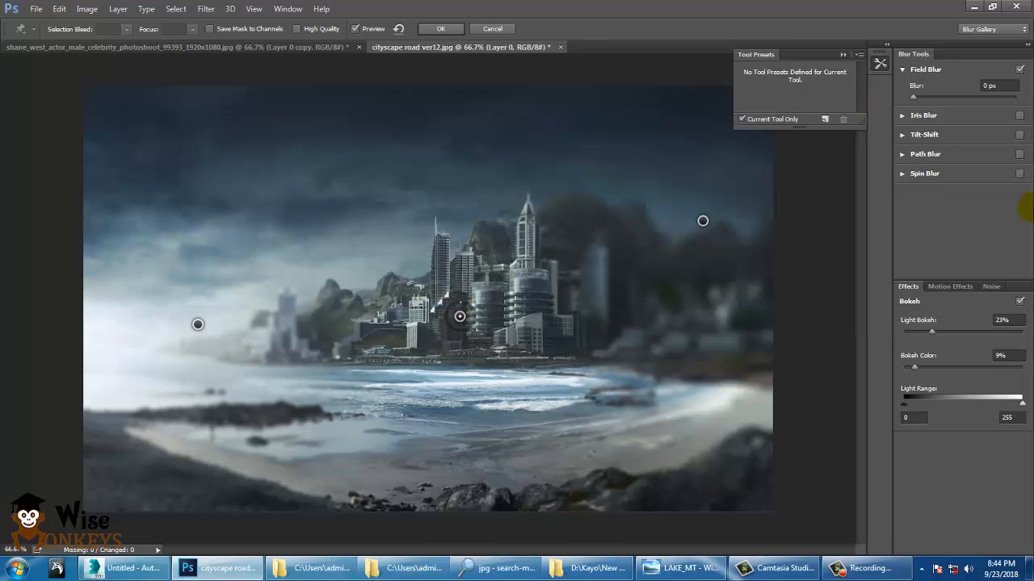
Add an Iris Blur over the city, tighten its sharp inner zone, set its blur to 1 px and shift its center toward the towers.
click(903, 117)
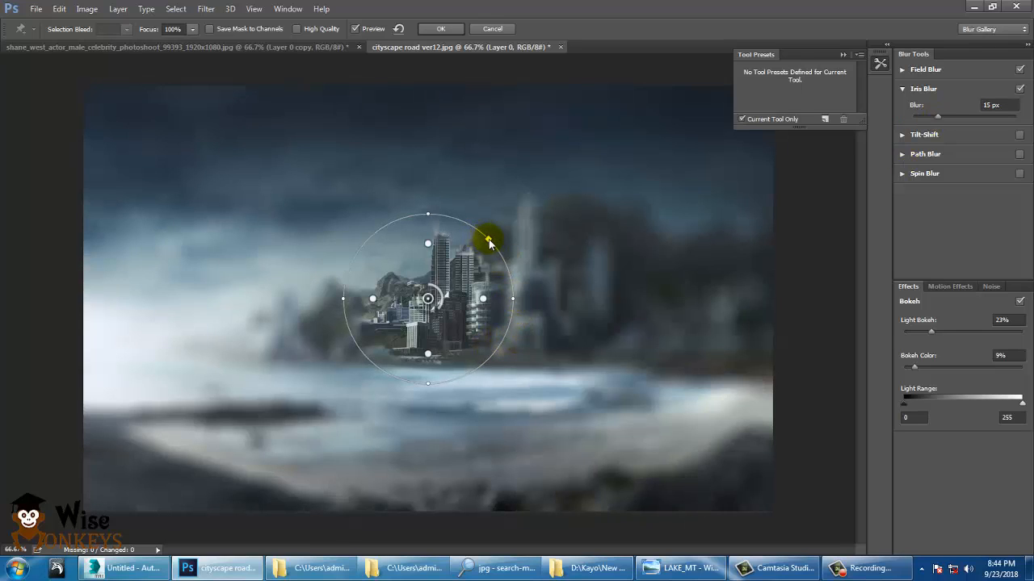
mouse_move(488, 239)
mouse_down()
mouse_move(544, 197)
mouse_move(482, 252)
mouse_up()
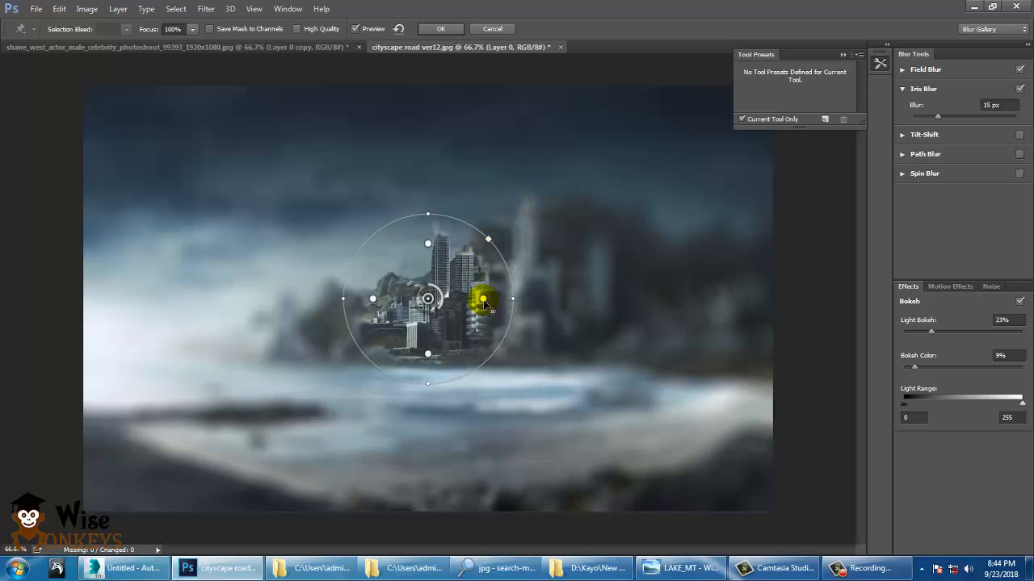
drag(482, 299, 476, 299)
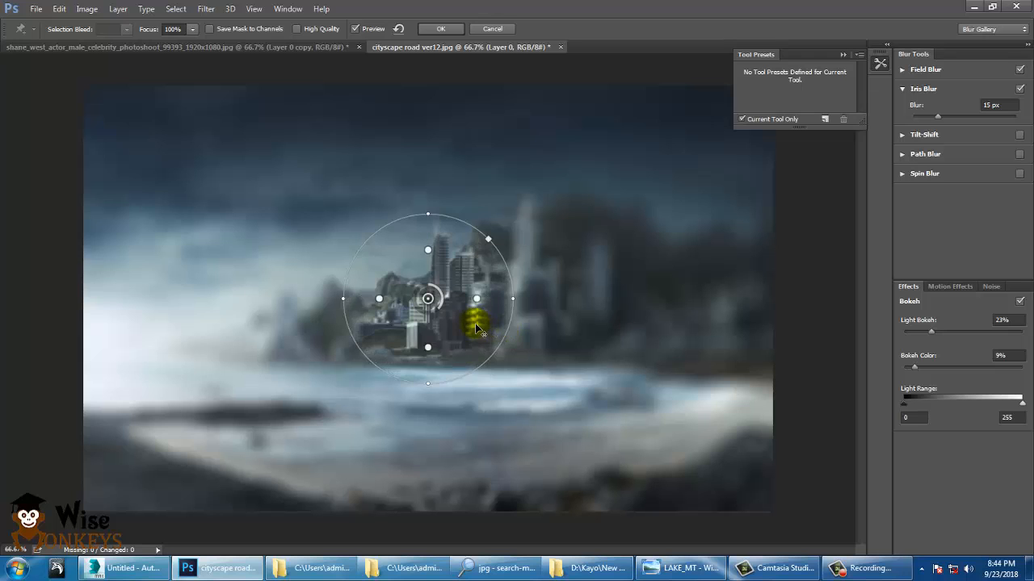
drag(935, 115, 913, 121)
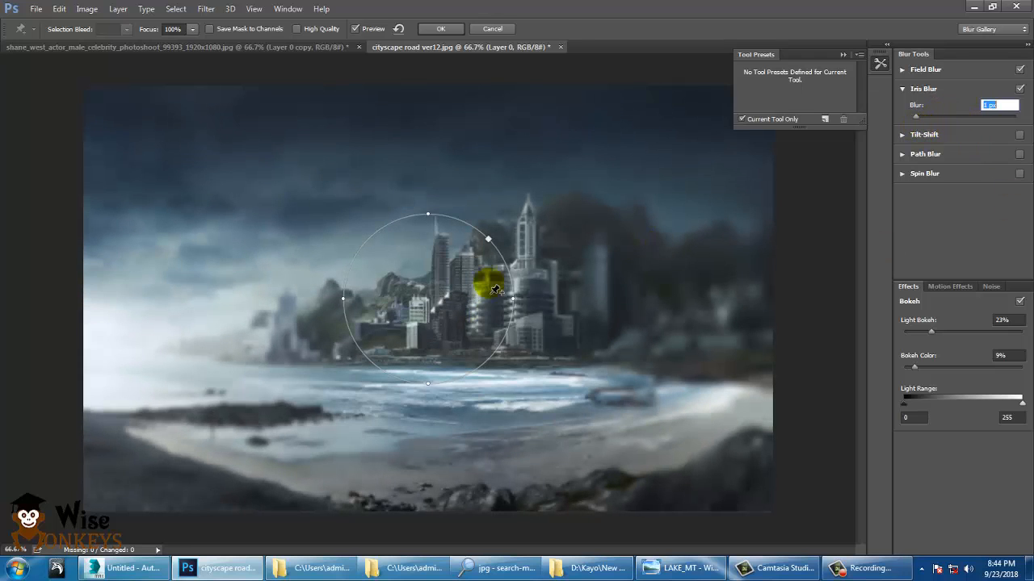
mouse_move(423, 296)
mouse_down()
mouse_move(296, 296)
mouse_move(414, 331)
mouse_move(440, 296)
mouse_up()
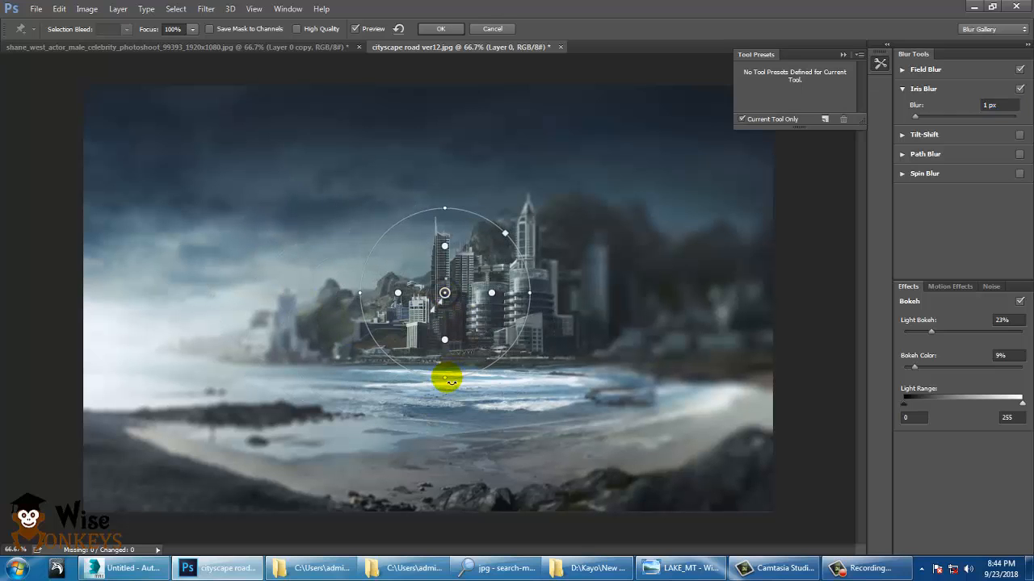
Stretch the iris ellipse from the sky to the beach across the whole city, set its blur to 5 px and center it on the towers.
drag(448, 379, 449, 460)
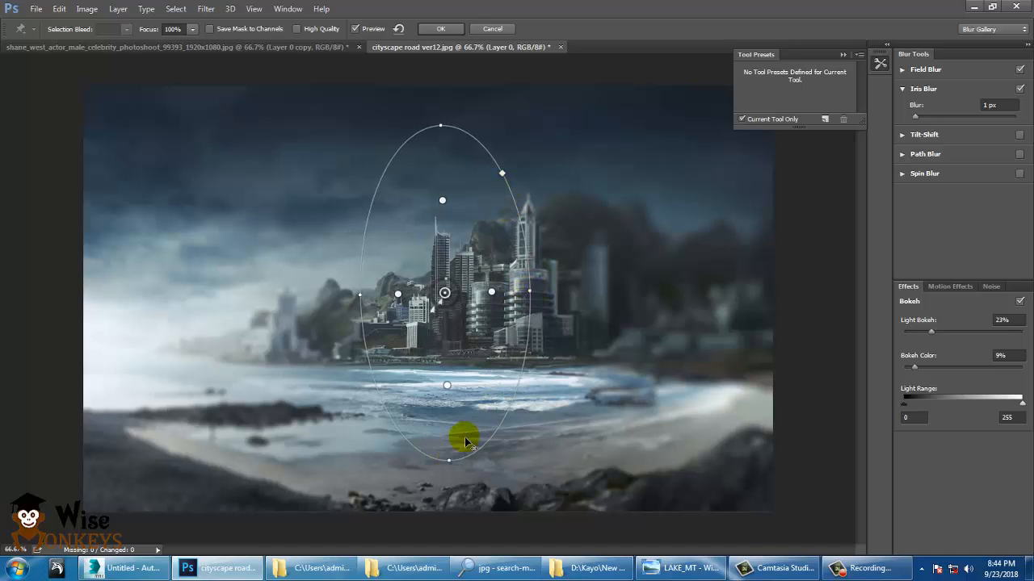
drag(365, 299, 257, 285)
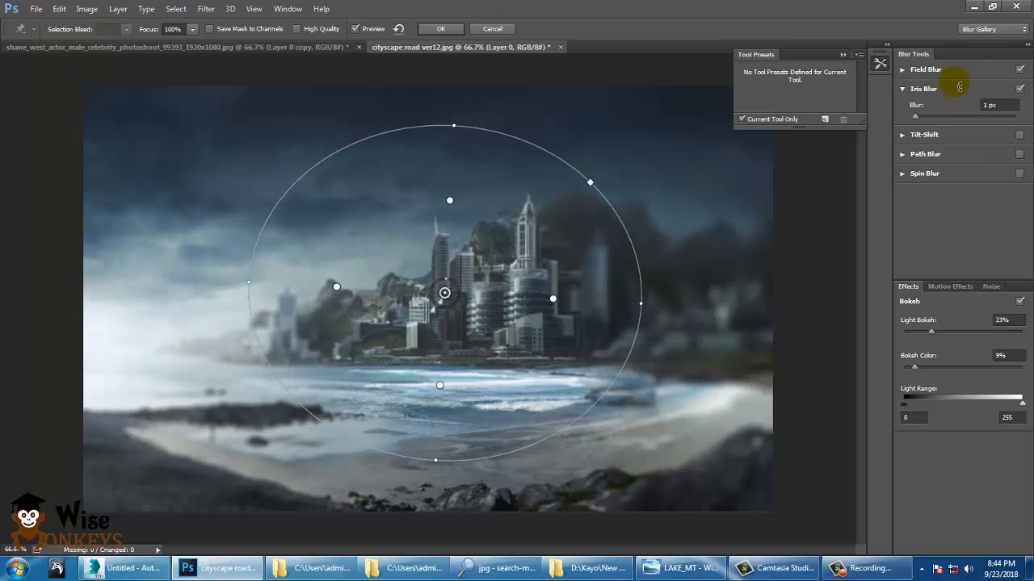
drag(915, 116, 925, 141)
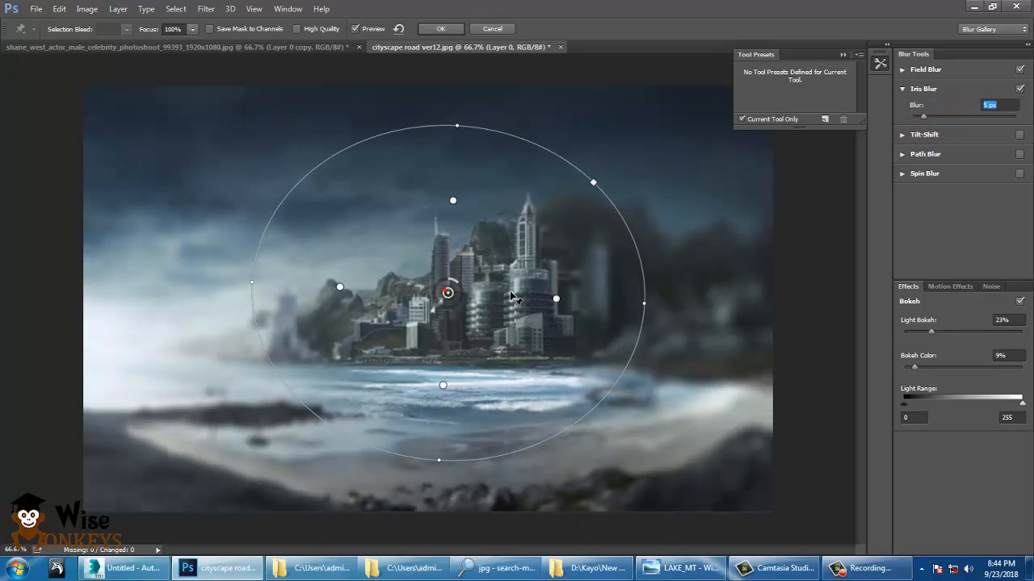
drag(442, 292, 472, 301)
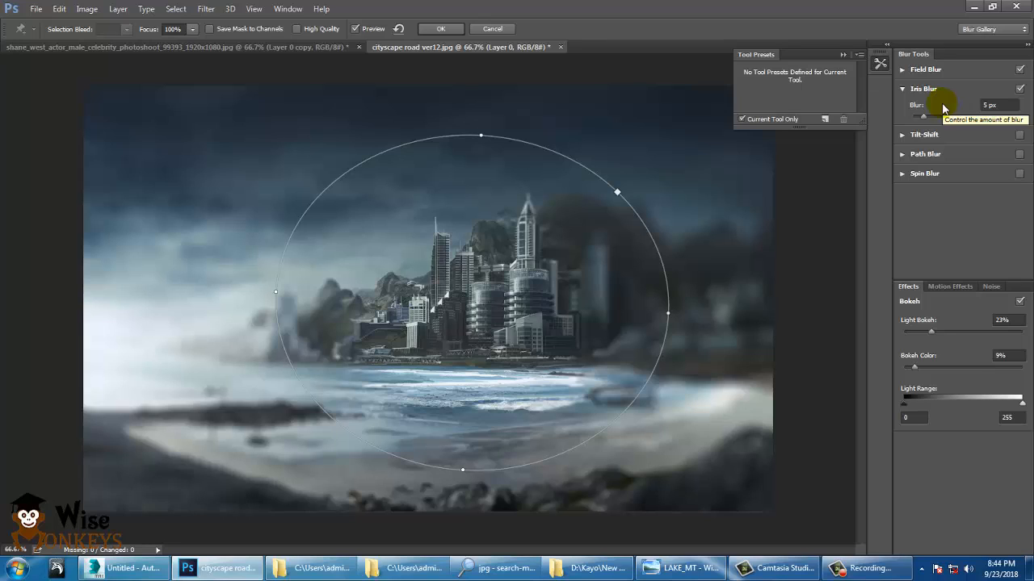
Add a Tilt-Shift with a widened, slanted focus band across the city, using 10 px blur, -23% distortion and 30% light bokeh.
click(902, 136)
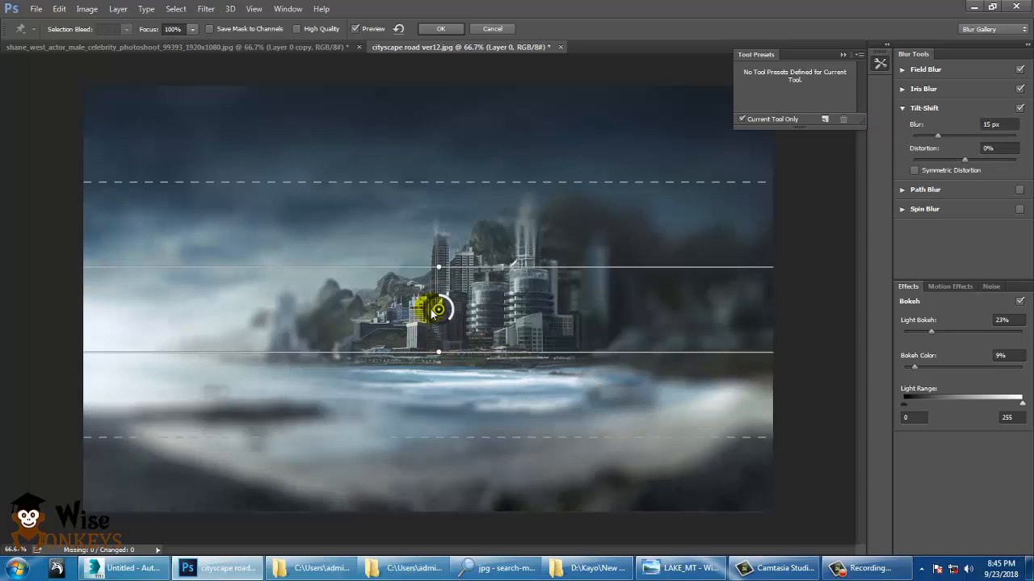
drag(439, 269, 443, 194)
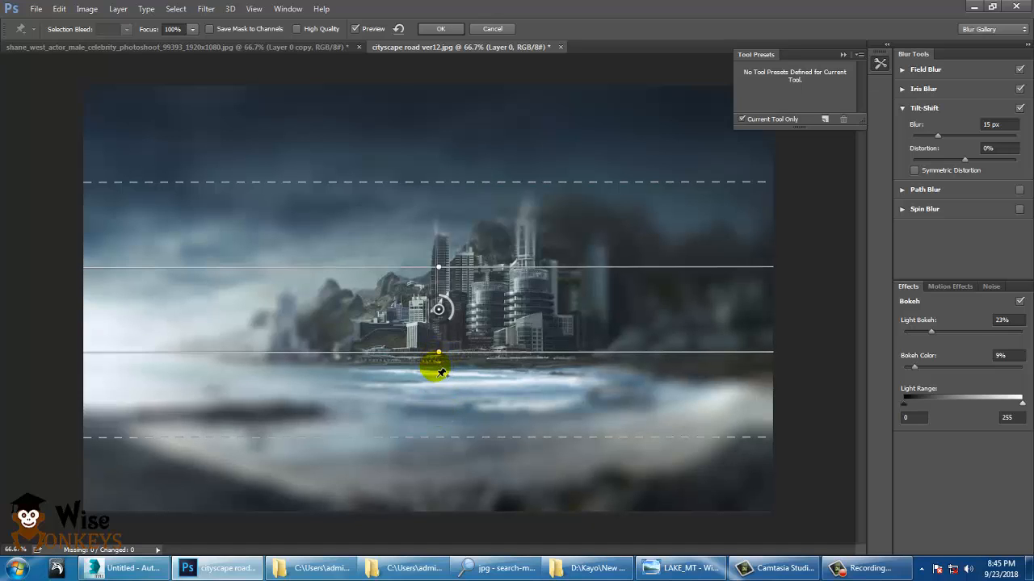
drag(436, 353, 447, 429)
drag(448, 181, 454, 119)
mouse_move(428, 258)
mouse_down()
mouse_move(443, 241)
mouse_move(436, 219)
mouse_move(431, 258)
mouse_up()
drag(445, 299, 411, 300)
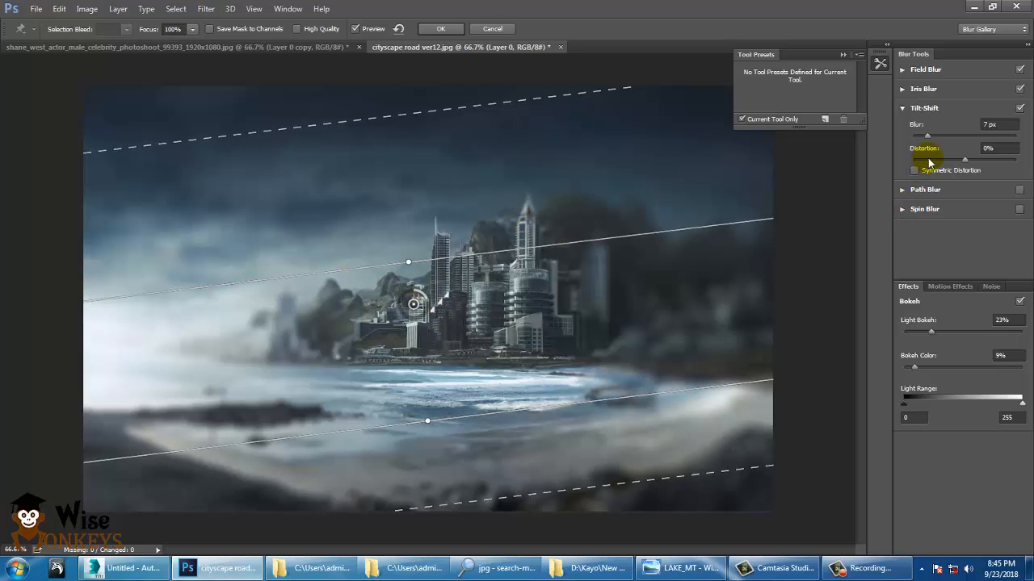
drag(928, 137, 952, 179)
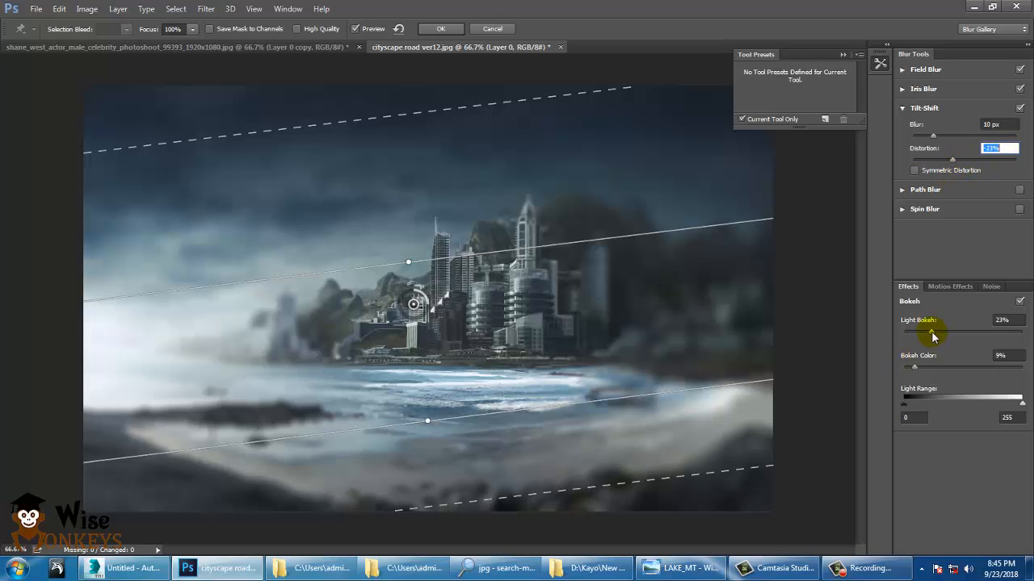
mouse_move(931, 332)
mouse_down()
mouse_move(973, 328)
mouse_move(931, 331)
mouse_move(948, 329)
mouse_move(940, 342)
mouse_up()
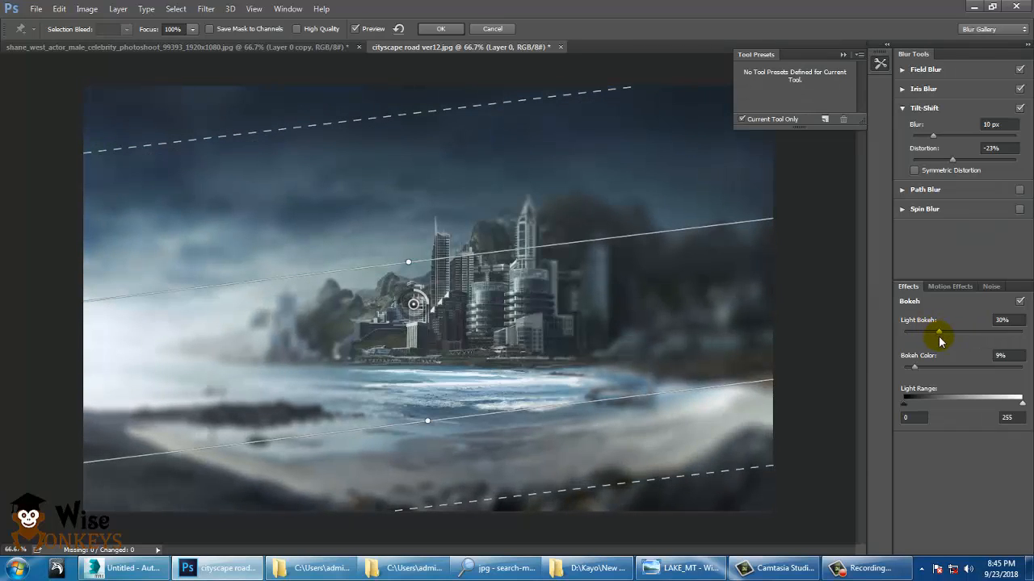
Add a Path Blur at 22% speed with light bokeh at 5%, and extend its path from the city to the dark hills.
click(903, 191)
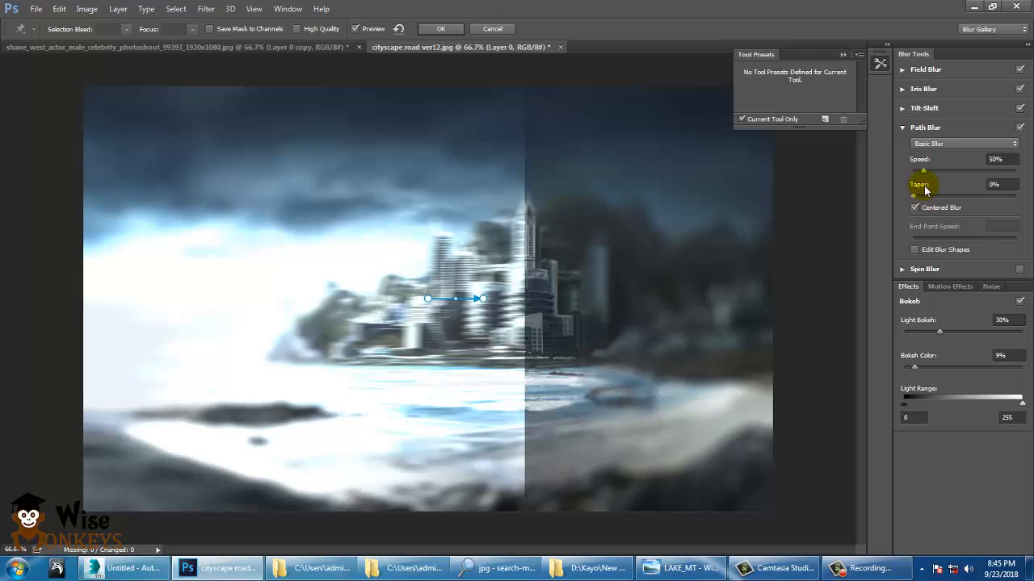
mouse_move(922, 170)
mouse_down()
mouse_move(951, 171)
mouse_move(923, 167)
mouse_up()
drag(937, 331, 911, 333)
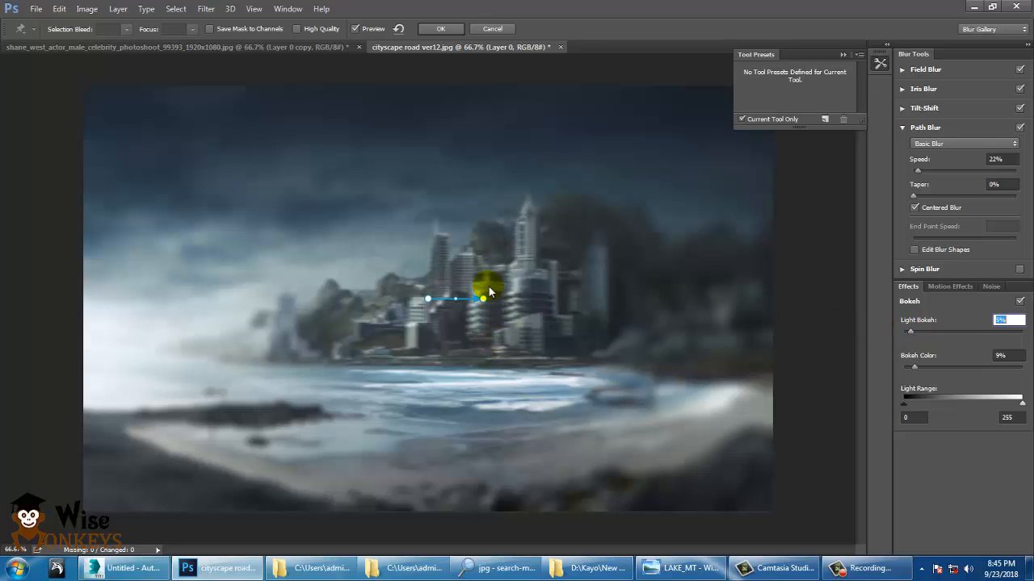
drag(485, 299, 661, 291)
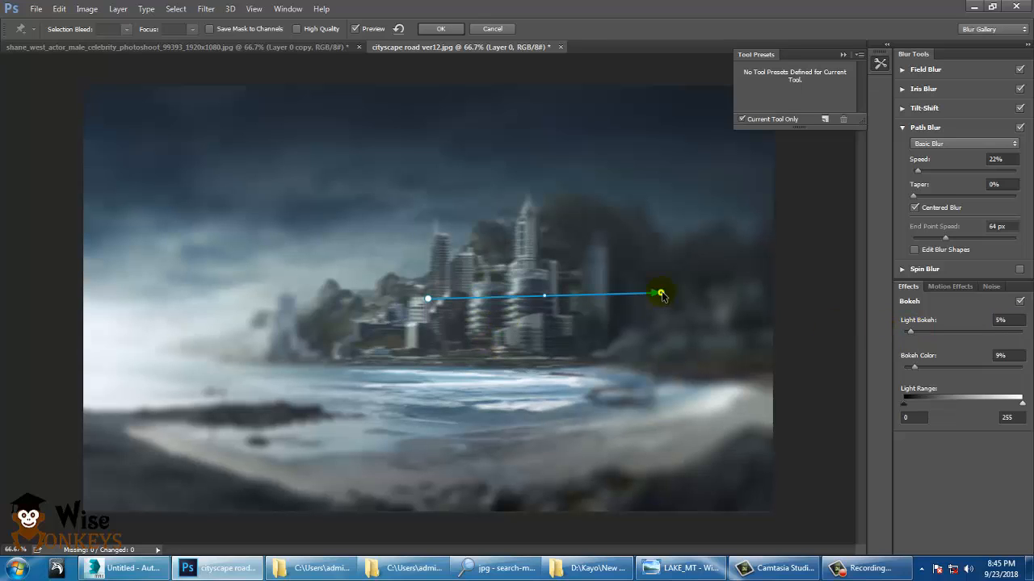
Set the Path Blur to 66% speed, 0% taper and 29 px end point speed, leaving blur shape editing off.
mouse_move(912, 171)
mouse_down()
mouse_move(935, 171)
mouse_move(925, 185)
mouse_up()
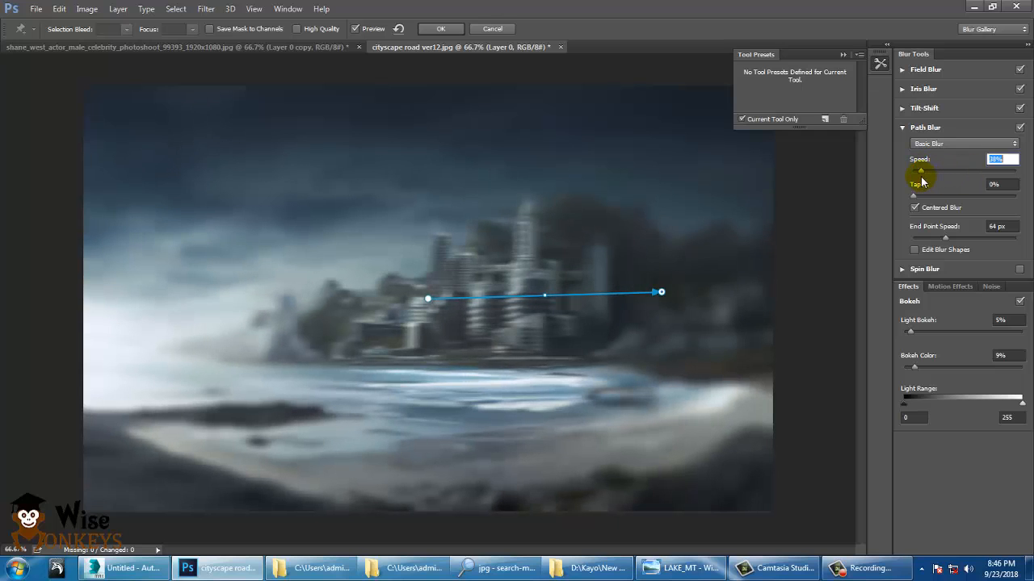
drag(916, 197, 948, 197)
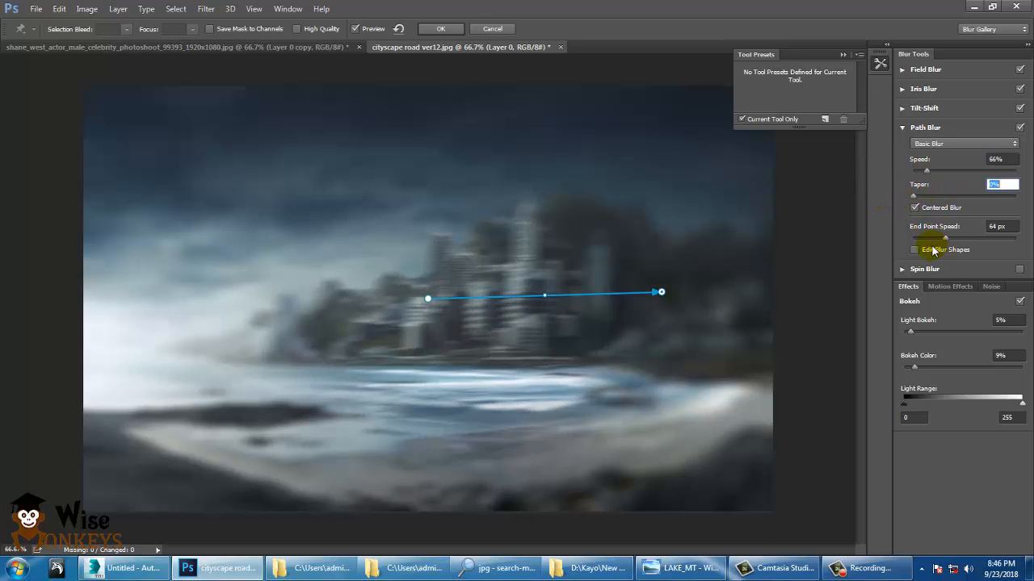
mouse_move(945, 238)
mouse_down()
mouse_move(981, 238)
mouse_move(942, 252)
mouse_up()
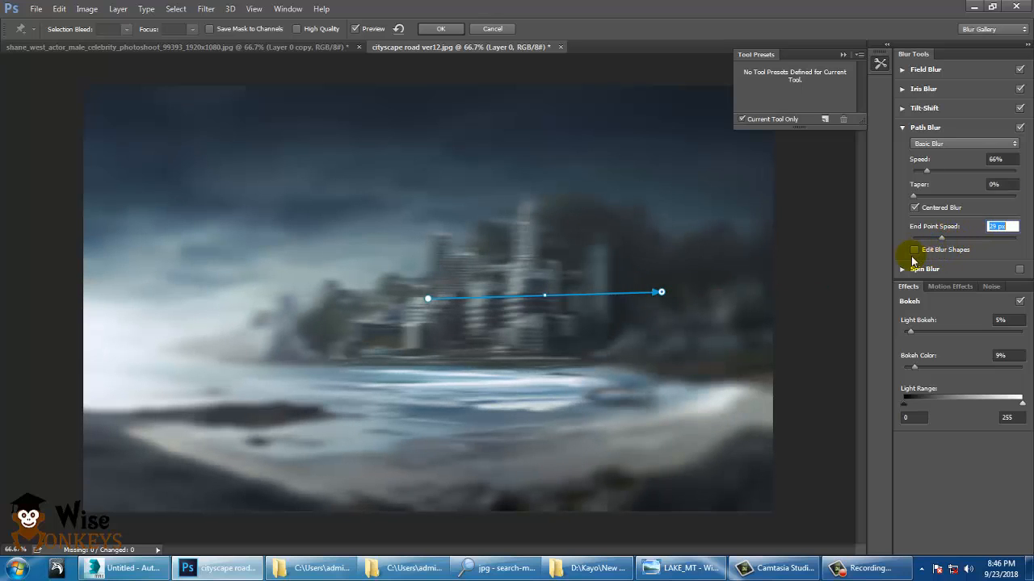
click(914, 250)
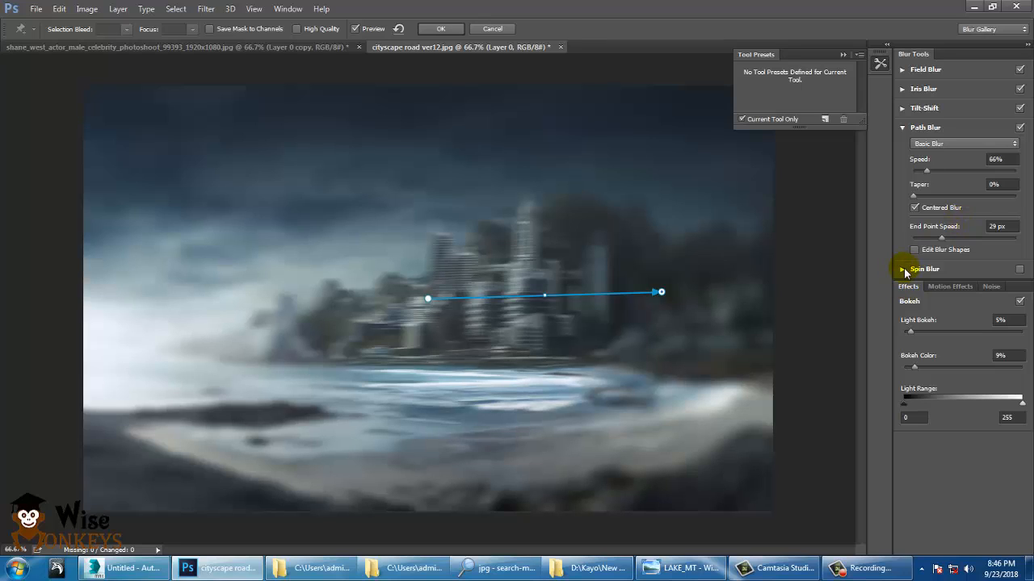
Add a Spin Blur over the city, move its center to the low buildings near the hazy shore and set its blur angle to 0°.
click(903, 272)
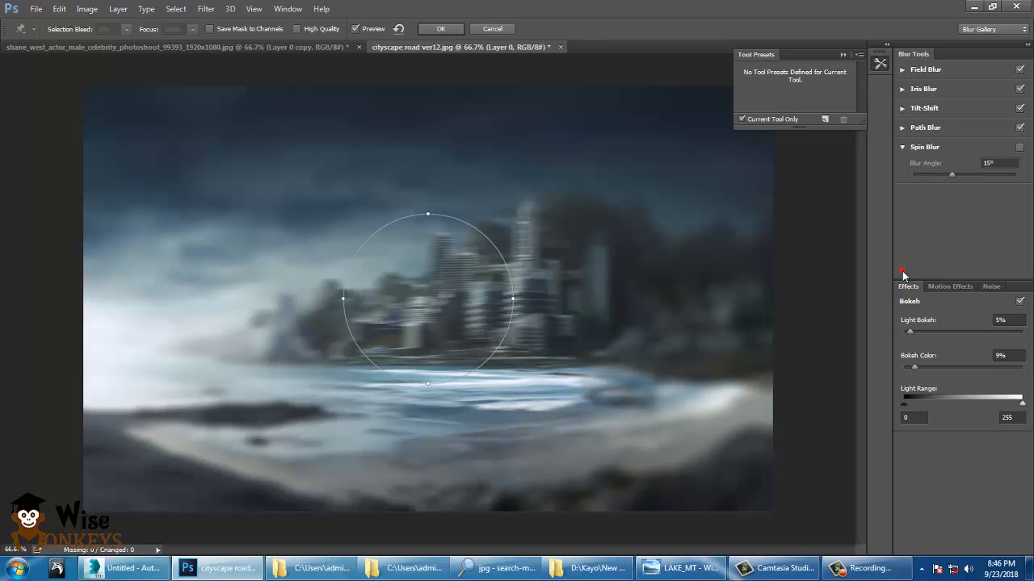
click(955, 175)
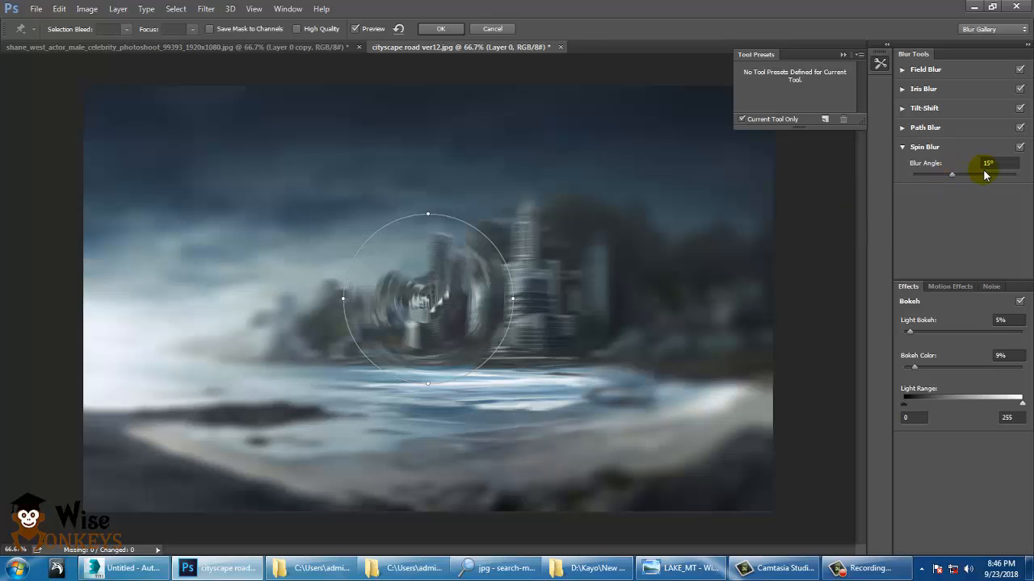
drag(935, 178, 925, 175)
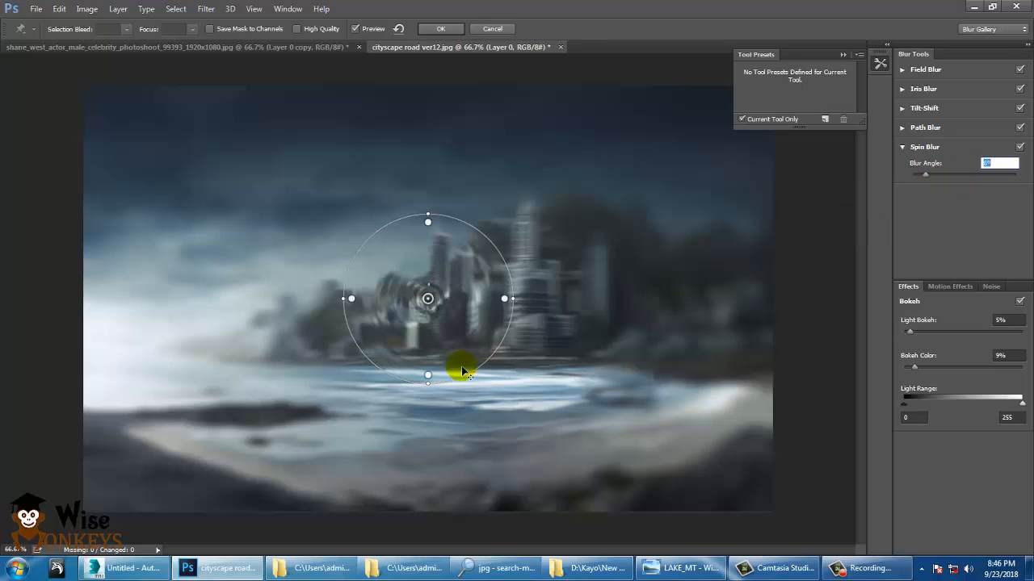
drag(428, 300, 363, 300)
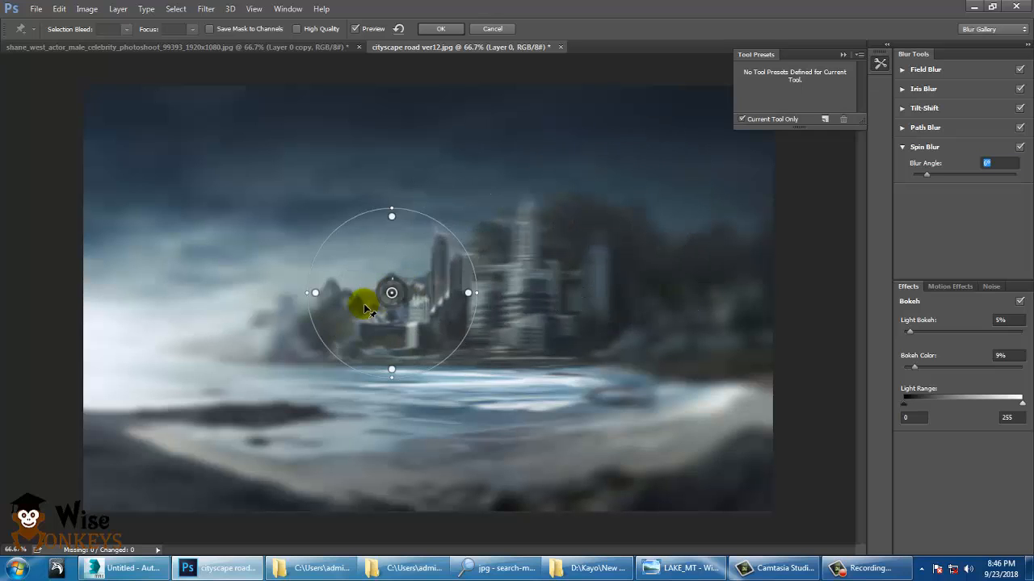
drag(934, 178, 927, 178)
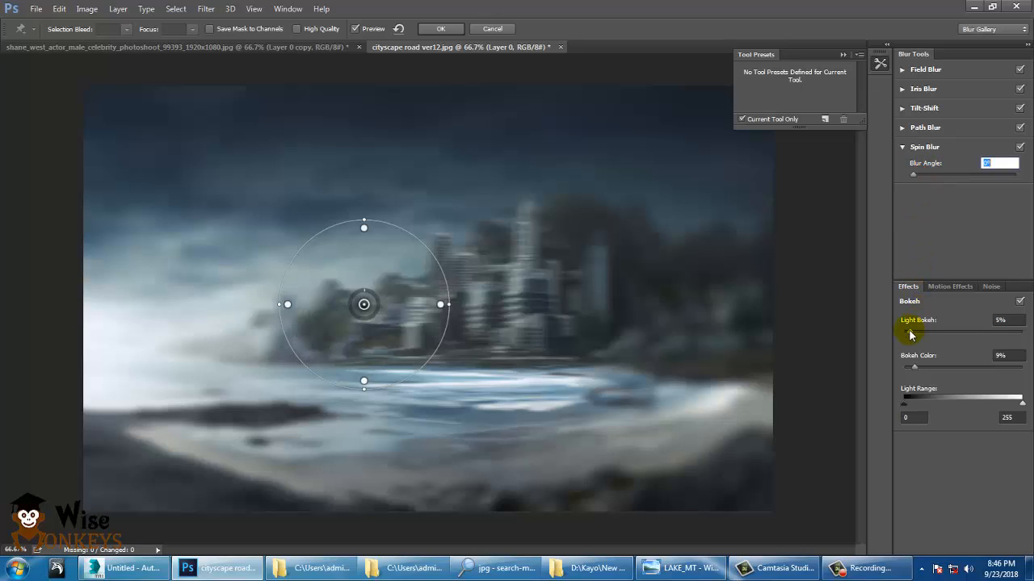
Set light bokeh to 11% and disable Iris Blur, Tilt-Shift, Path Blur and Spin Blur, leaving only Field Blur enabled.
drag(911, 333, 922, 333)
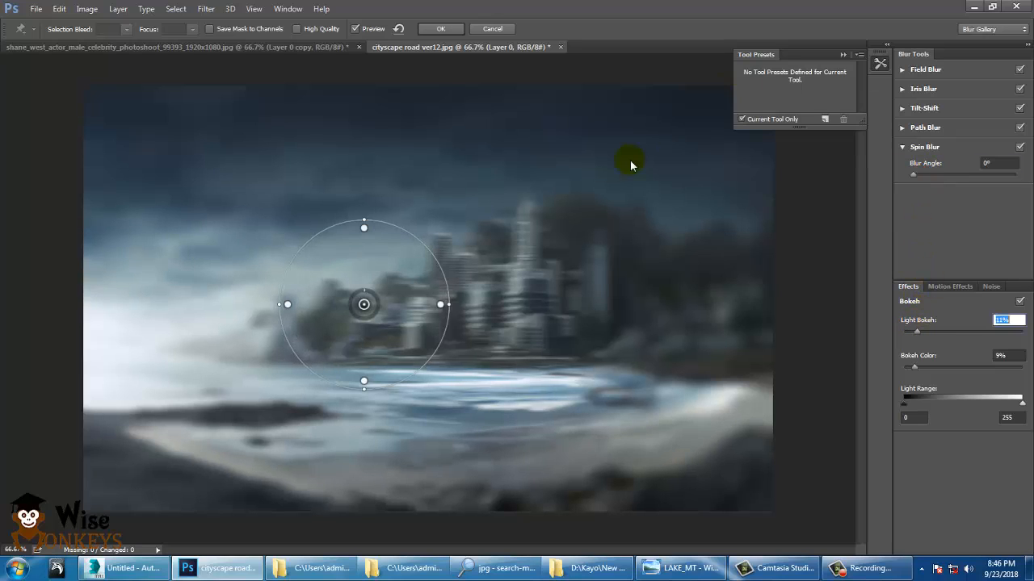
click(903, 70)
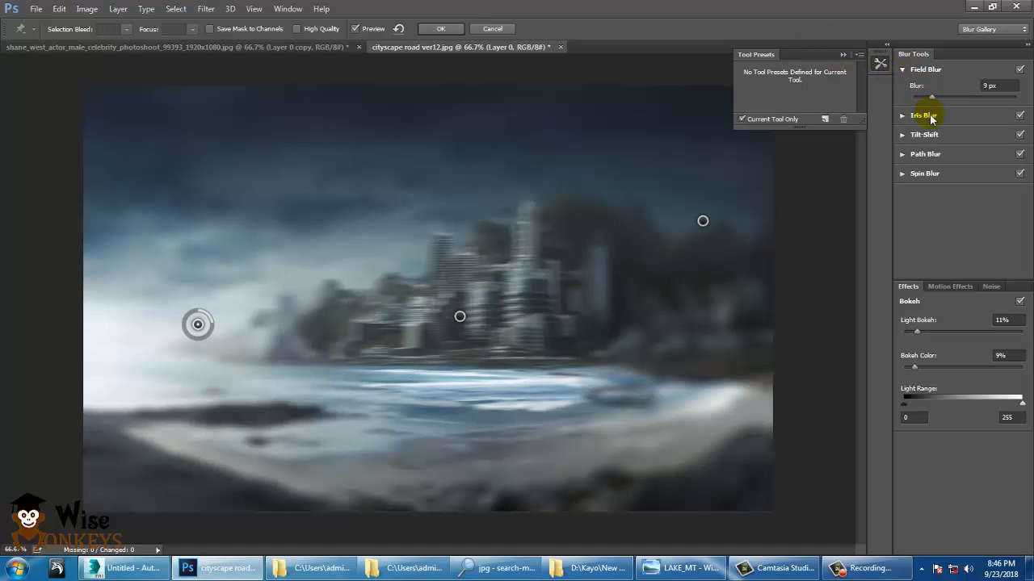
click(929, 116)
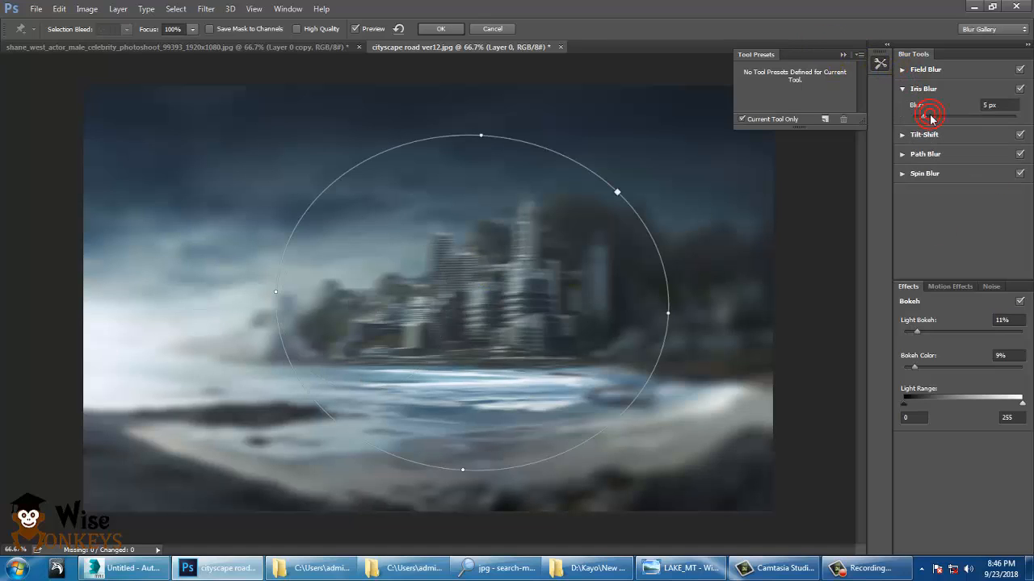
click(1019, 135)
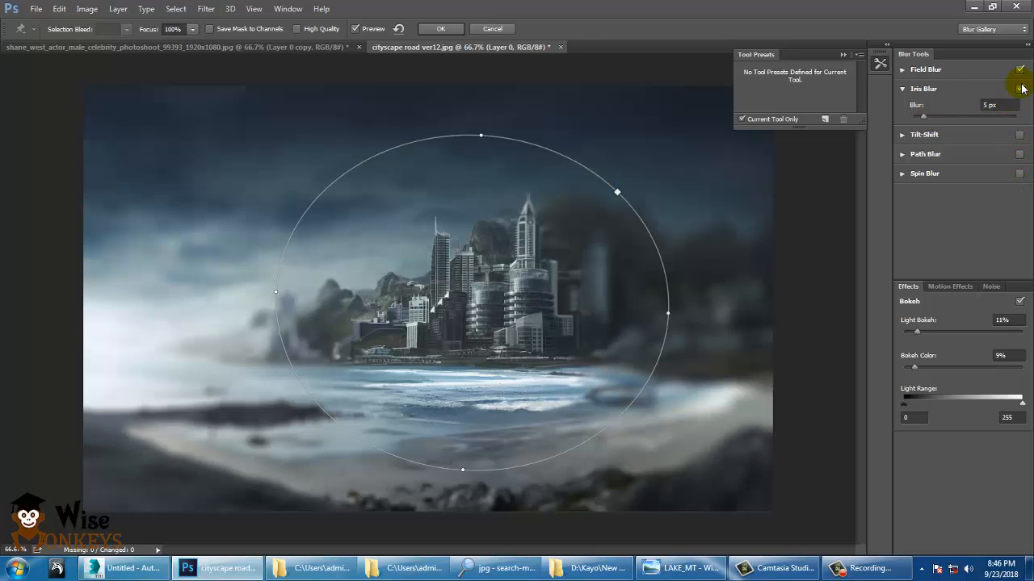
click(1020, 90)
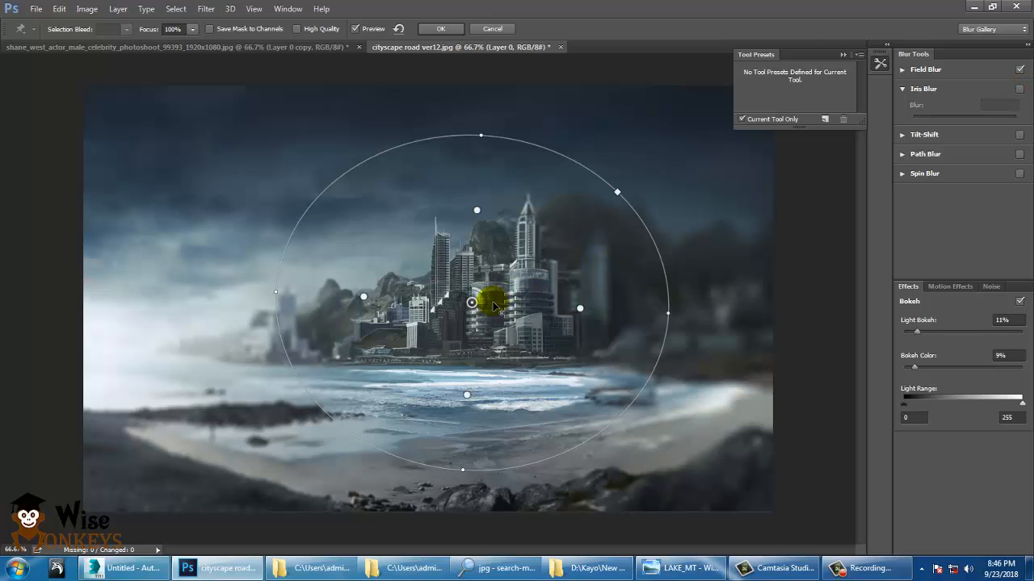
Apply the Blur Gallery with only Field Blur to Layer 0, and inspect the towers and blurred hills at 100% zoom.
drag(473, 303, 454, 293)
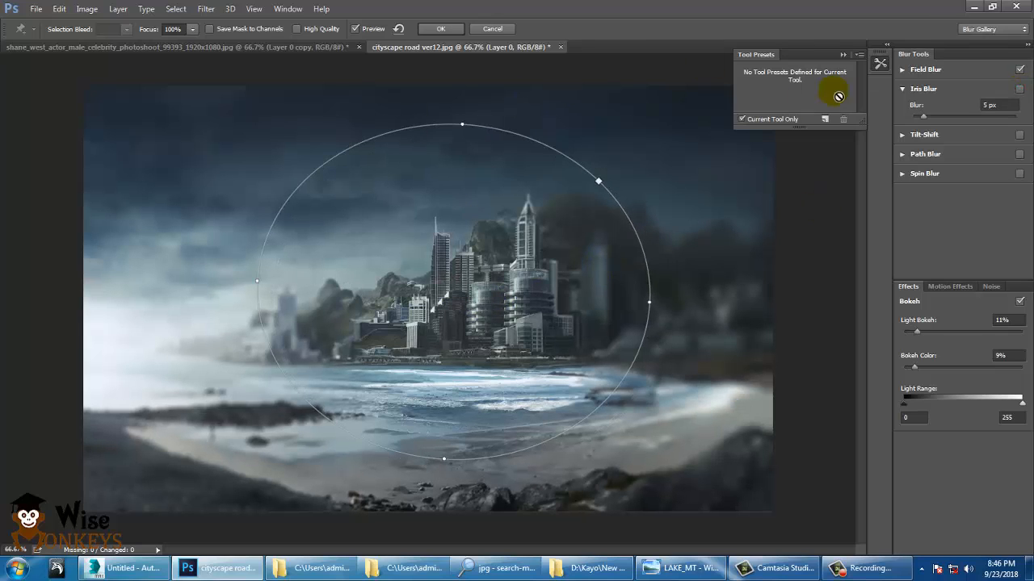
click(439, 30)
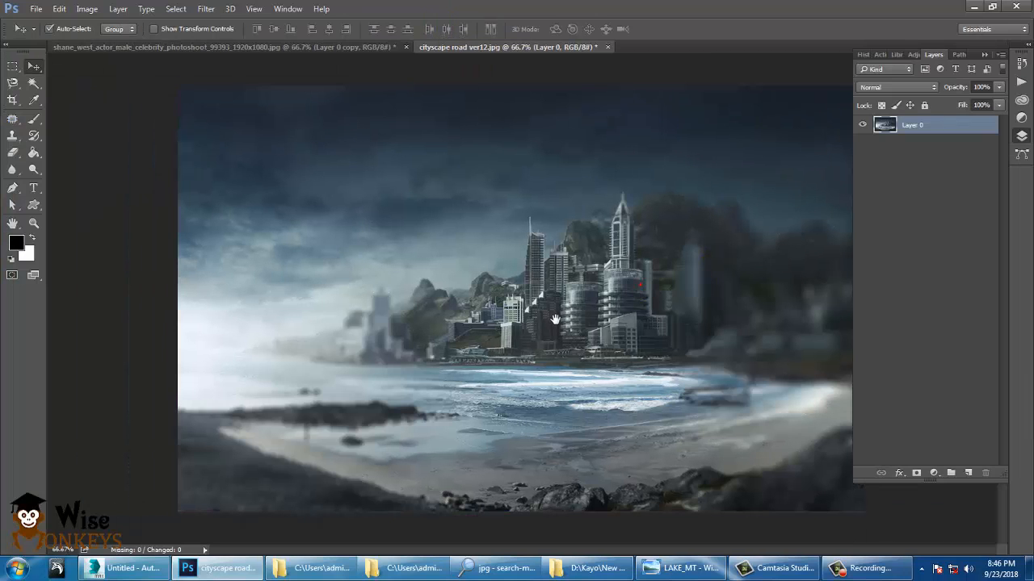
key(ctrl+plus)
drag(621, 325, 565, 292)
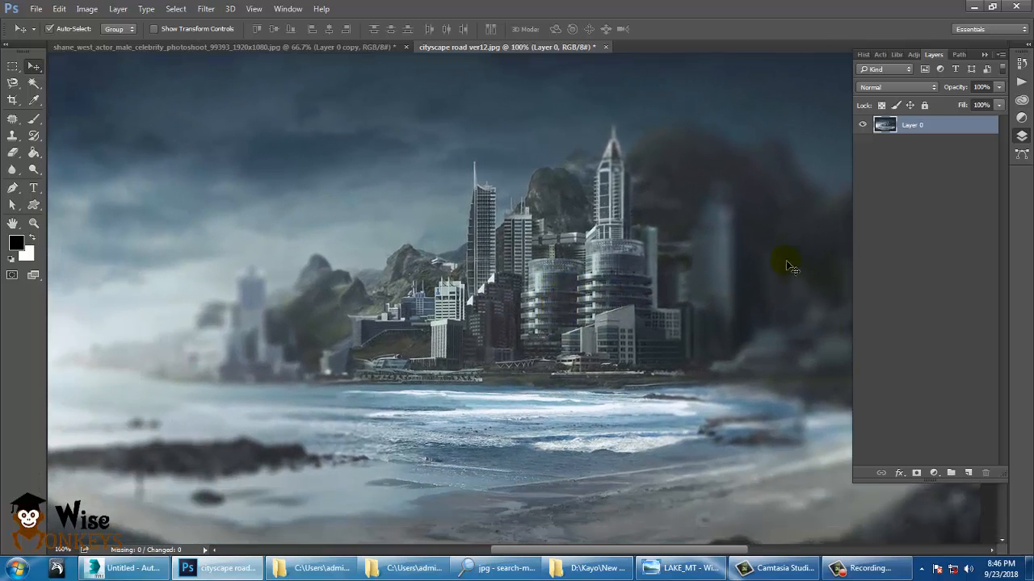
drag(605, 246, 494, 233)
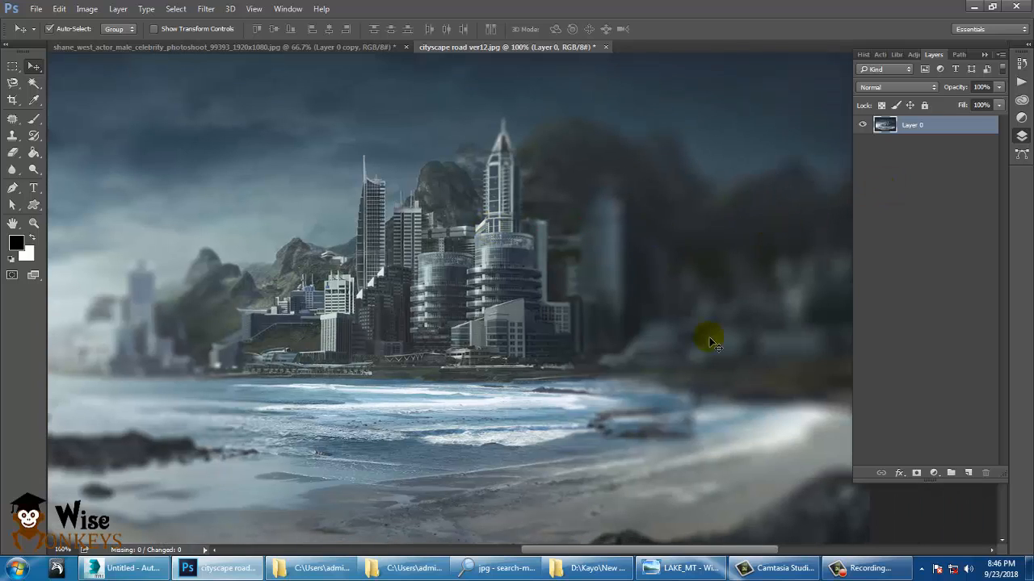
click(868, 568)
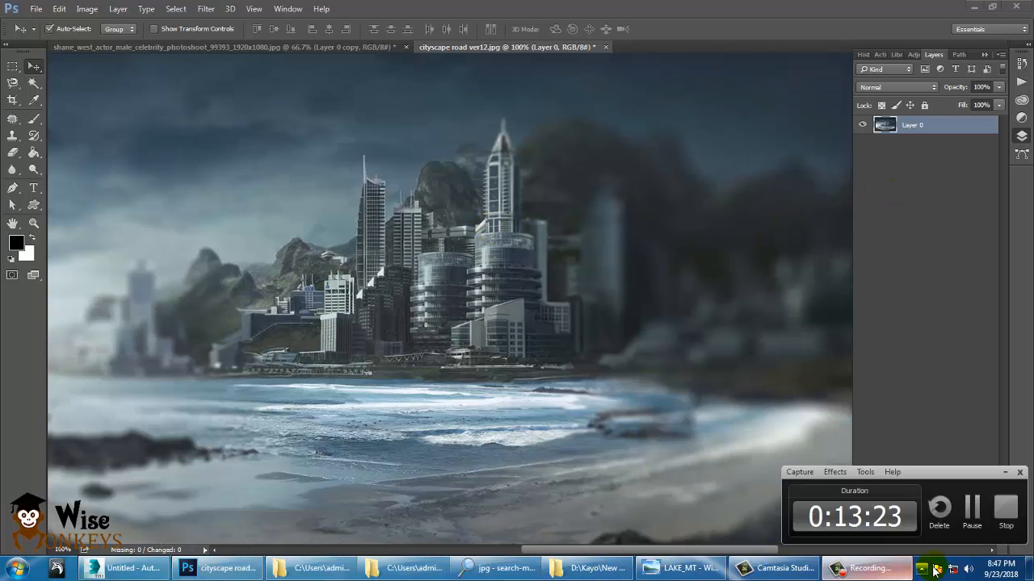
click(1007, 516)
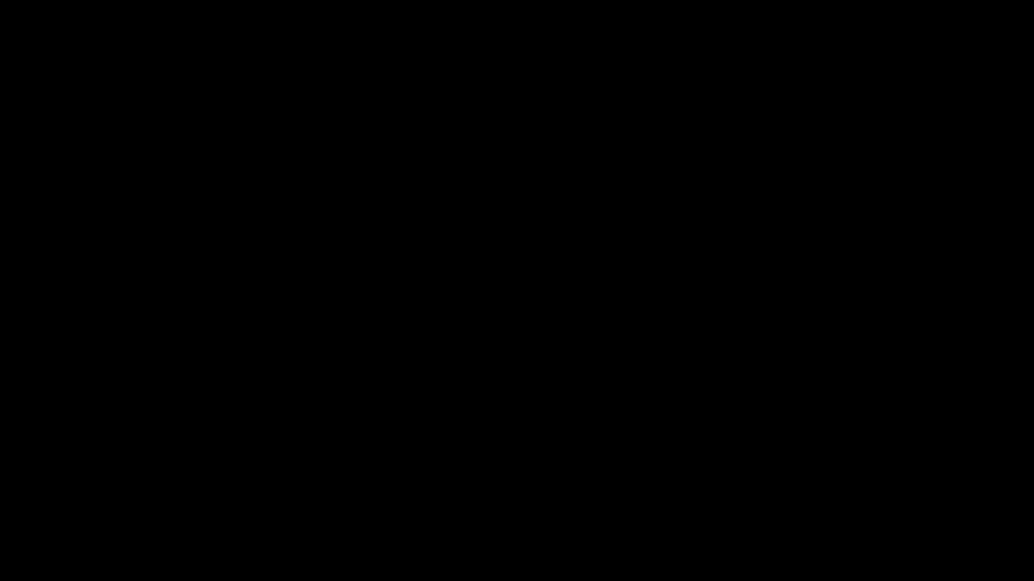